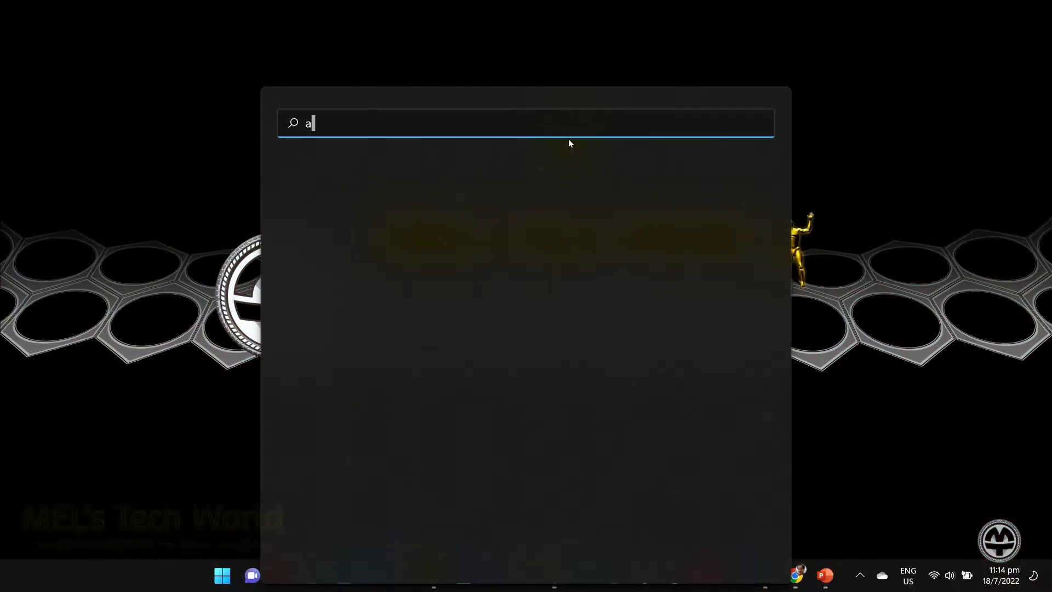
Launch After Effects and create a composition named AllAudio, keeping the 2560 x 1440 px, 29.97 fps settings and black background.
type("fter")
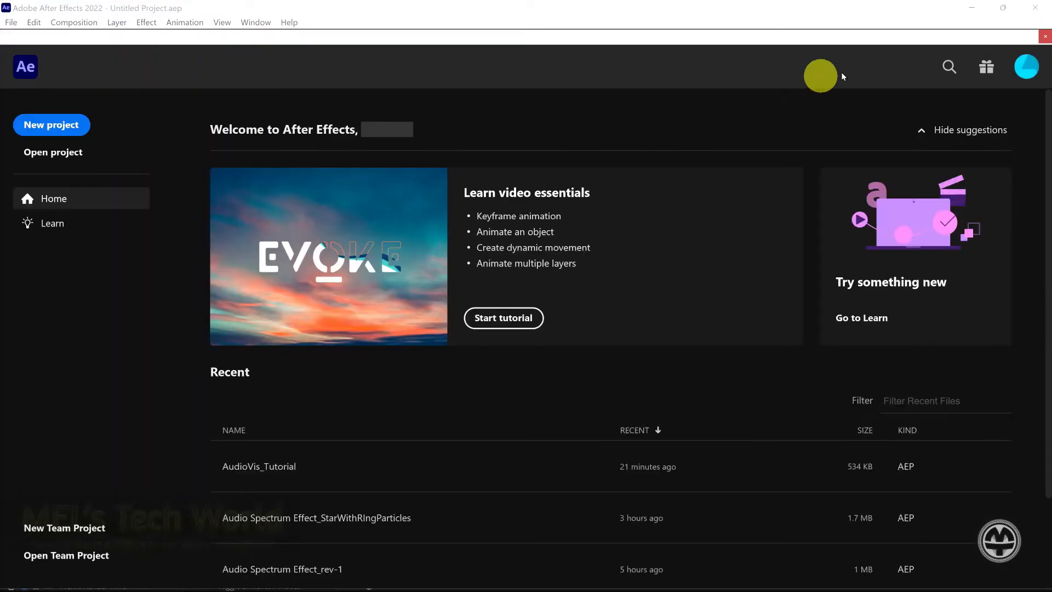
left_click(1045, 37)
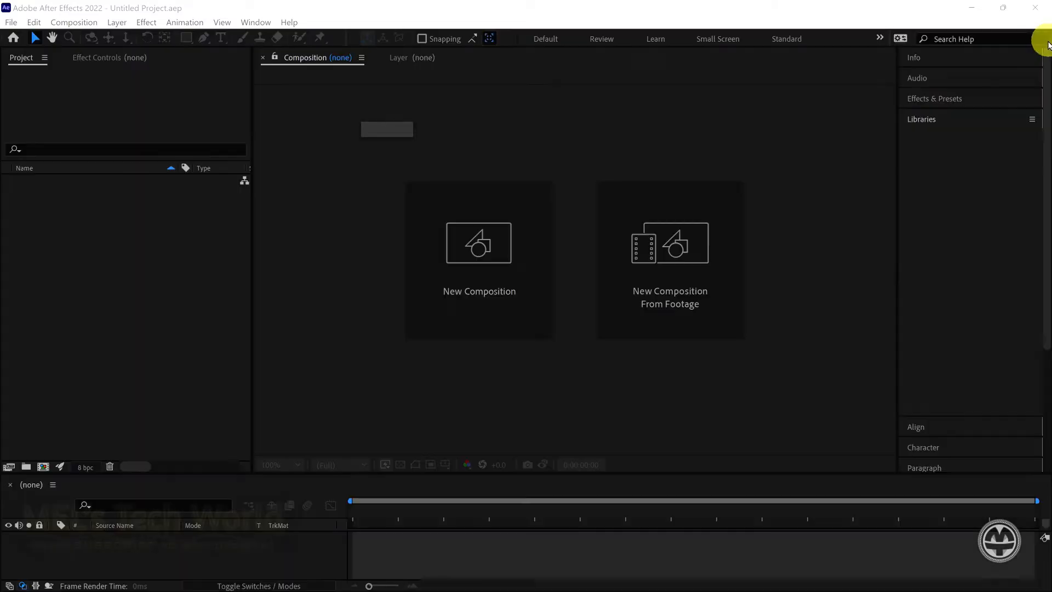
left_click(79, 22)
left_click(91, 38)
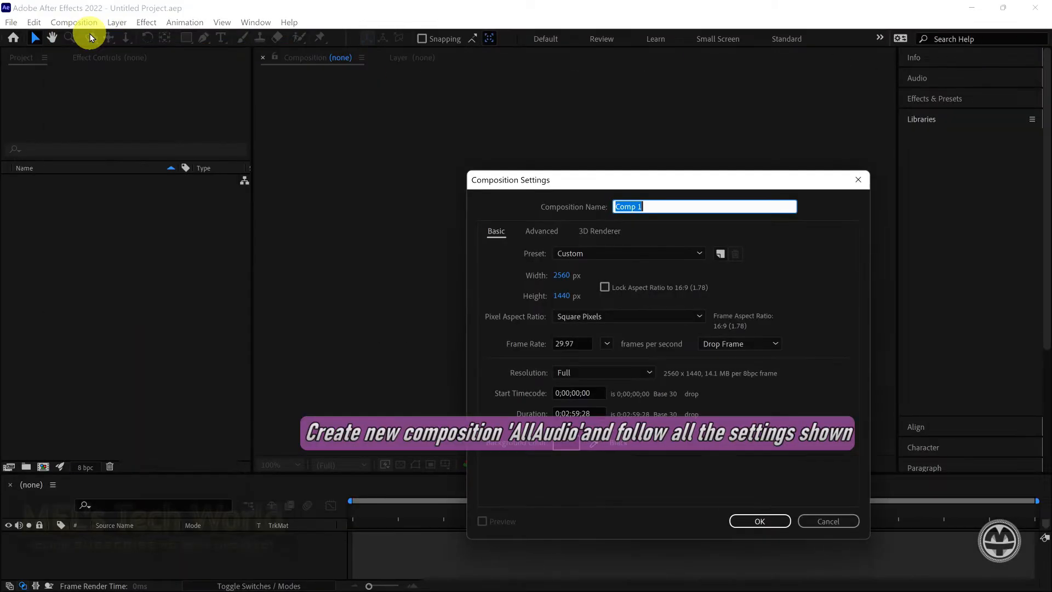
type("AllAudio")
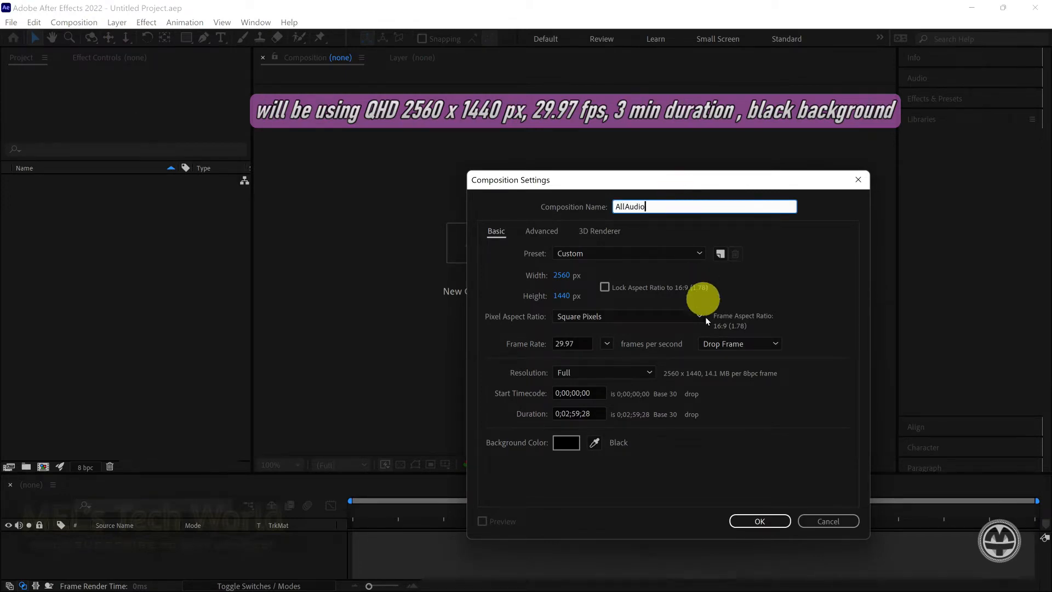
left_click(751, 524)
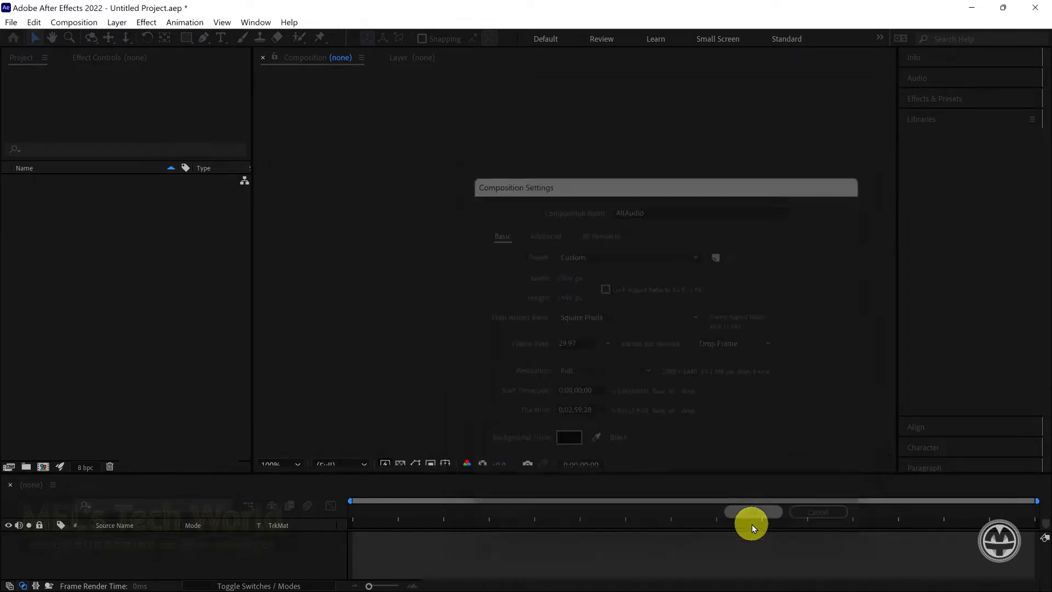
Add a black solid layer named "Audio spectrum" at composition size to the AllAudio timeline.
right_click(166, 543)
mouse_move(239, 390)
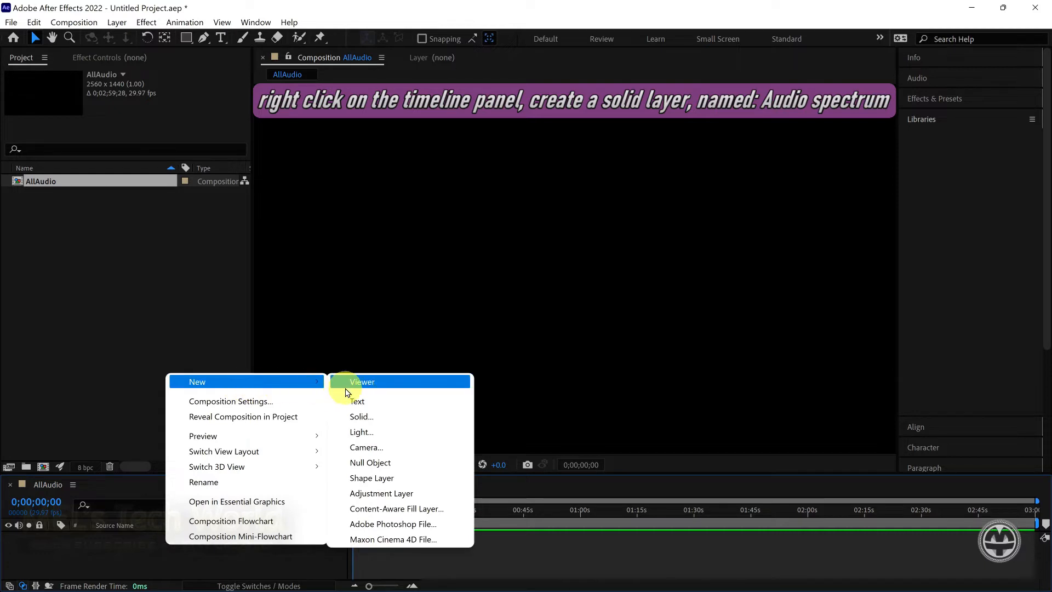
left_click(346, 415)
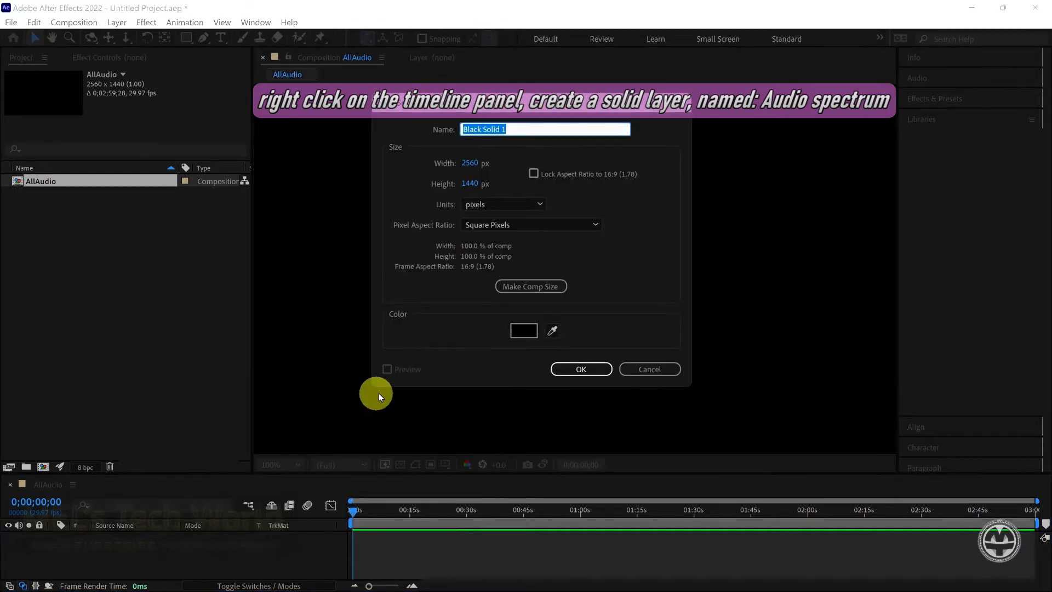
type("Audio spectrum")
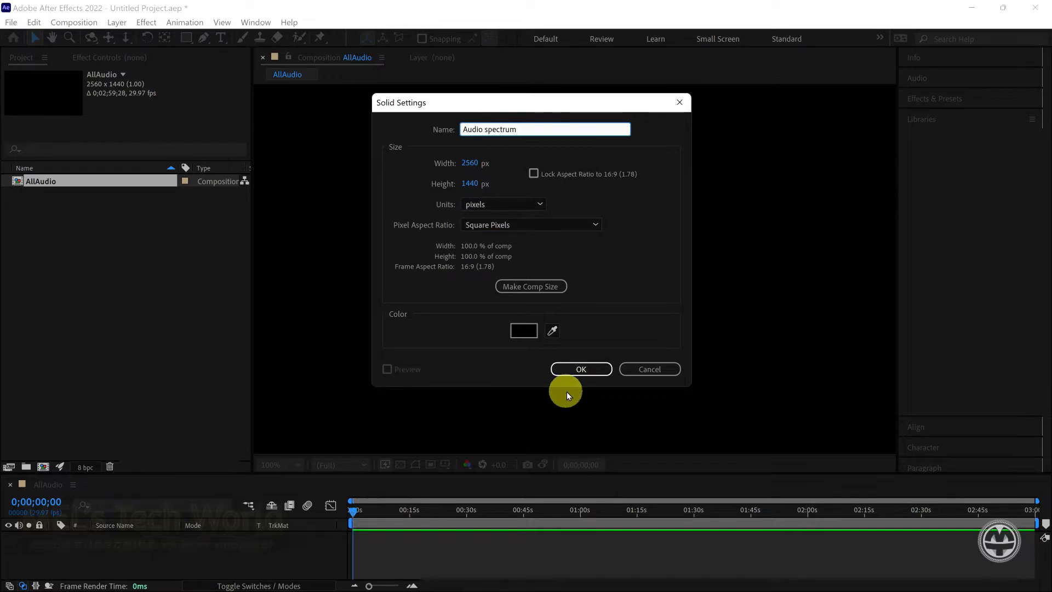
left_click(580, 369)
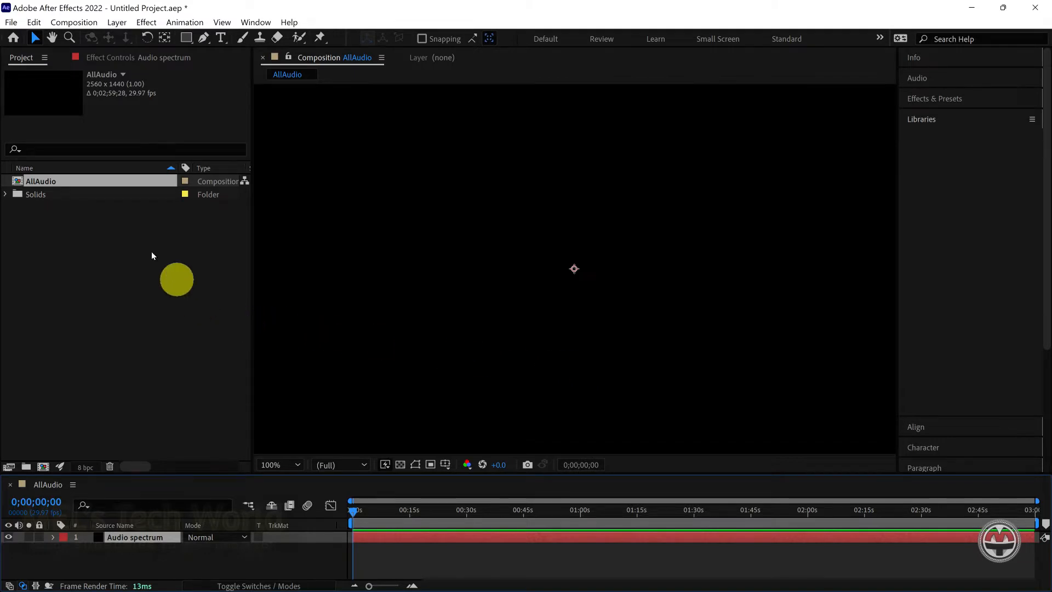
Import the Audio_1 and Star Helix files from the Files folder in 01_Sound Visualizer into the project as footage.
left_click(21, 58)
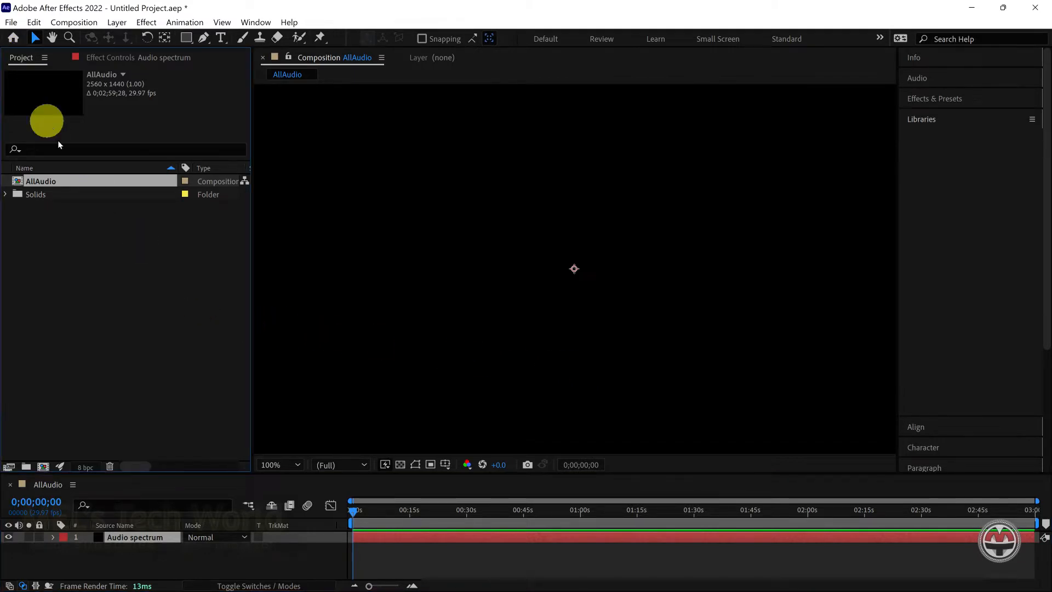
right_click(97, 296)
mouse_move(157, 363)
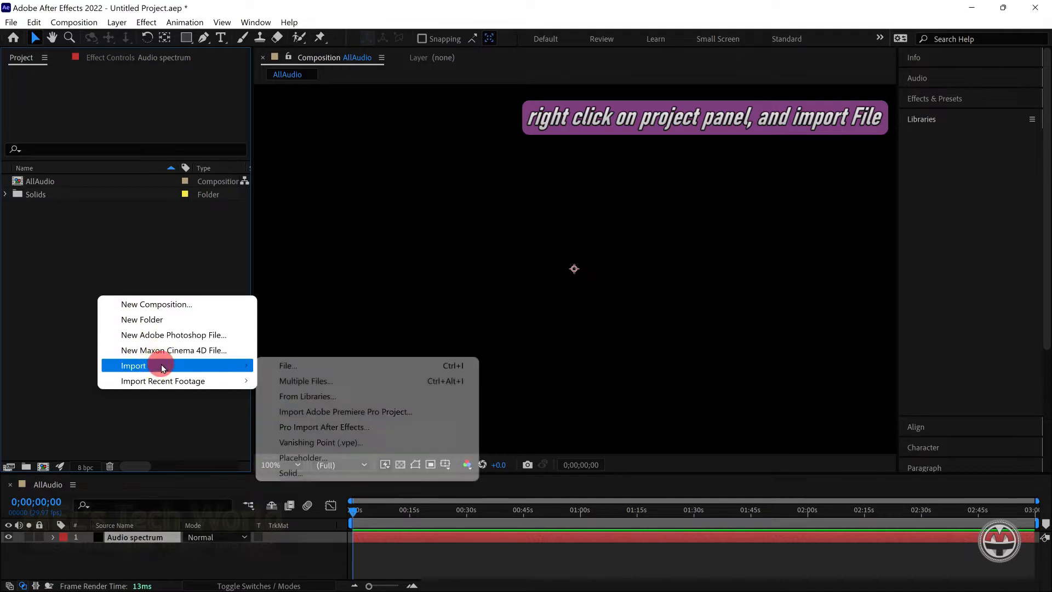
left_click(282, 364)
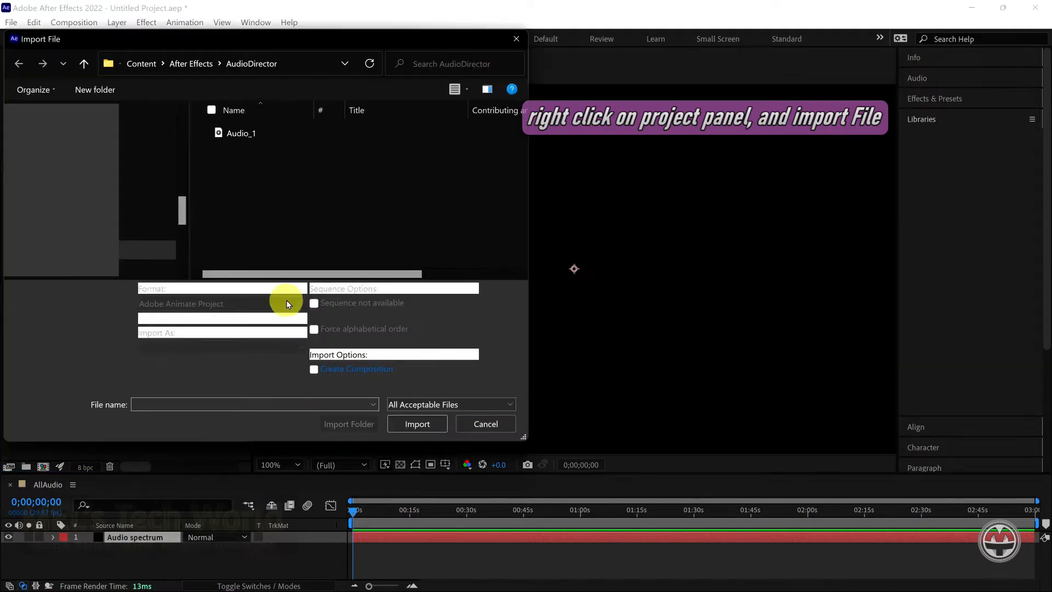
left_click(204, 69)
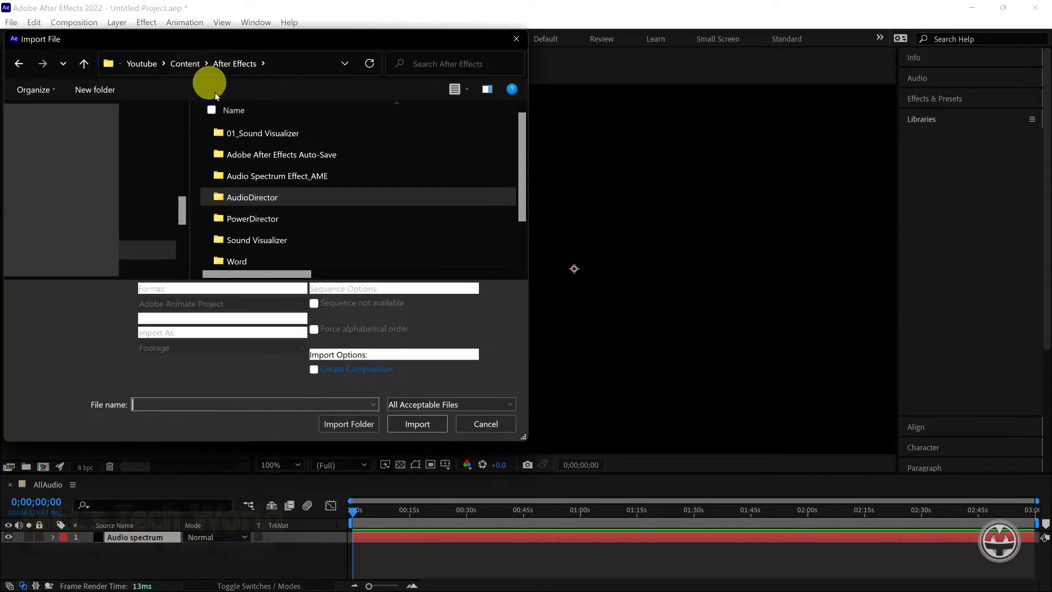
double_click(265, 132)
double_click(265, 133)
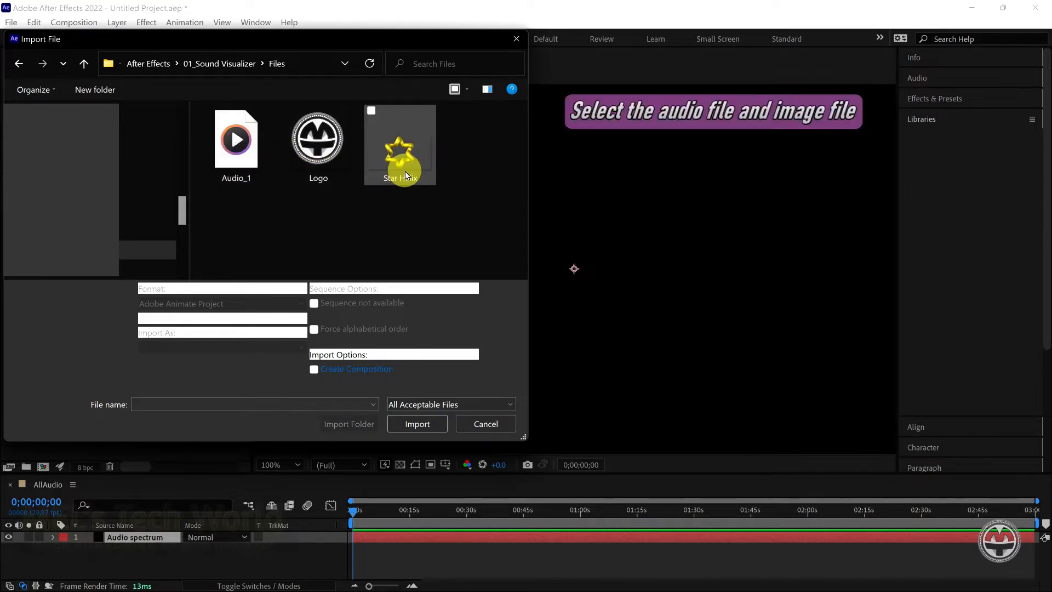
left_click(263, 156)
left_click(398, 167, "ctrl")
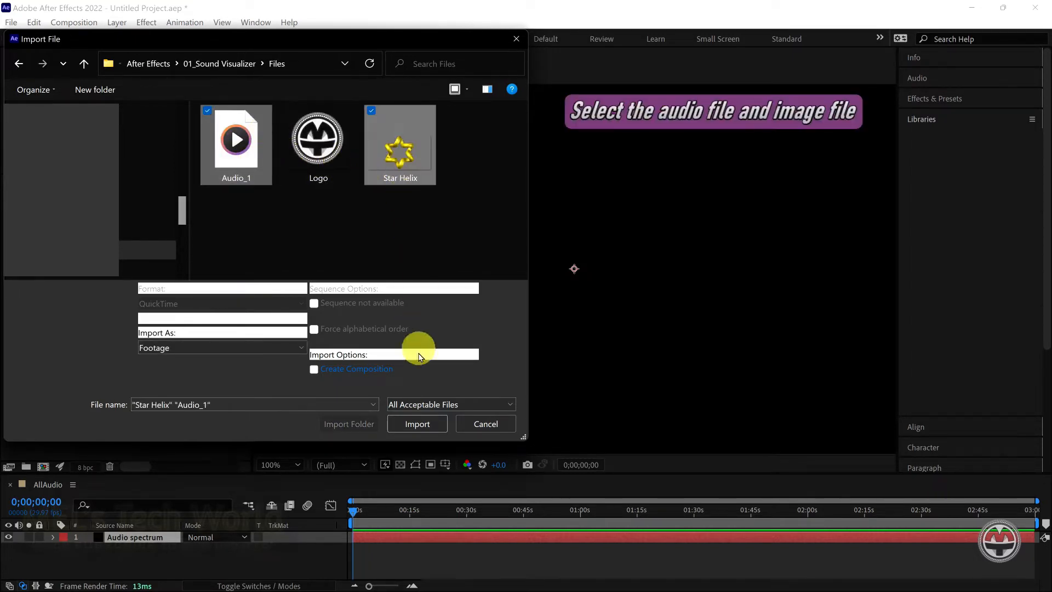
left_click(423, 425)
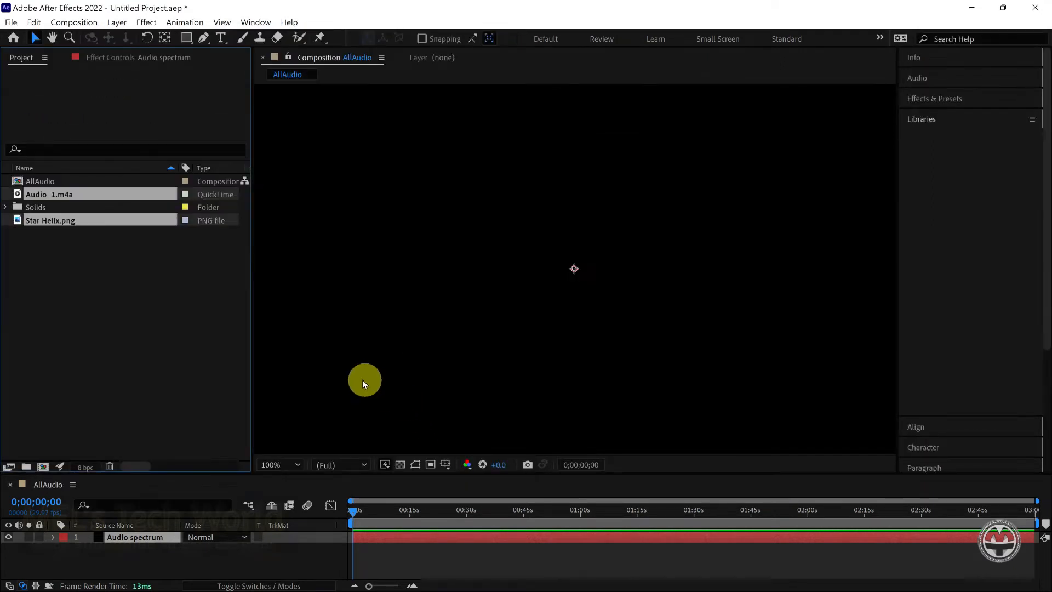
Place Audio_1.m4a below the Audio spectrum layer in the timeline and apply the Audio Spectrum effect to that solid.
left_click_drag(84, 200, 115, 544)
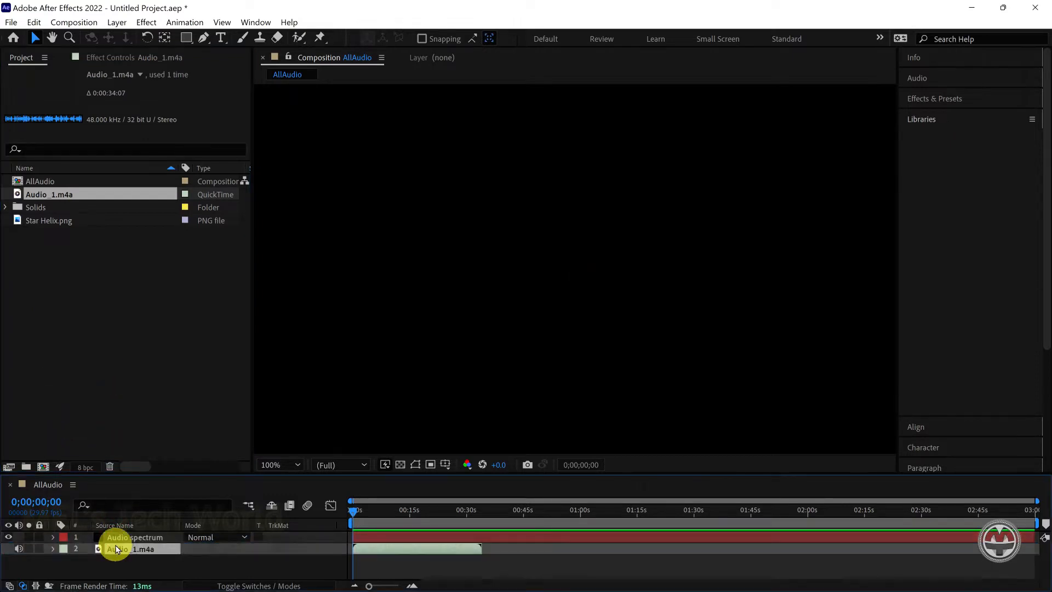
left_click(117, 538)
left_click(141, 59)
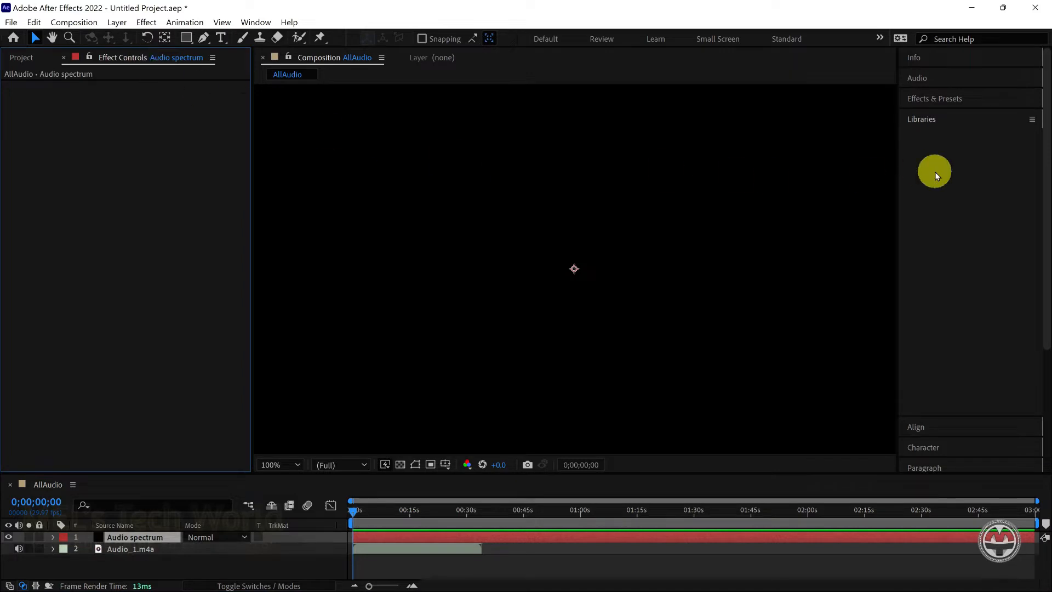
left_click(953, 100)
left_click(938, 114)
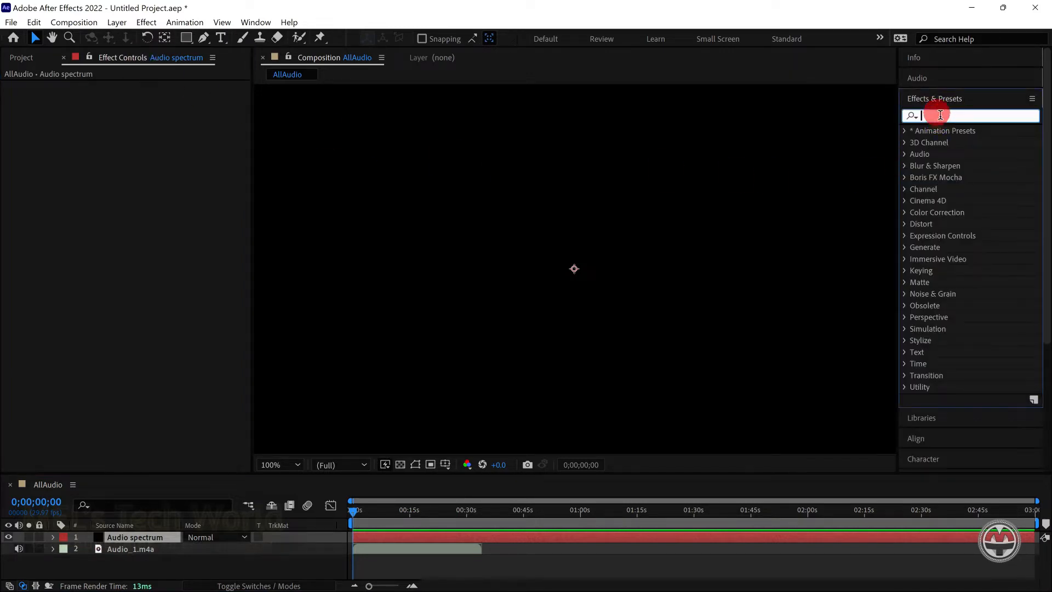
type("audio")
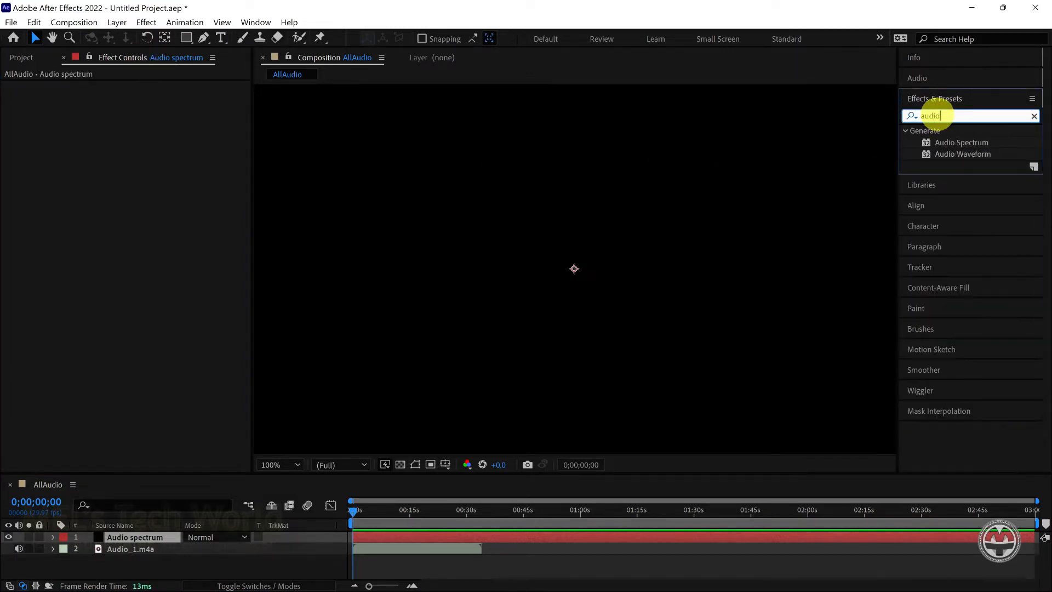
left_click_drag(953, 149, 139, 538)
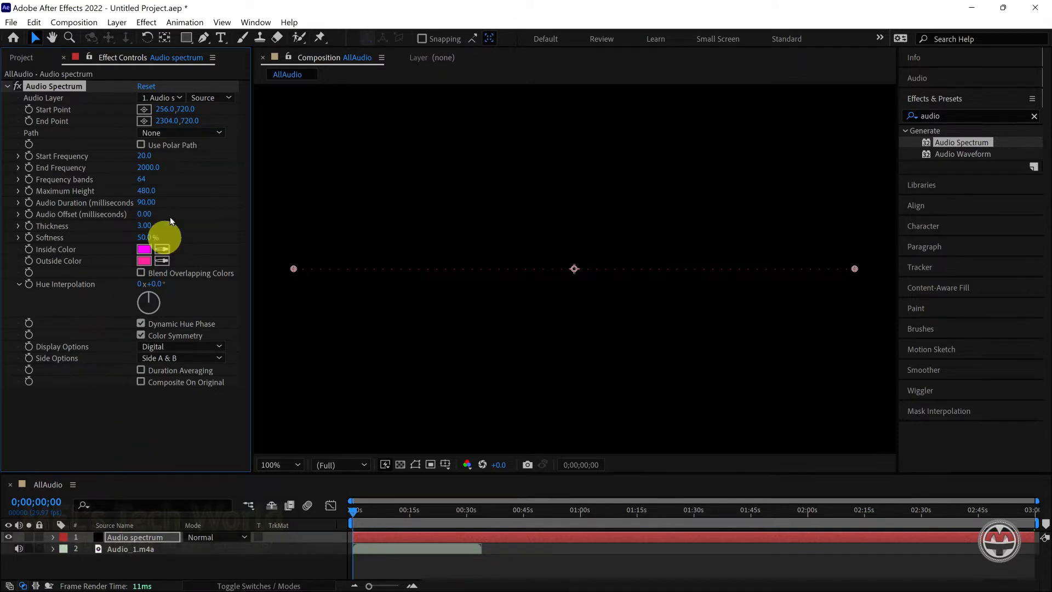
Set the Audio Spectrum effect's Start Point to 0, 780 and its End Point to 2304, 780.
left_click(168, 109)
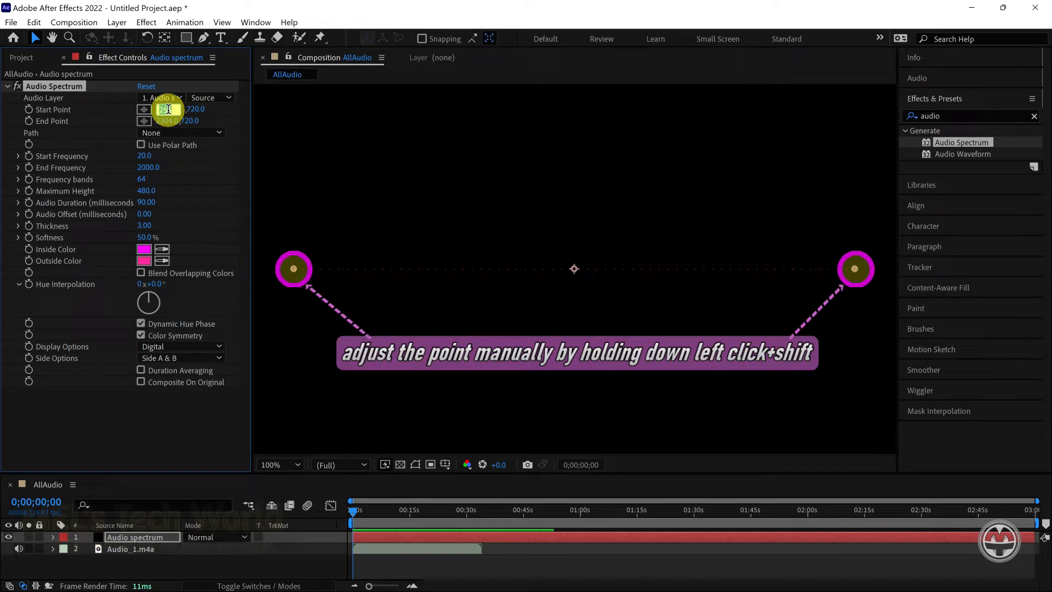
type("0")
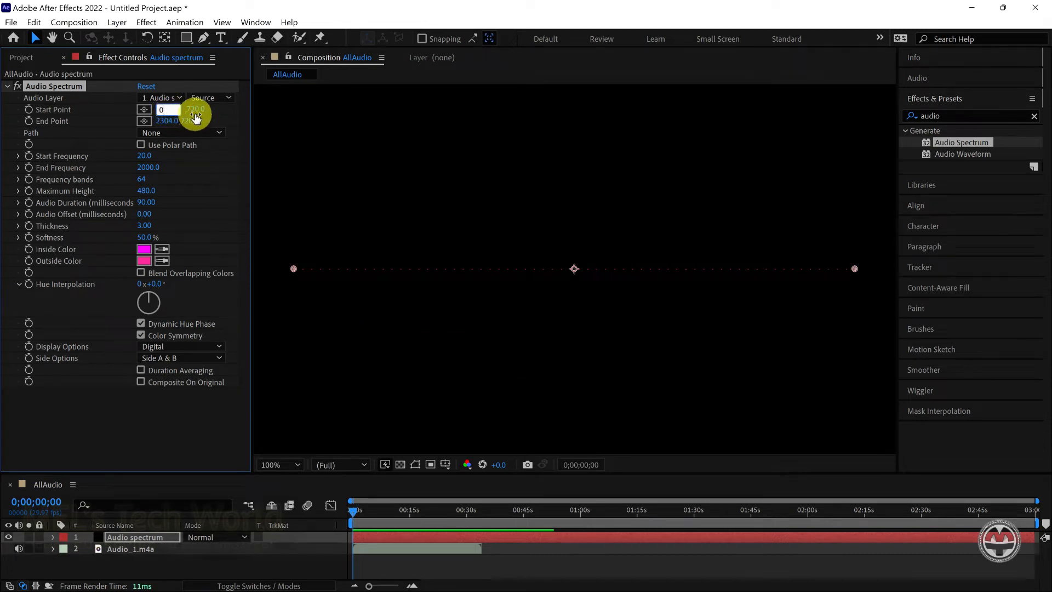
key("Return")
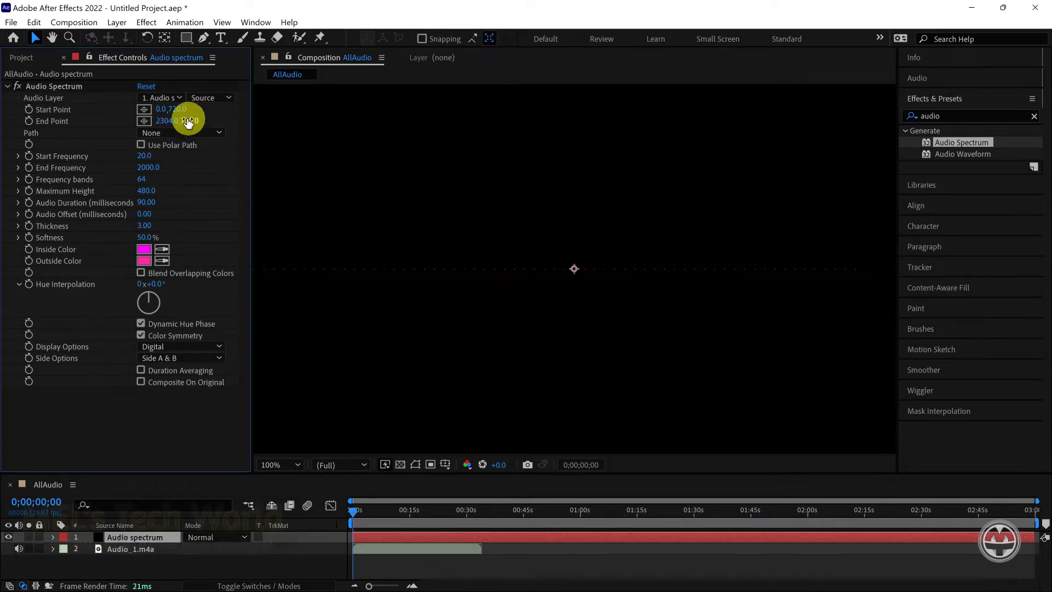
left_click(176, 109)
type("780")
left_click(168, 120)
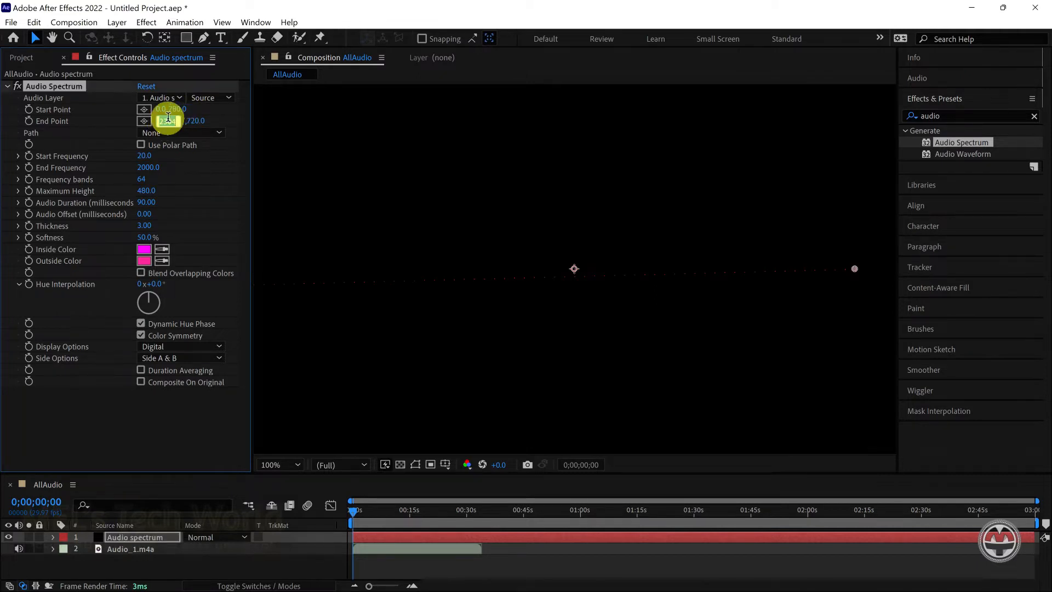
key("Return")
left_click(196, 121)
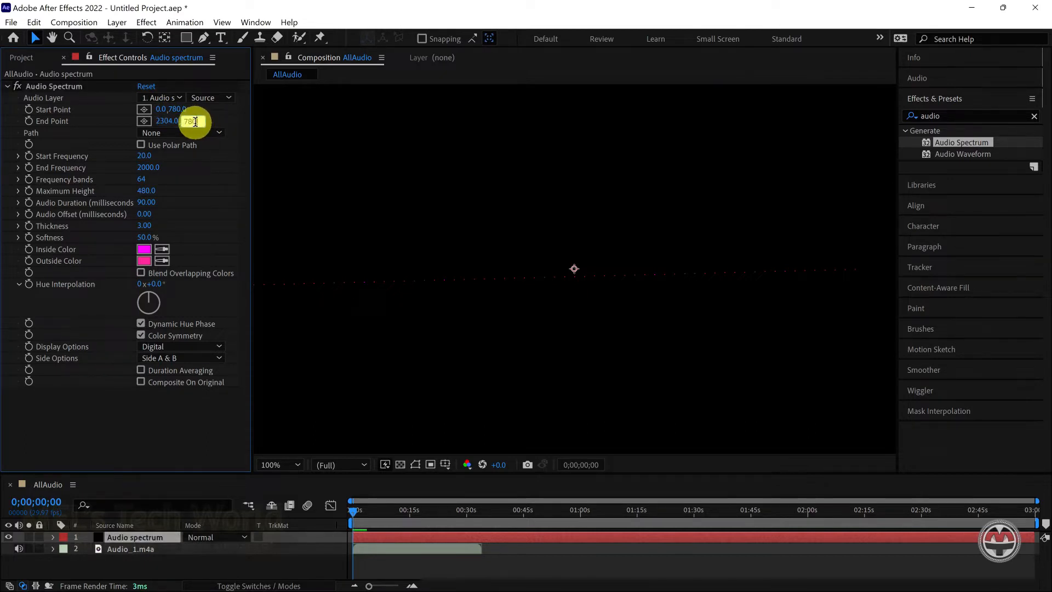
Set the effect's End Frequency to 3000, Frequency bands to 200 and Maximum Height to 2000.
left_click(158, 168)
type("3")
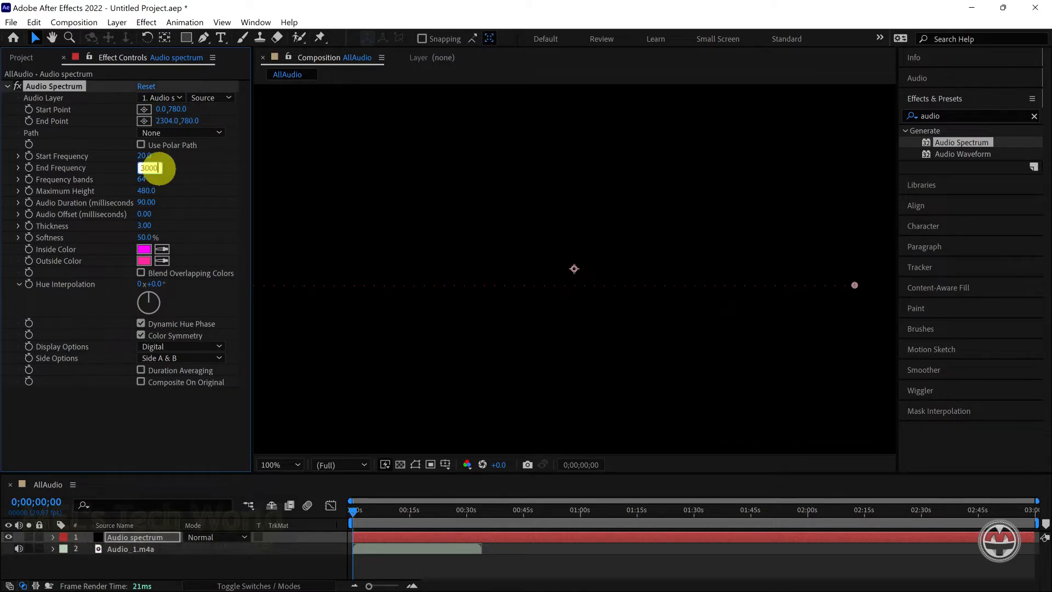
type("000")
left_click(145, 177)
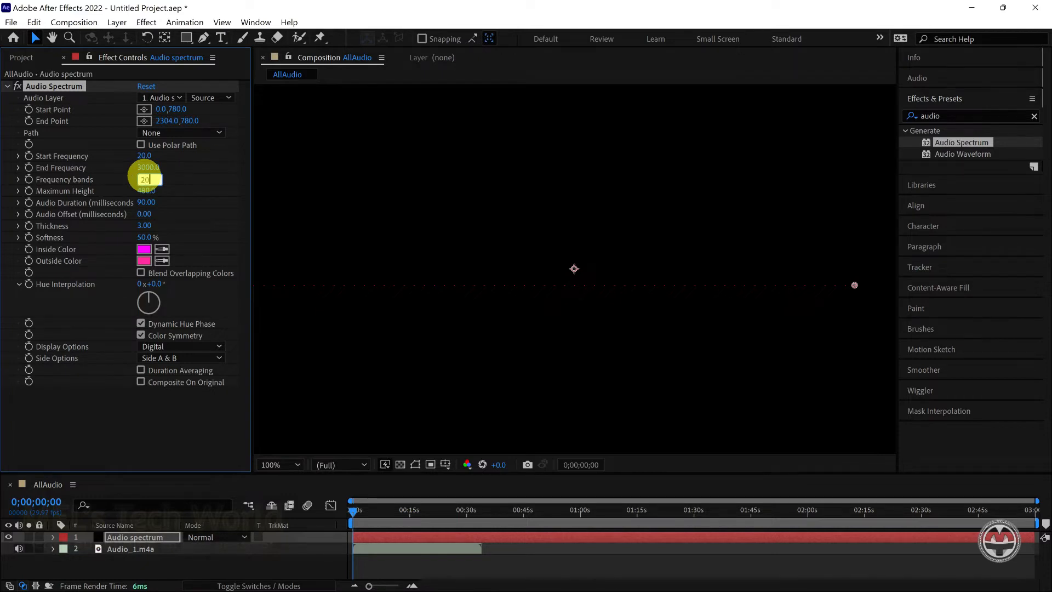
type("200")
left_click(145, 189)
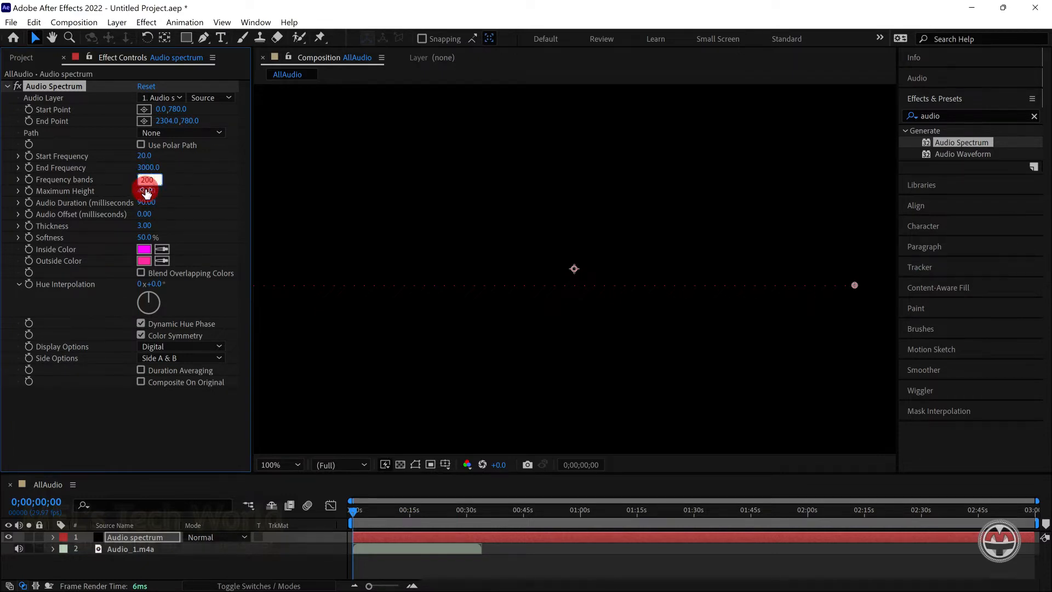
type("2000")
Set the effect's Audio Duration to 125 ms, Audio Offset to -20 ms, Thickness to 5 and Softness to 0%.
left_click(146, 202)
type("12")
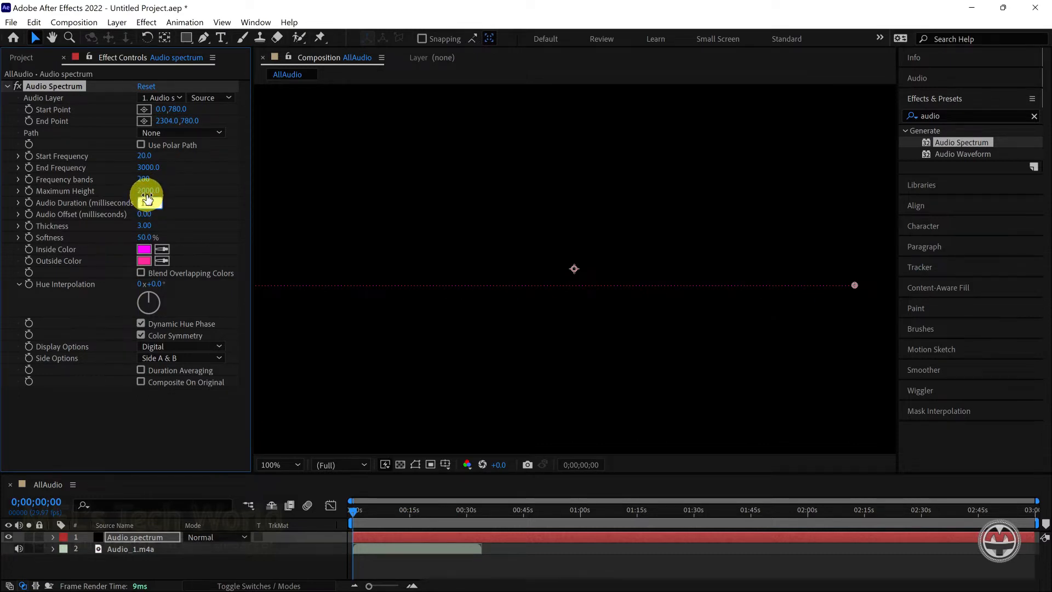
key("Tab")
type("-20")
key("Tab")
type("5")
key("Tab")
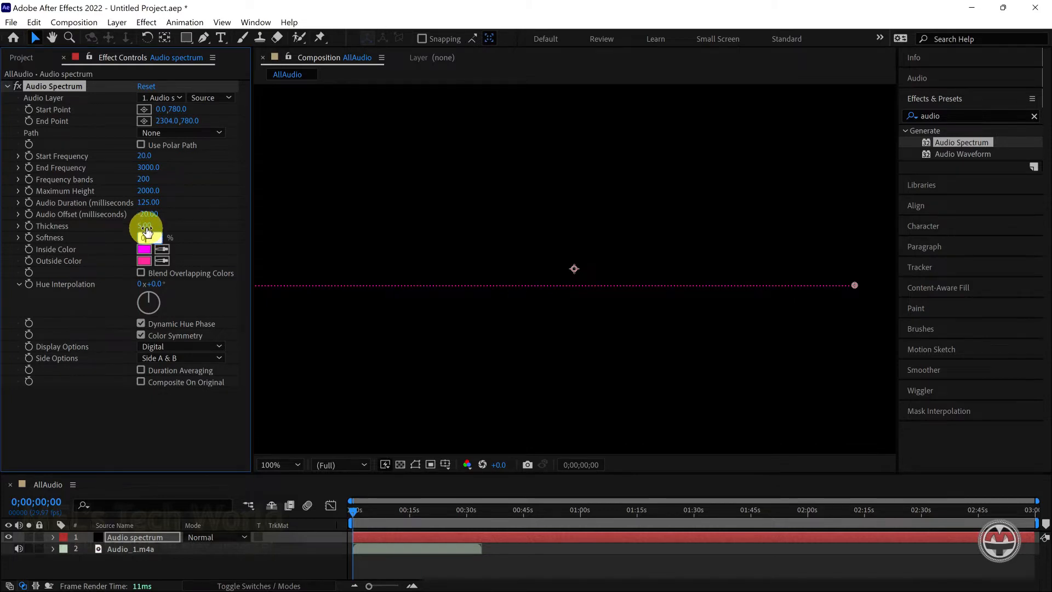
Set the effect's Side Options to Side B and use Audio_1.m4a as its Audio Layer.
left_click(204, 357)
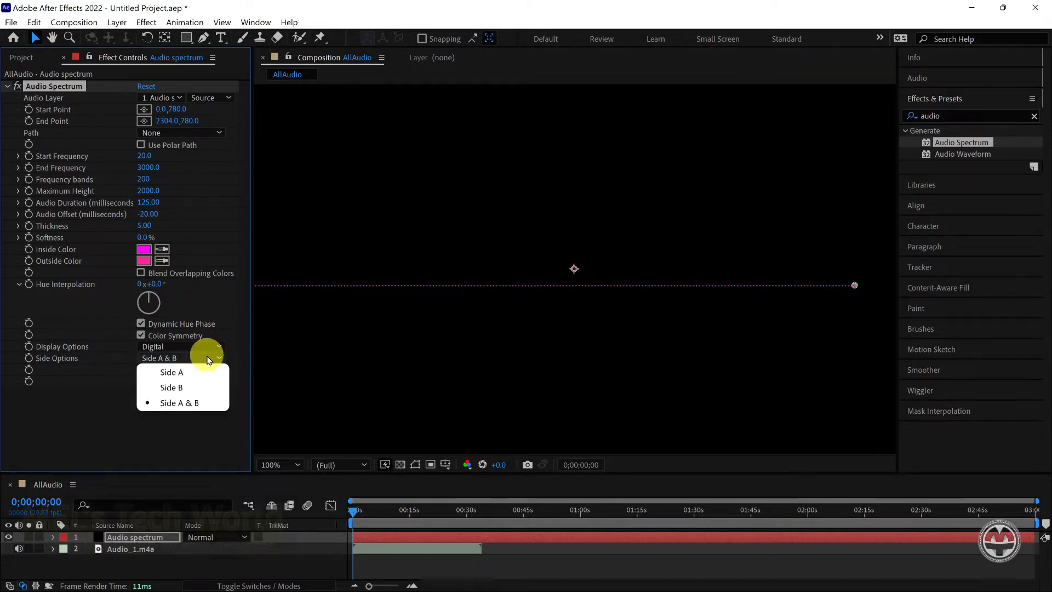
left_click(194, 388)
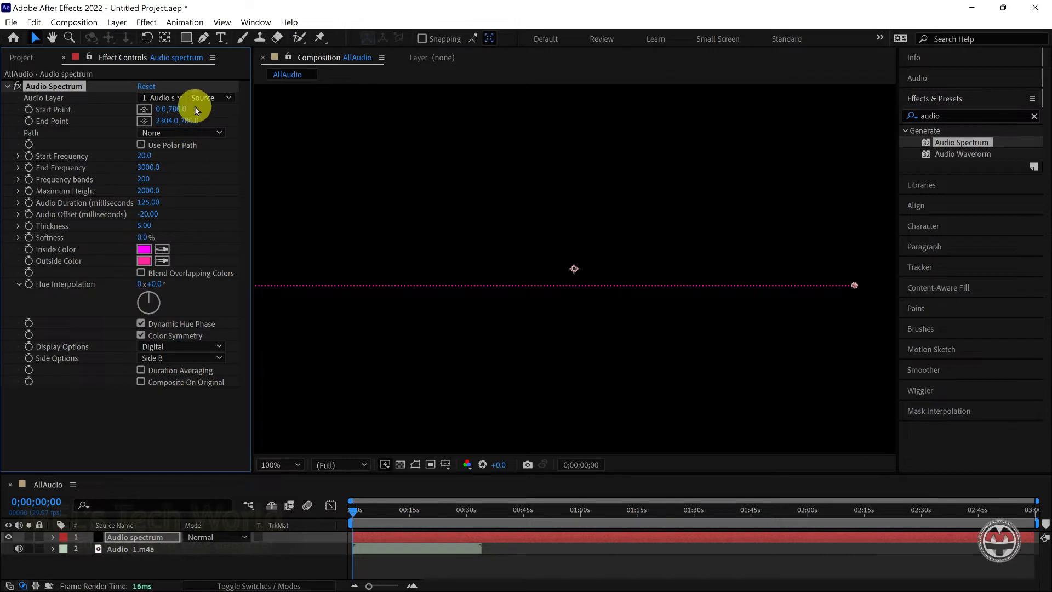
left_click(180, 98)
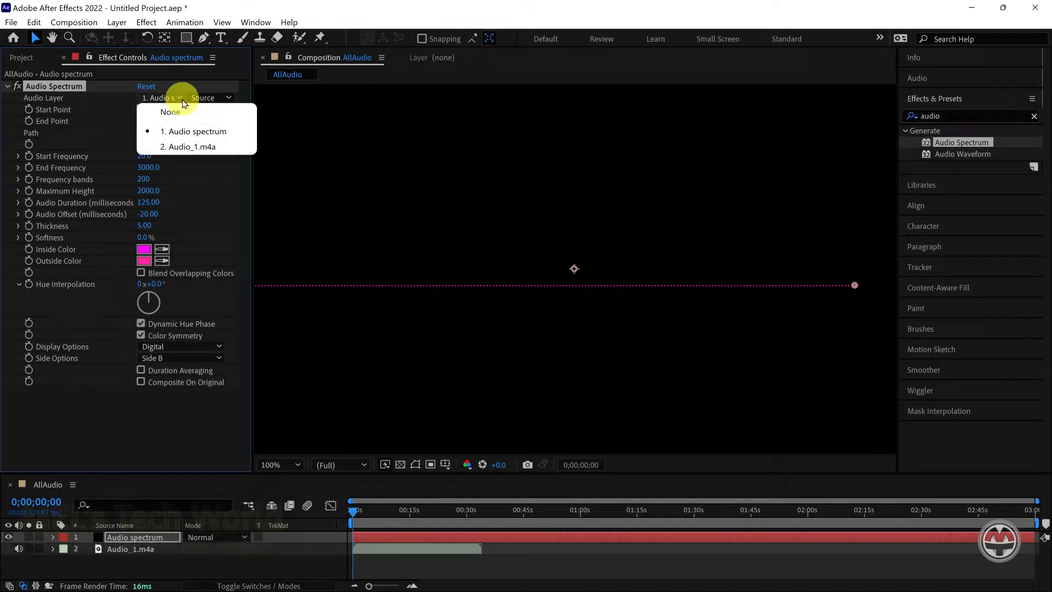
left_click(173, 146)
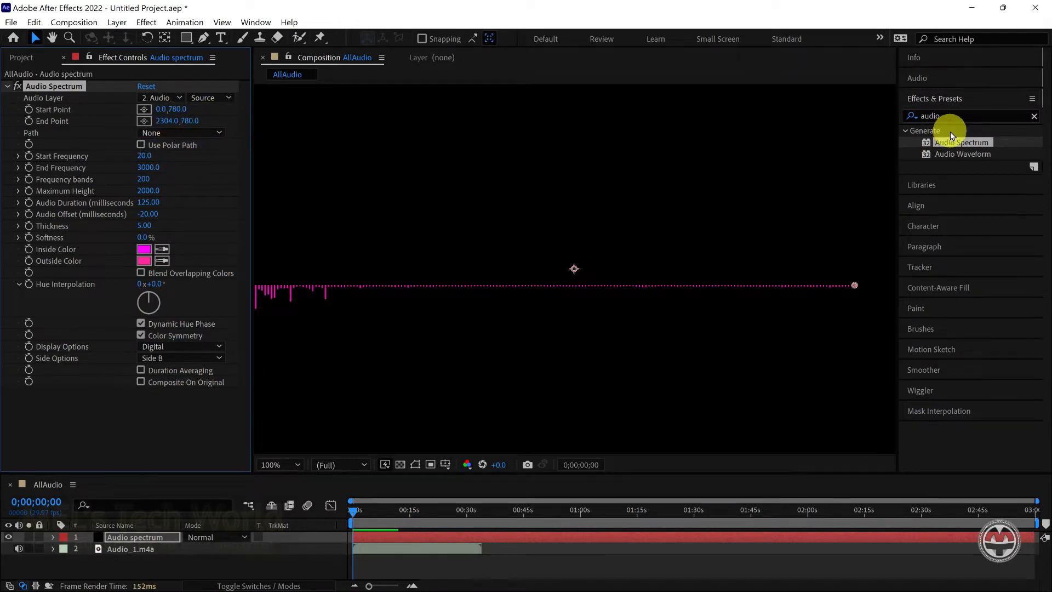
Add the Polar Coordinates effect to the Audio spectrum layer, with Interpolation at 100% and Type of Conversion set to Rect to Polar.
left_click(913, 118)
left_click(917, 115)
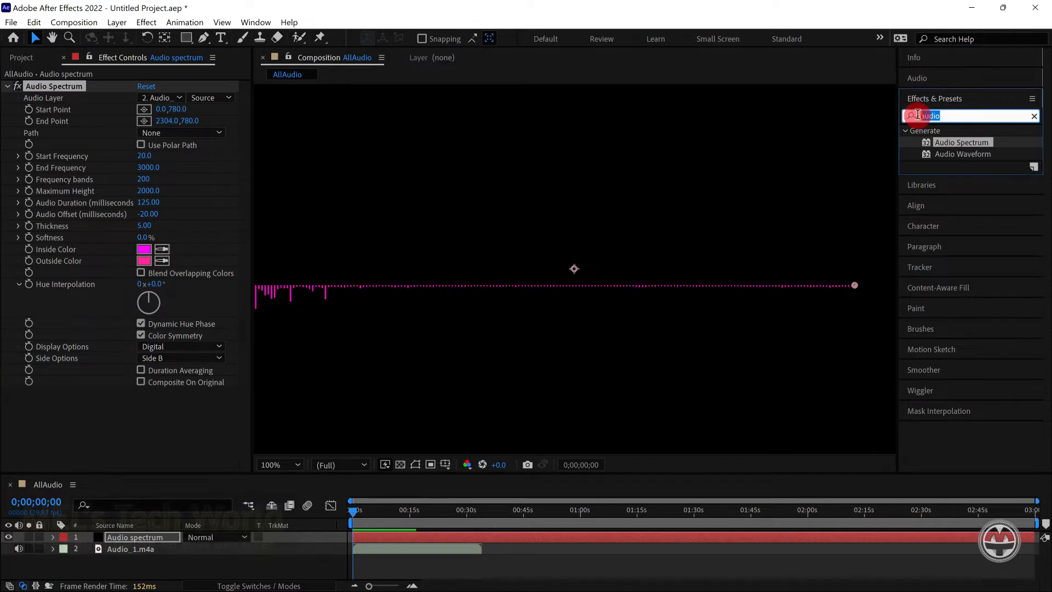
type("polar")
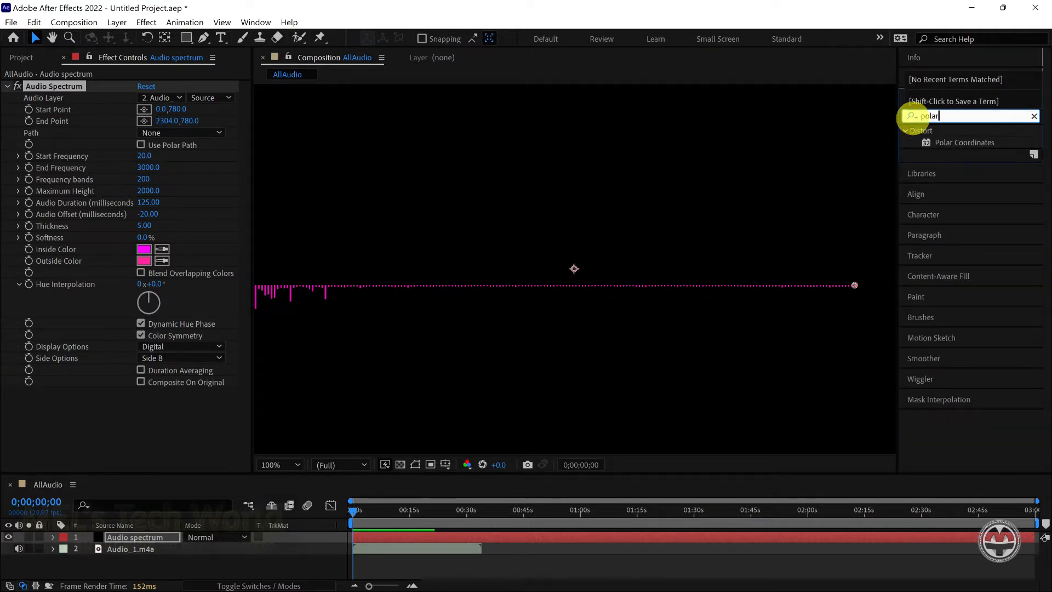
left_click_drag(942, 140, 153, 393)
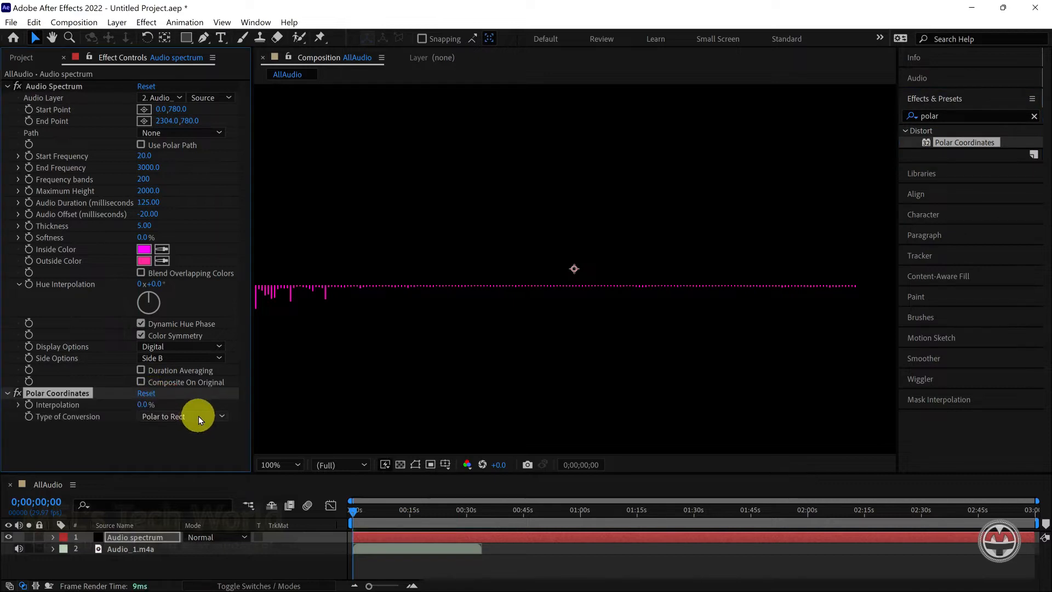
left_click(145, 404)
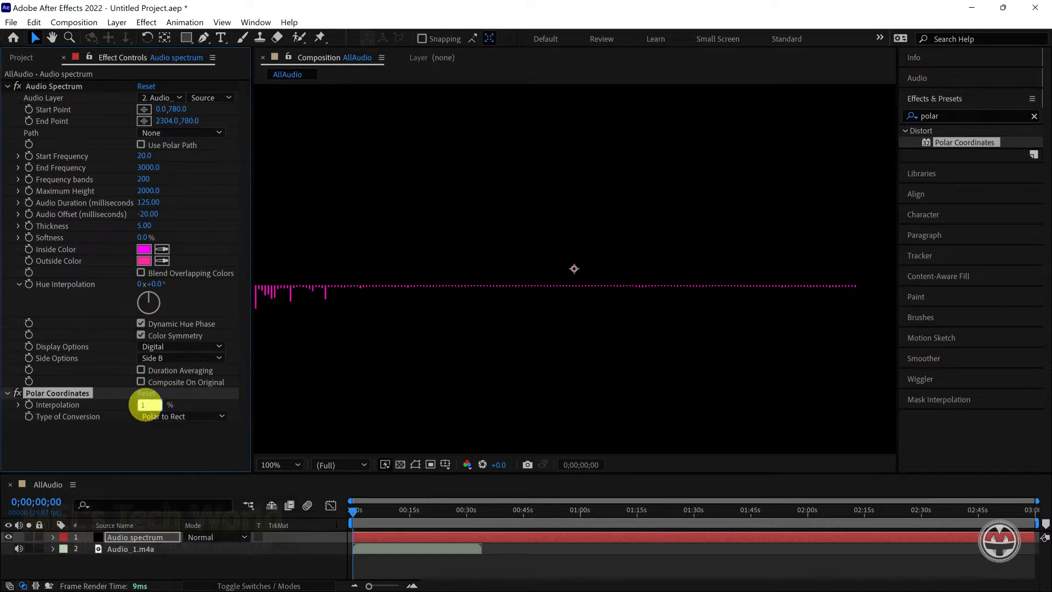
key("Return")
left_click(176, 416)
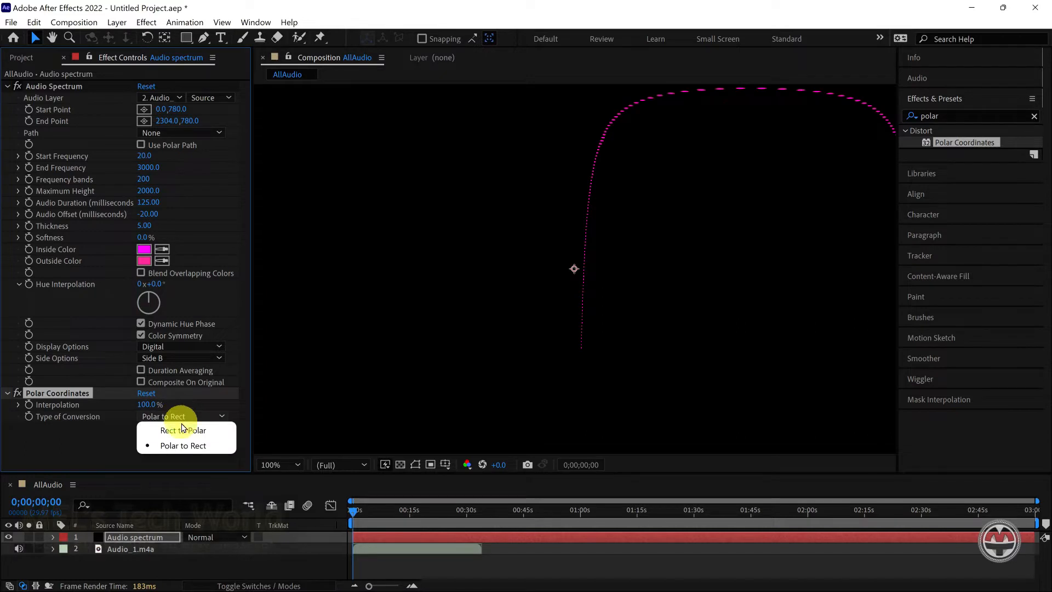
left_click(184, 431)
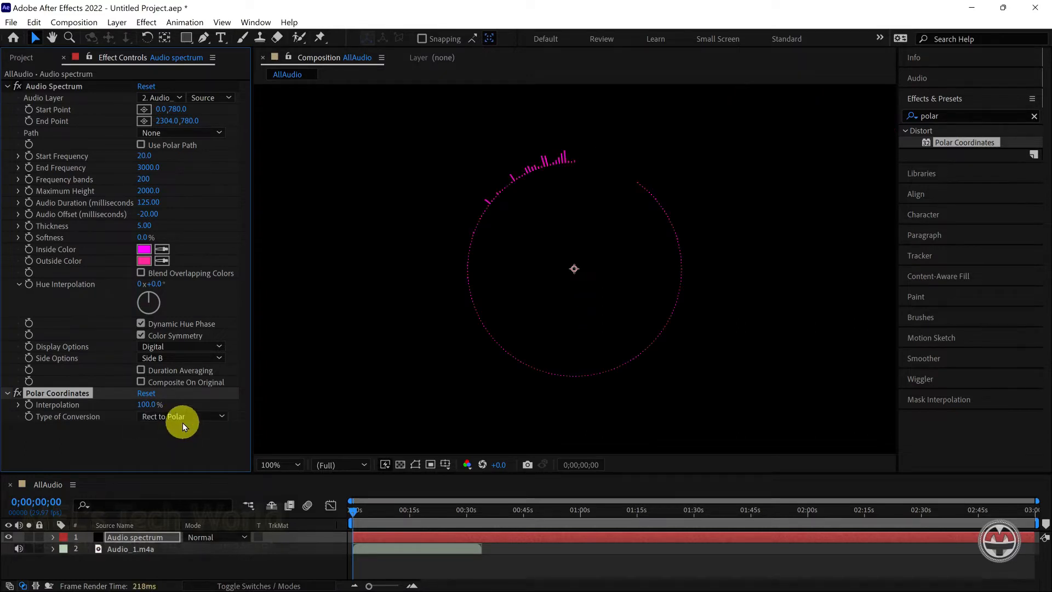
Play a preview of the circular audio spectrum in the AllAudio composition and stop it.
right_click(373, 568)
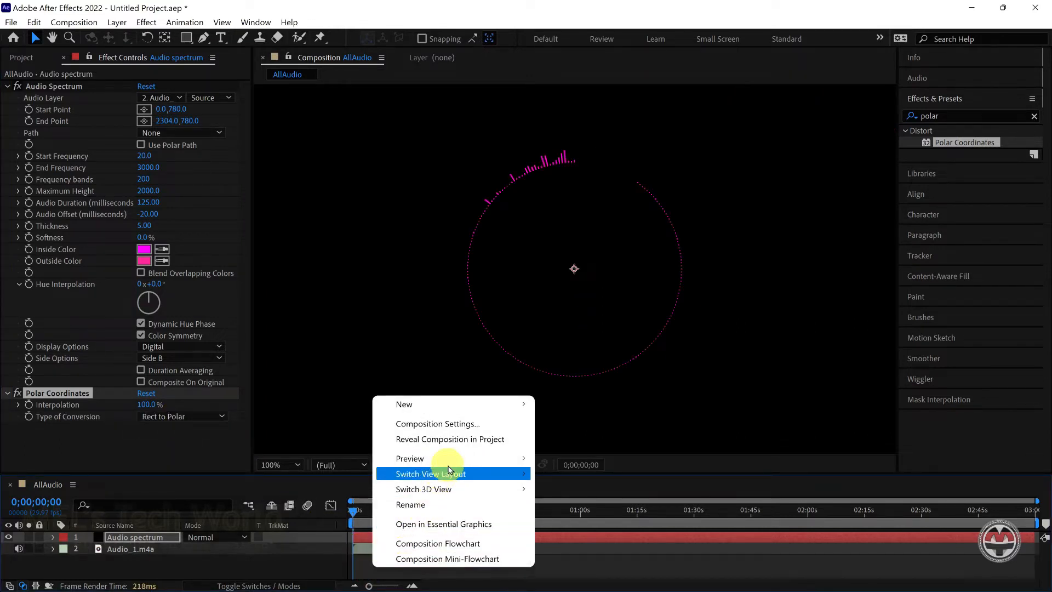
mouse_move(450, 464)
left_click(568, 459)
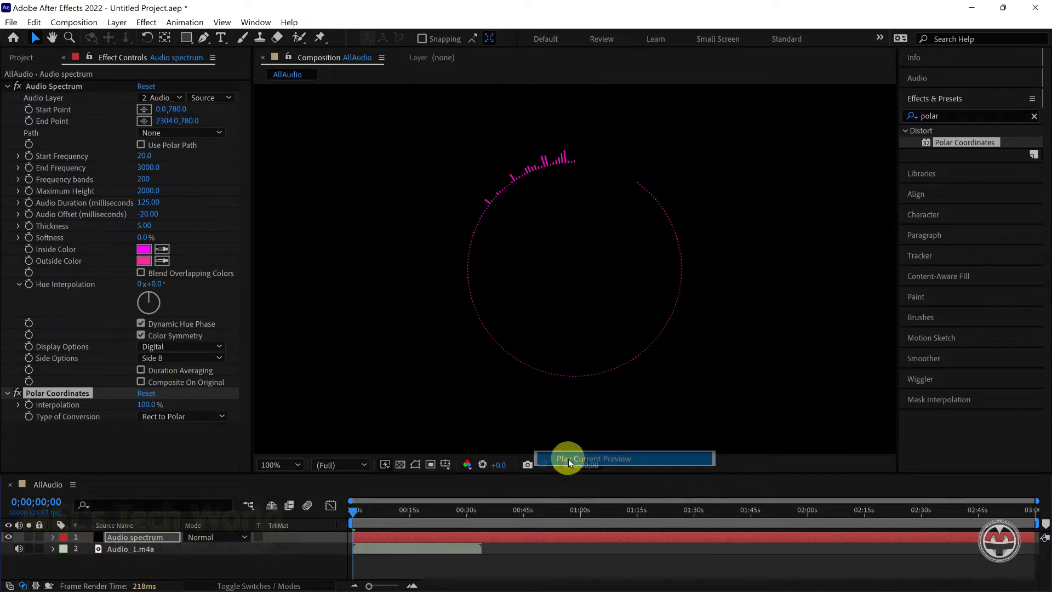
key("space")
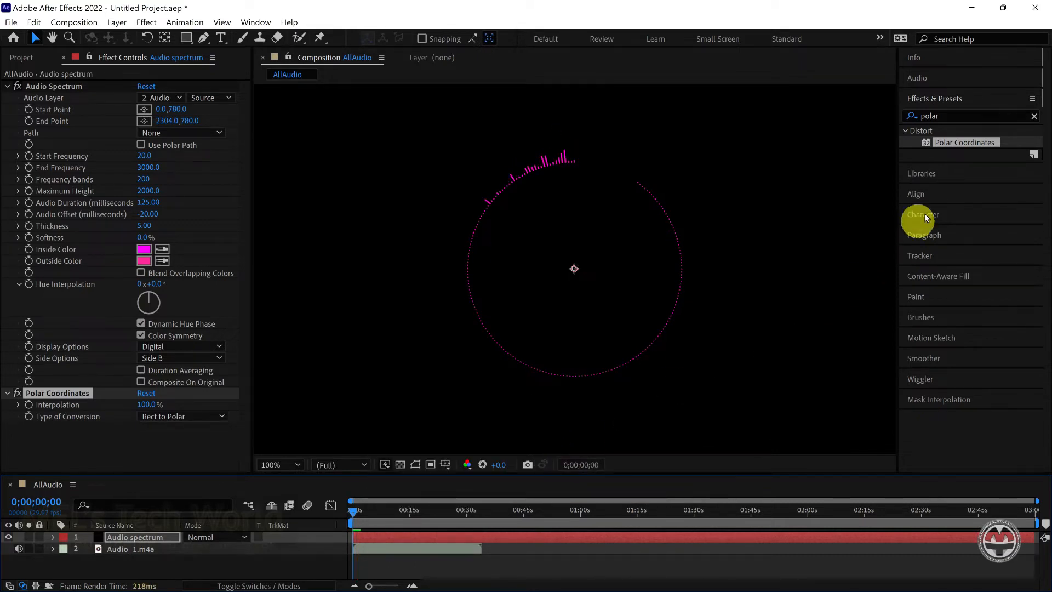
Add the Mirror effect to the Audio spectrum layer and set its Reflection Center to 1280, 780.
left_click(920, 120)
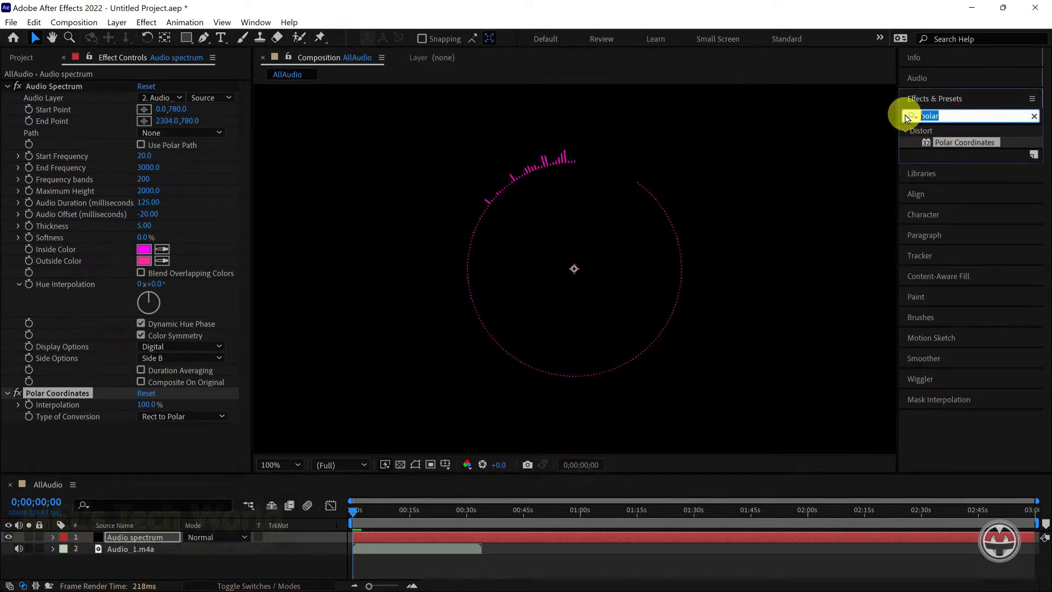
type("mirro")
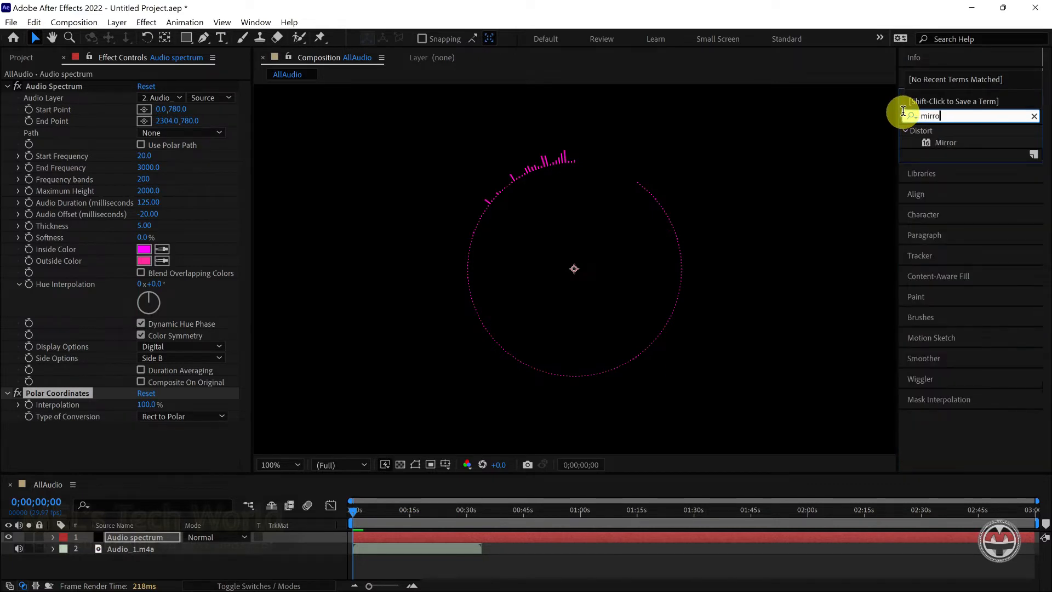
left_click_drag(945, 142, 130, 435)
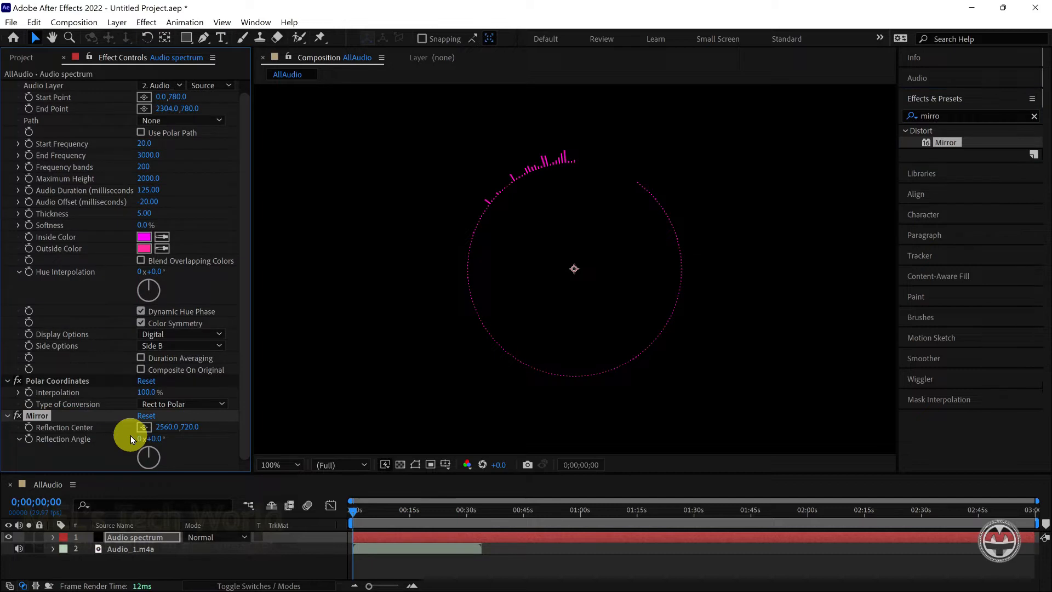
left_click(165, 427)
type("1280")
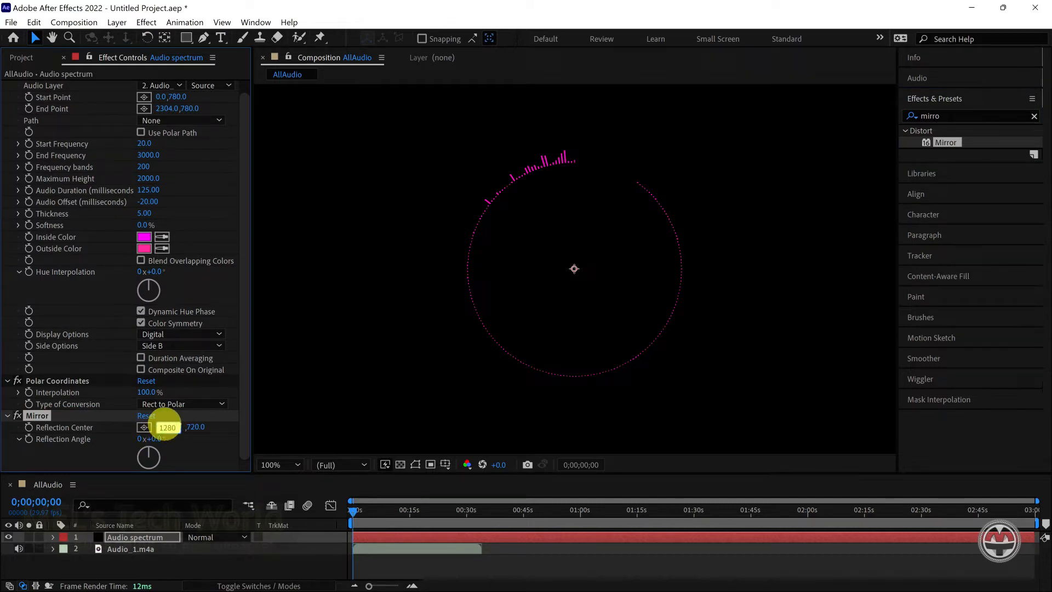
left_click(193, 427)
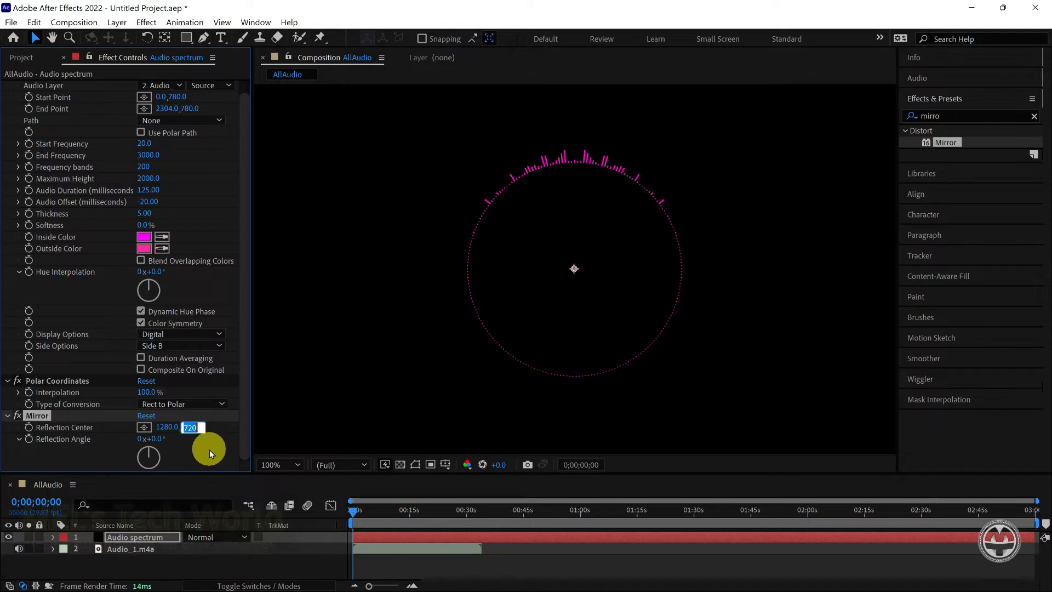
type("780")
key("Return")
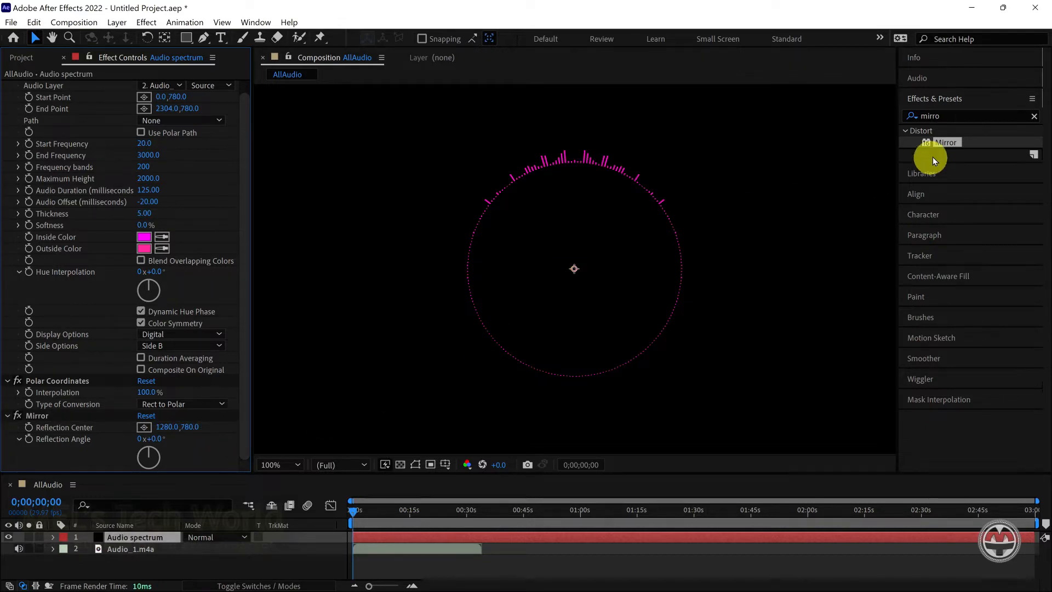
Add a second Mirror effect below the first and set its Reflection Angle to 90°.
left_click_drag(945, 144, 85, 449)
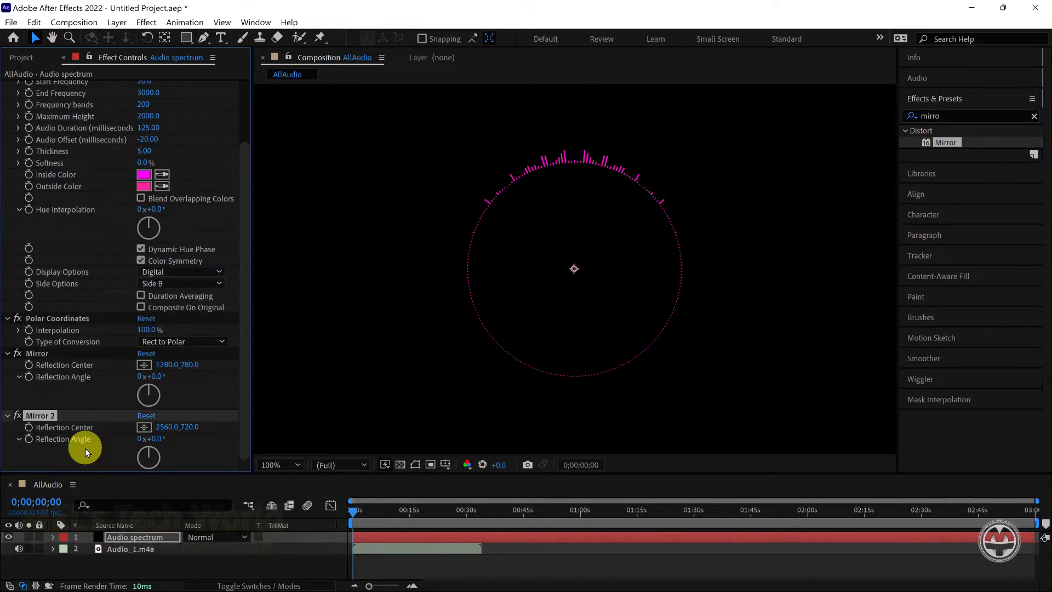
left_click(156, 438)
left_click(204, 456)
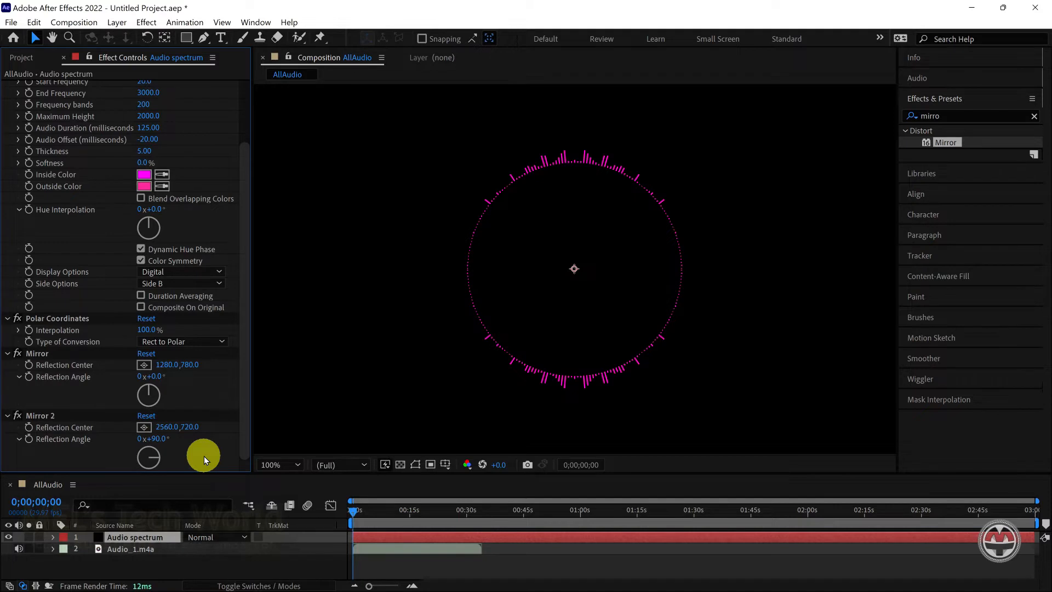
Preview the composition with both Mirror effects applied, and stop the playback.
right_click(432, 568)
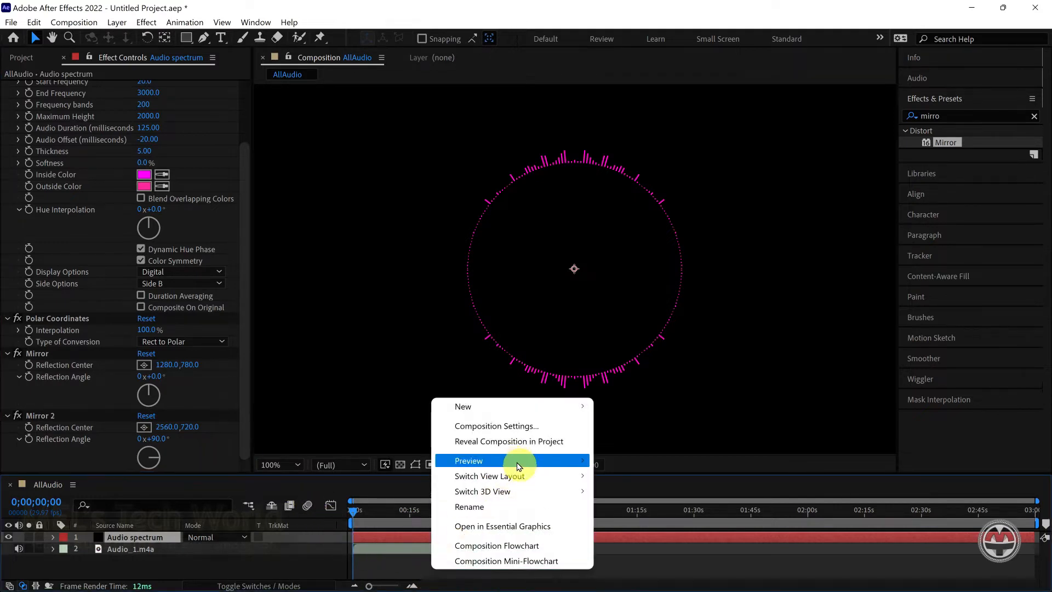
mouse_move(548, 461)
left_click(613, 464)
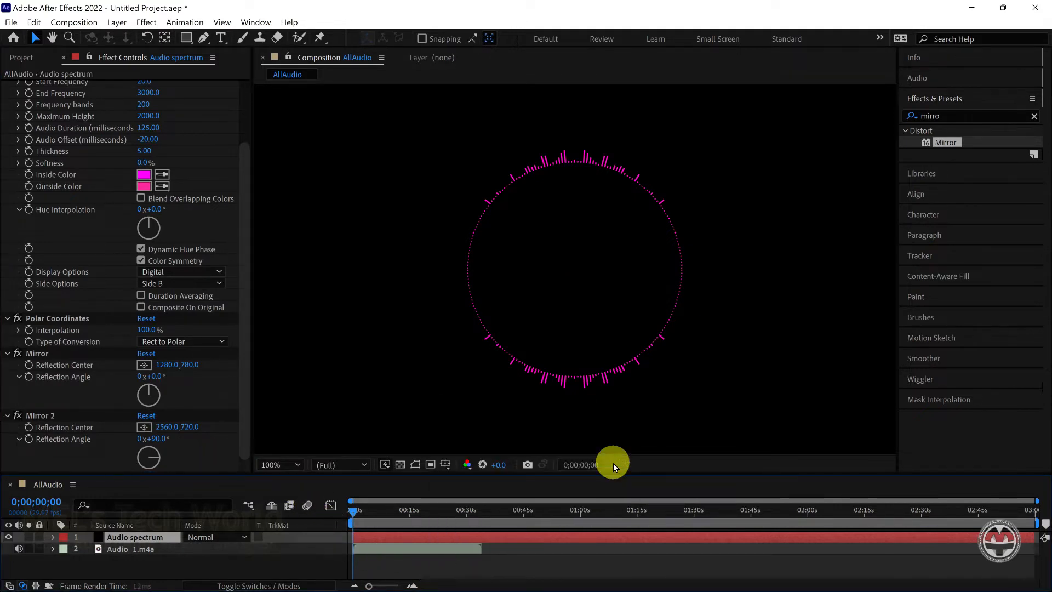
key("space")
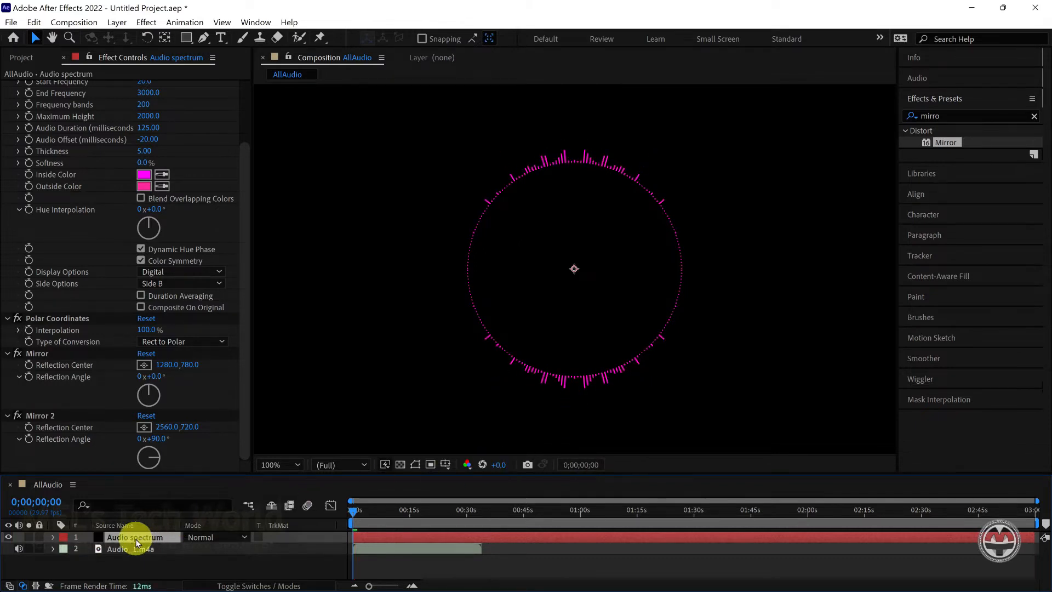
Add the 4-Color Gradient effect and the Stylize Glow effect to the Audio spectrum layer below Mirror 2.
left_click(923, 113)
type("4")
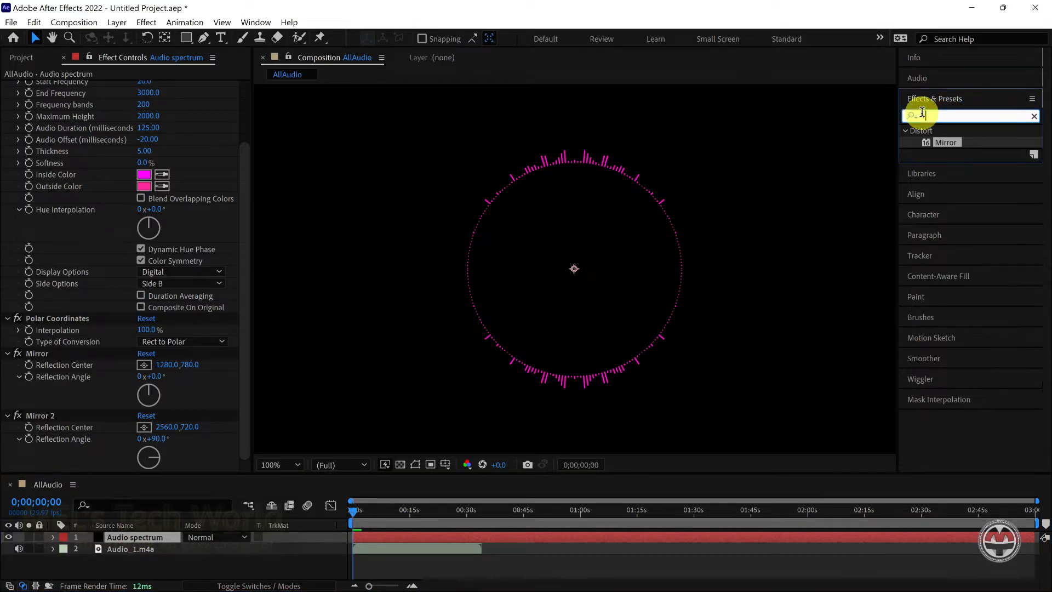
left_click_drag(953, 246, 179, 450)
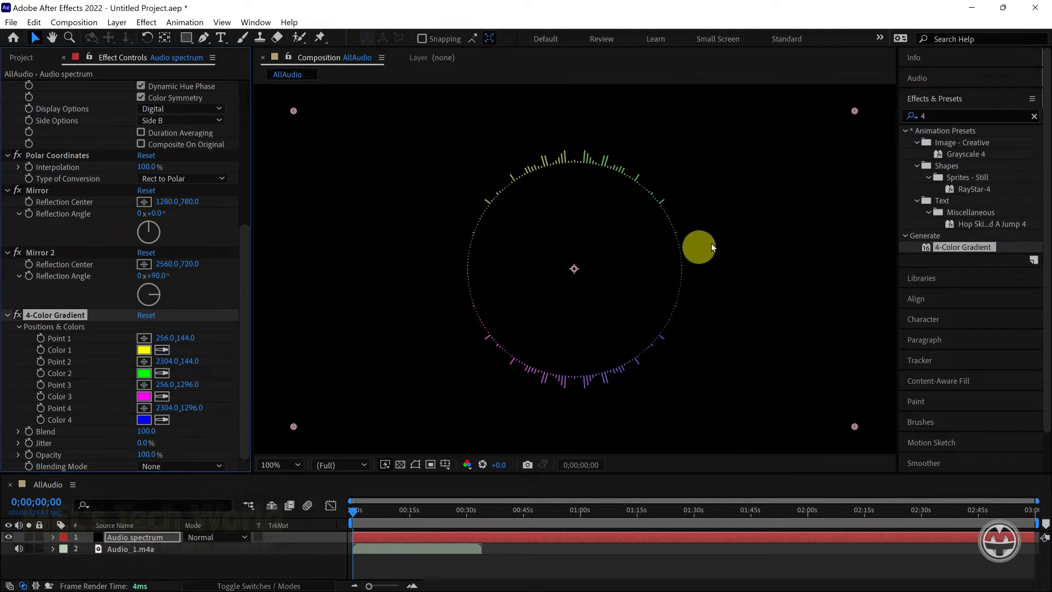
left_click(920, 116)
type("glow")
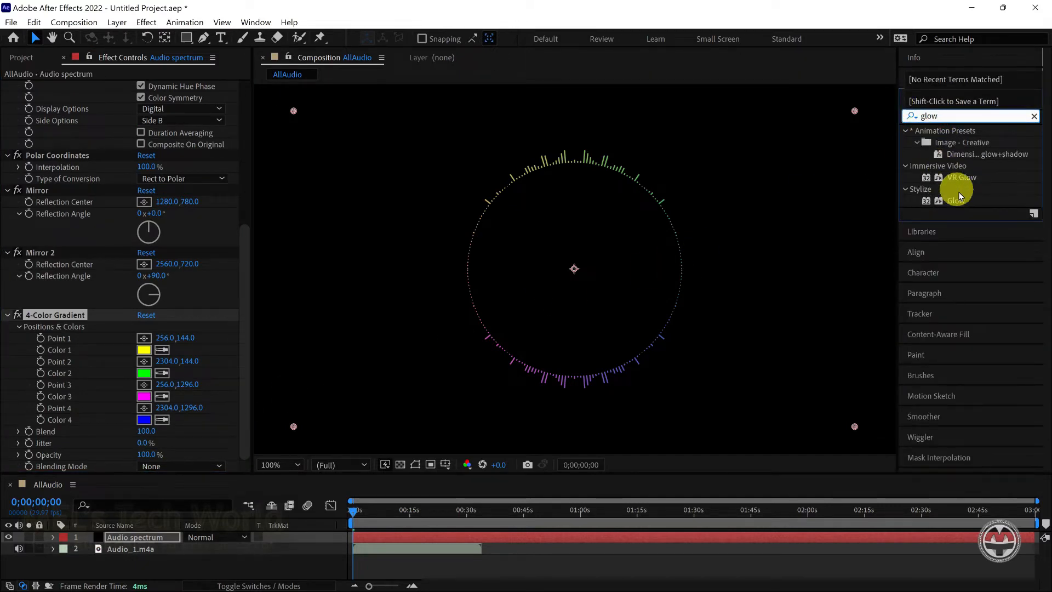
left_click_drag(955, 201, 165, 451)
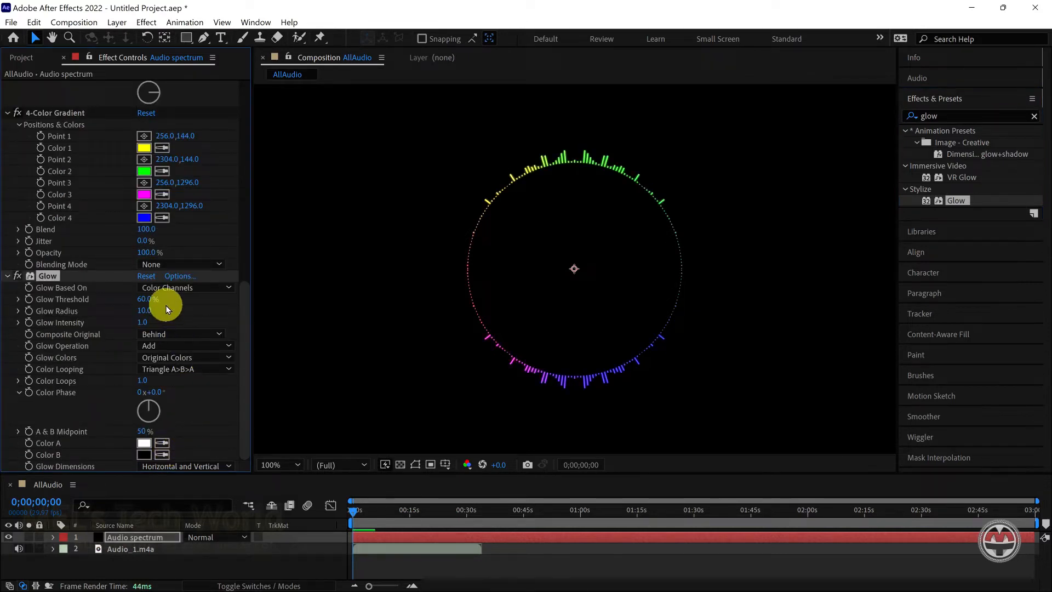
Duplicate the Audio spectrum layer and remove the Mirror 2 effect from the lower of the two copies.
left_click(145, 537)
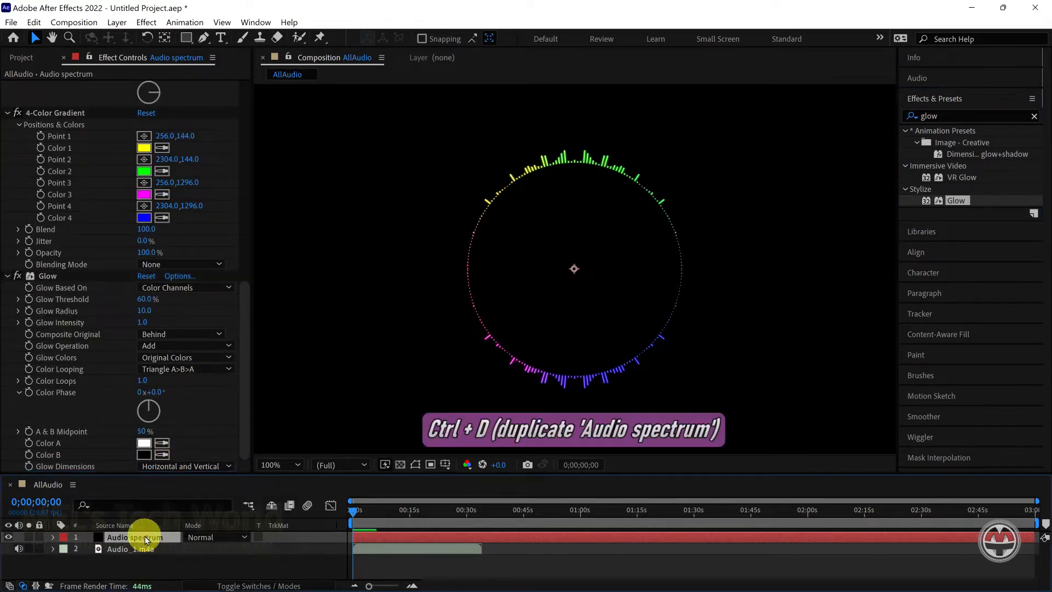
key("ctrl+d")
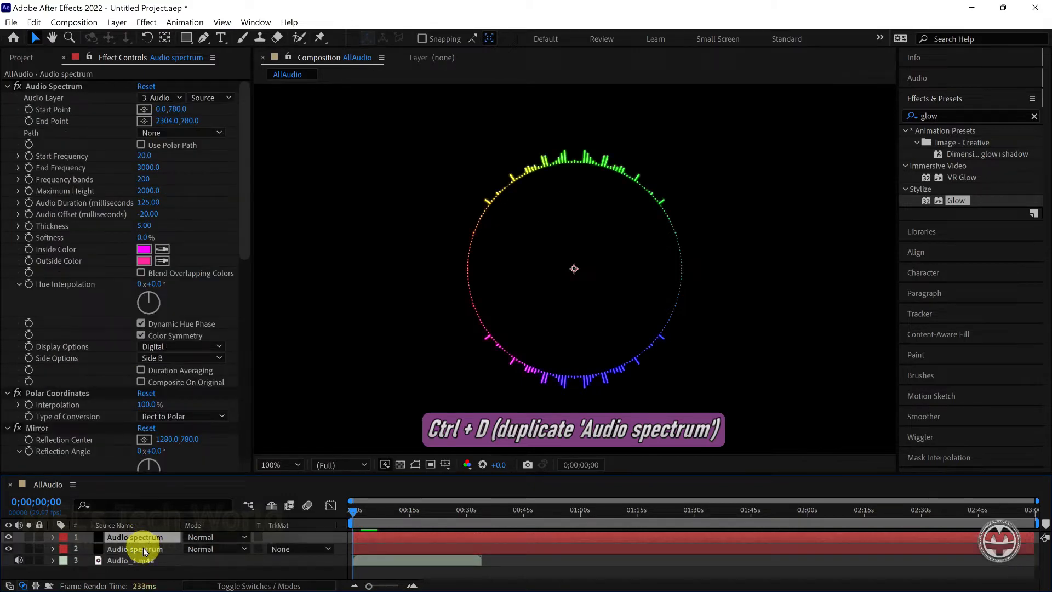
left_click(144, 549)
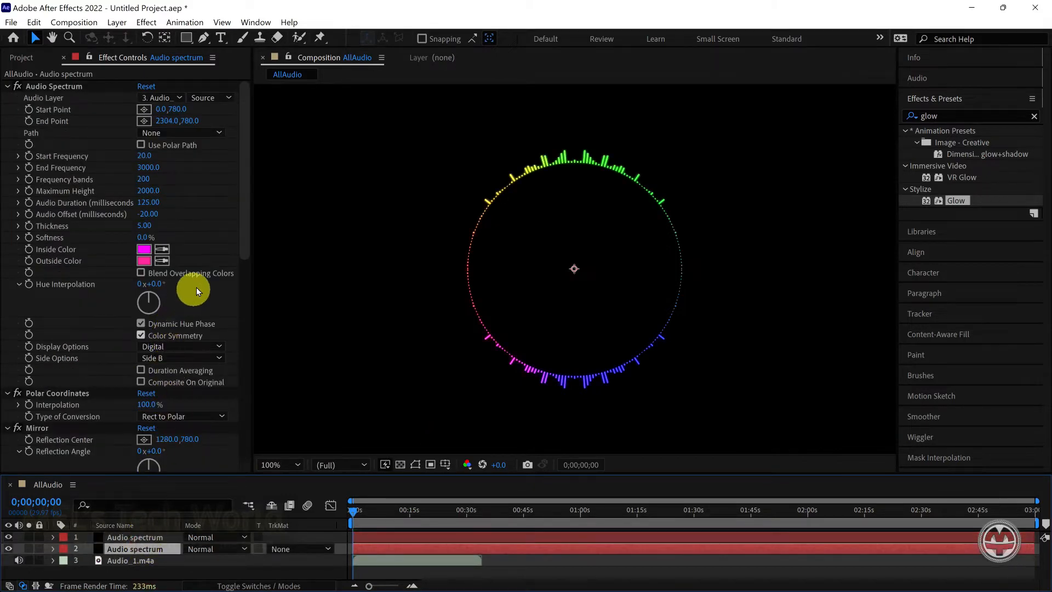
left_click_drag(244, 213, 244, 312)
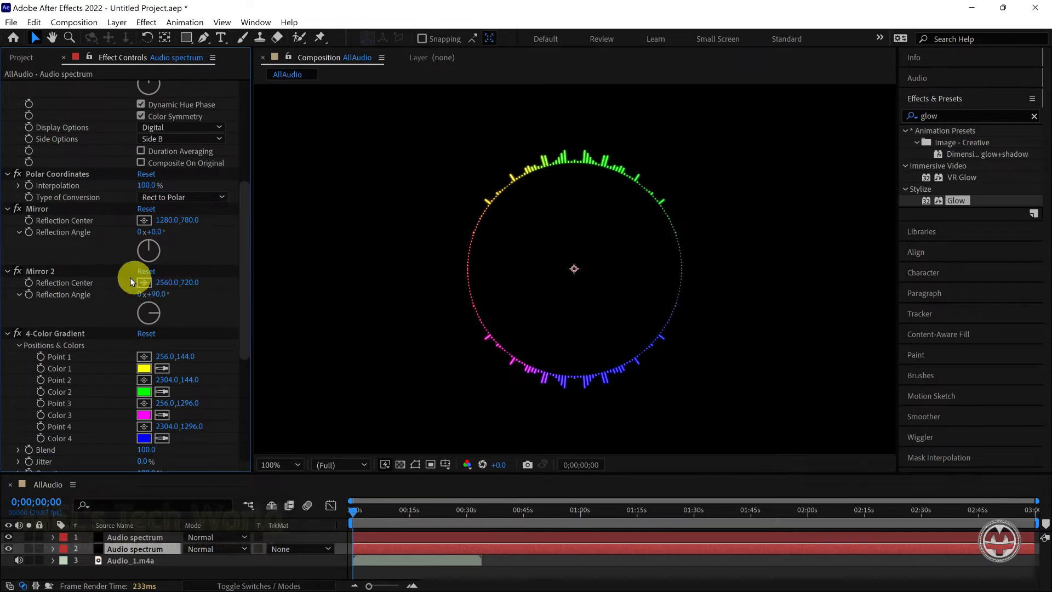
left_click(85, 273)
key("ctrl+x")
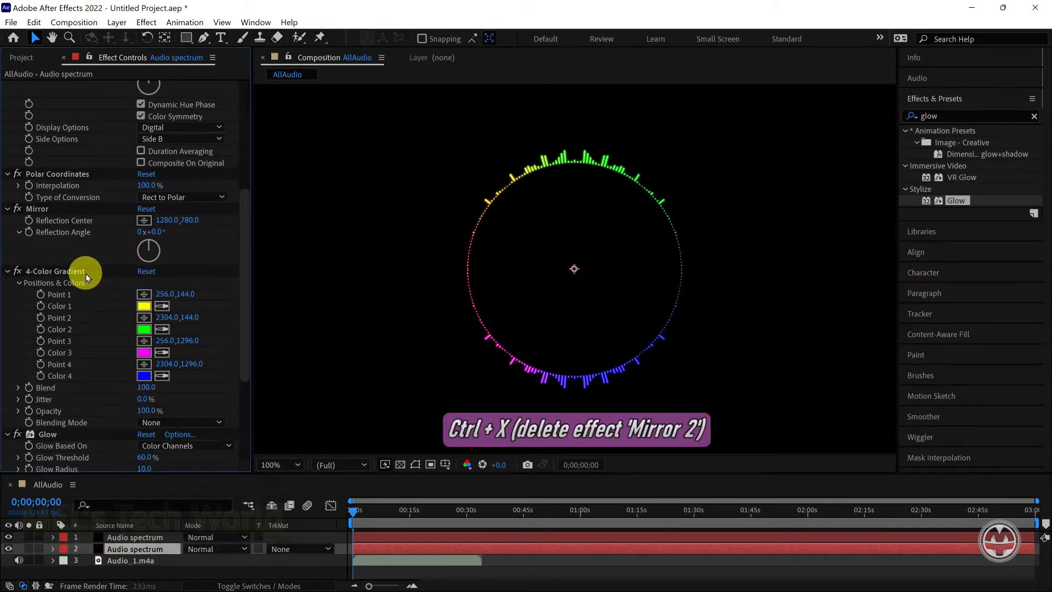
Set the lower copy's Audio Spectrum effect to Side A, with Start Point at 0, 750 and End Point at 2304, 750.
left_click(183, 140)
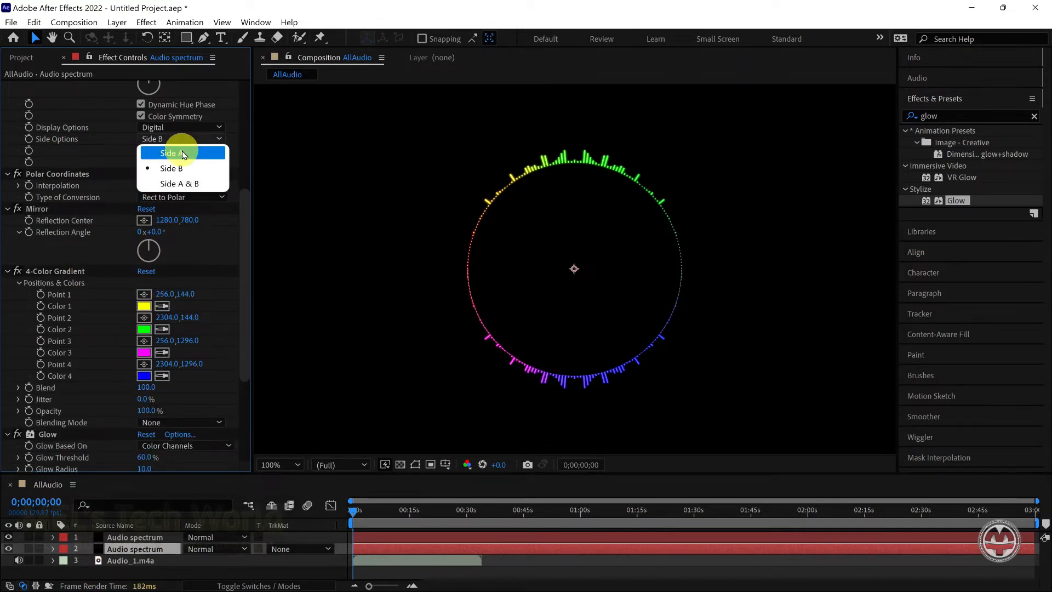
left_click(183, 153)
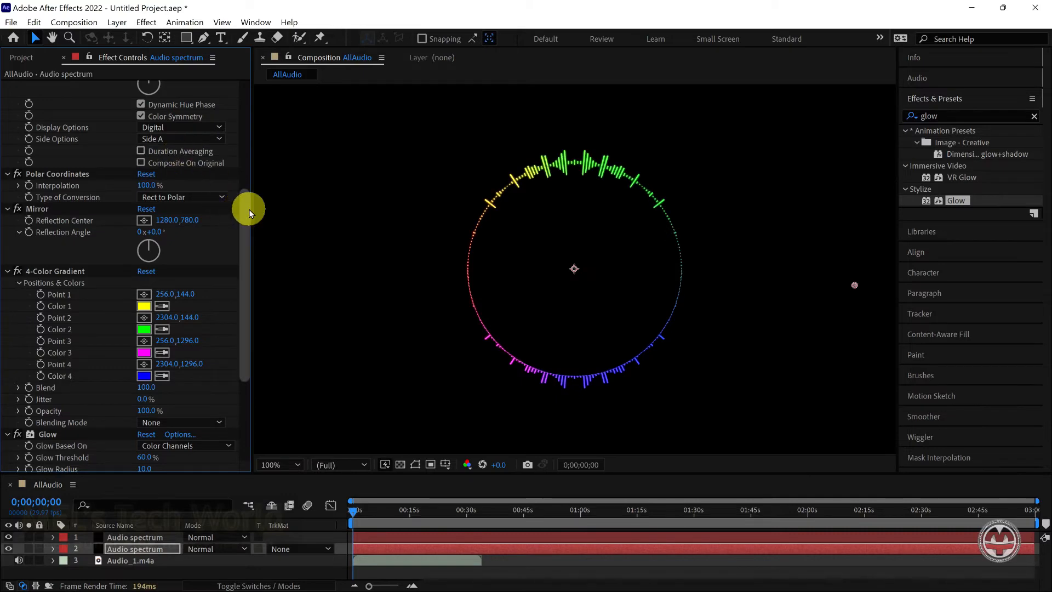
left_click_drag(254, 156, 255, 87)
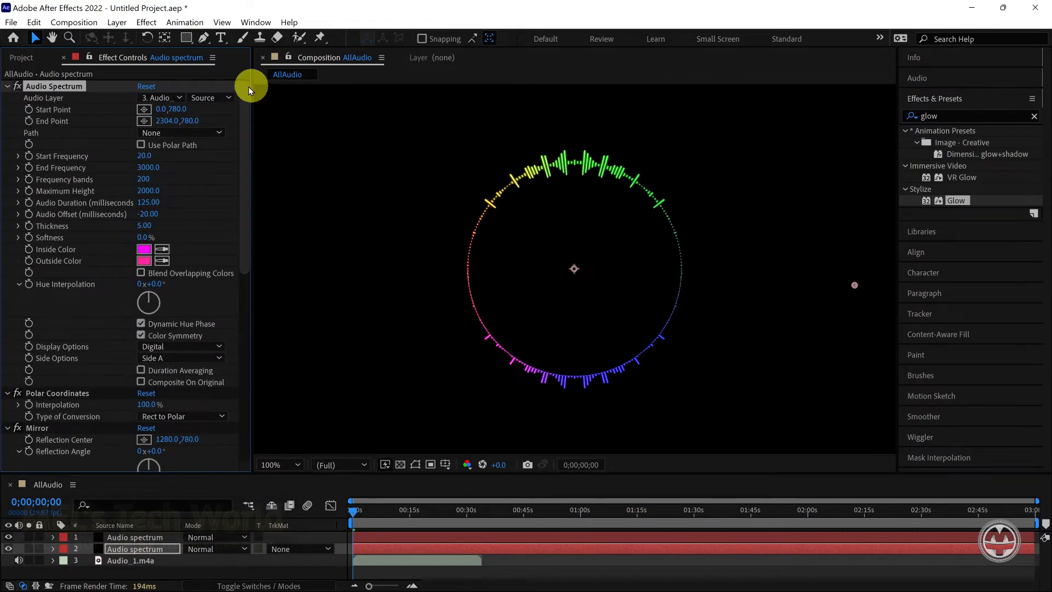
left_click(187, 110)
type("750")
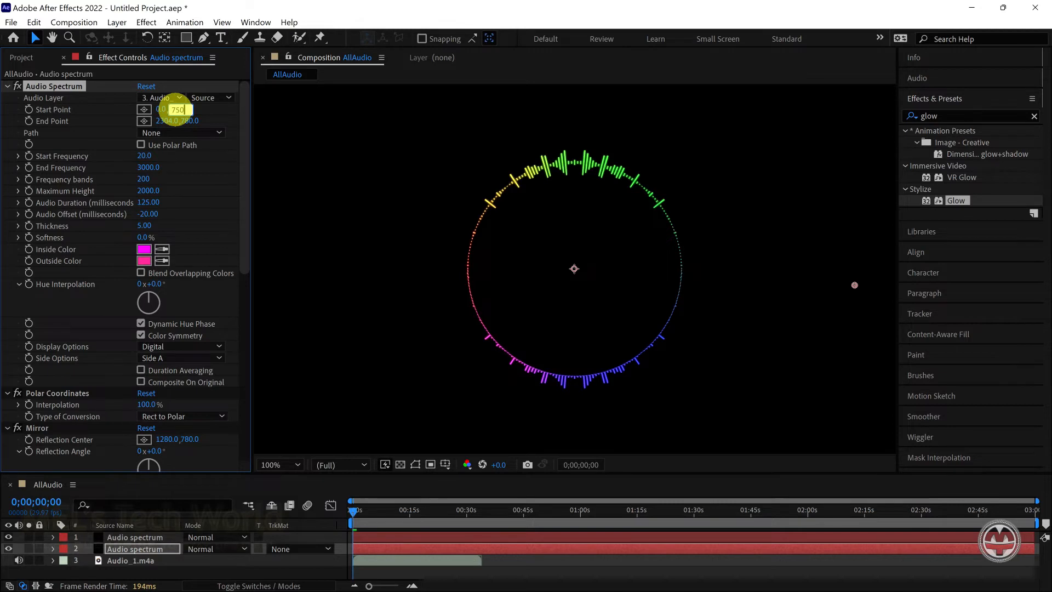
key("Return")
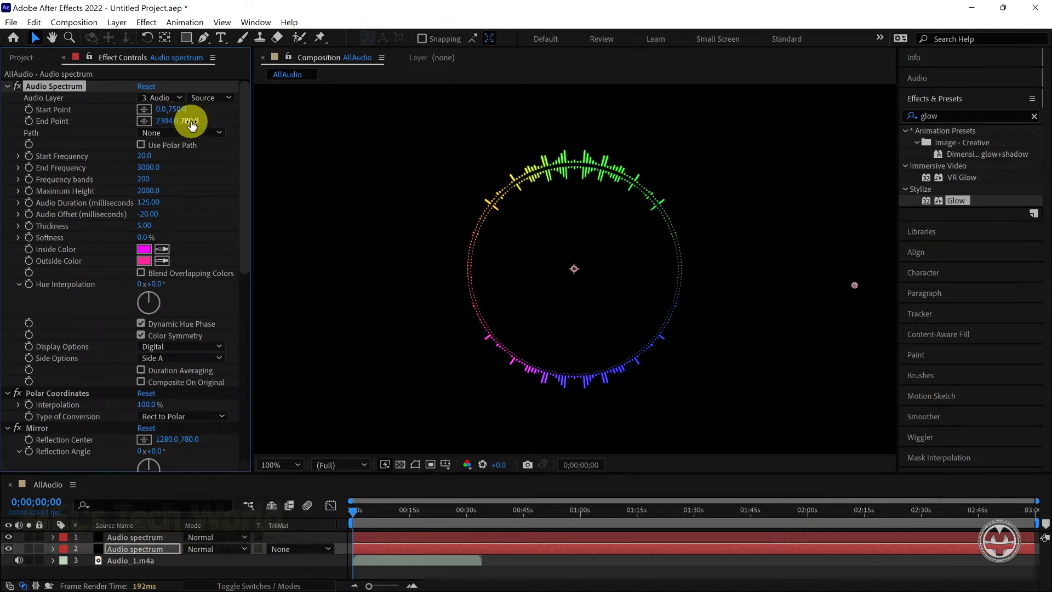
left_click(189, 121)
type("750")
key("Return")
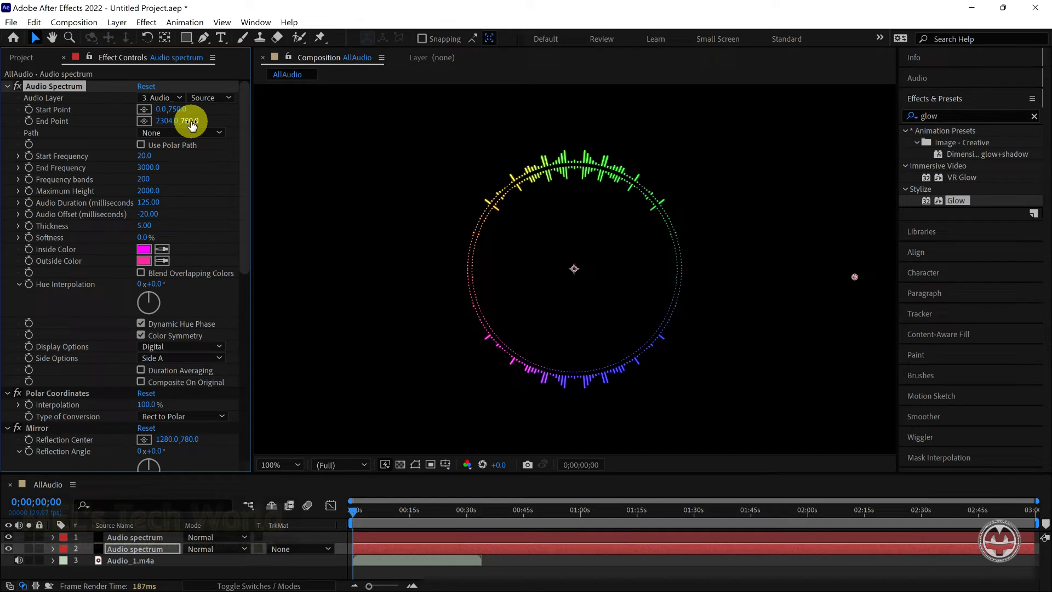
Set the lower Audio spectrum copy's End Frequency to 130 and its Audio Duration to 142 milliseconds.
left_click(155, 167)
type("130")
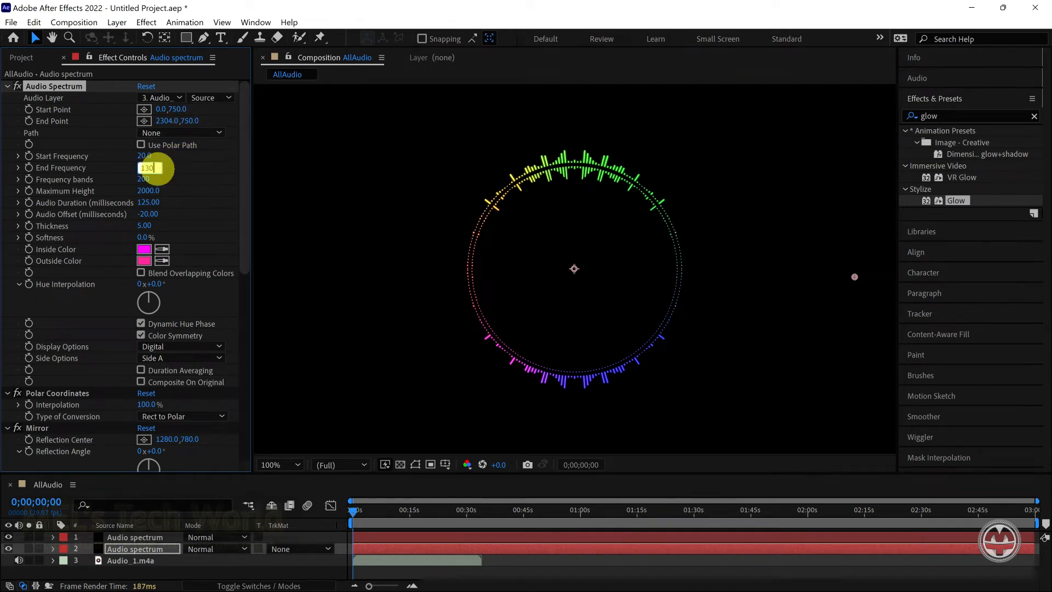
key("Return")
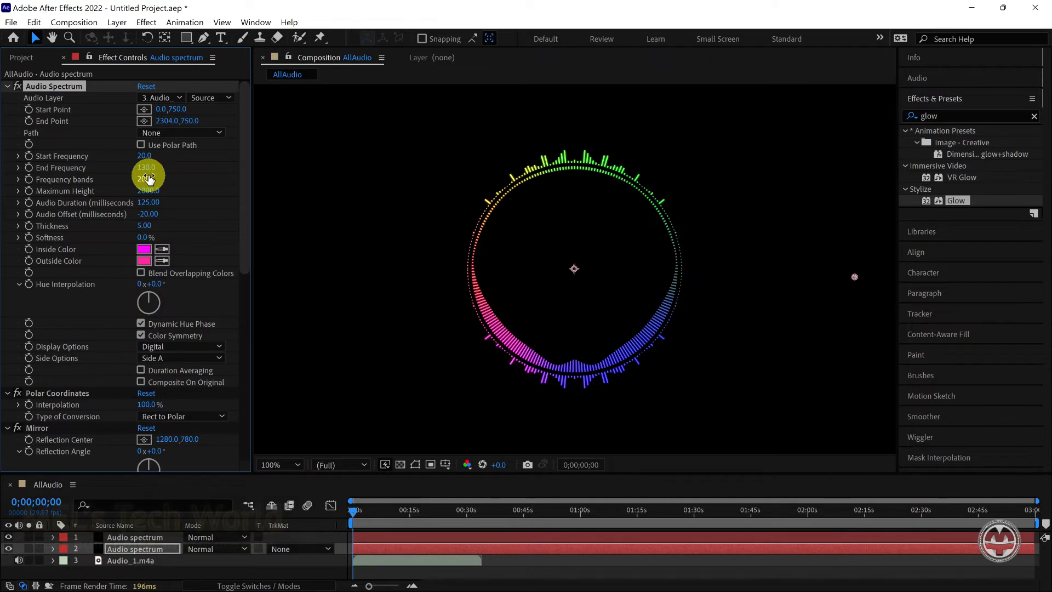
left_click(151, 202)
type("142")
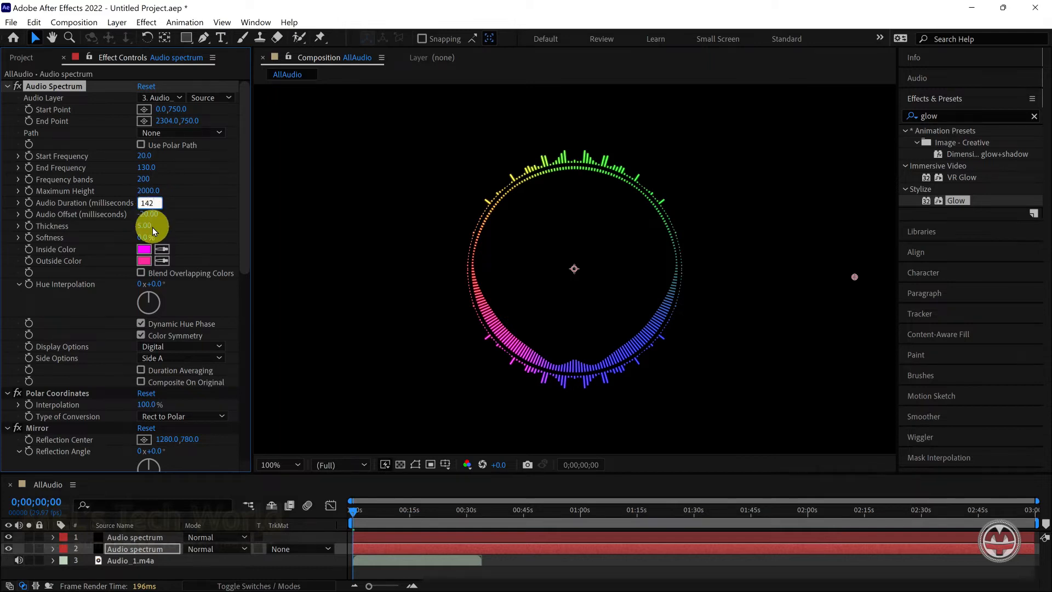
left_click(169, 222)
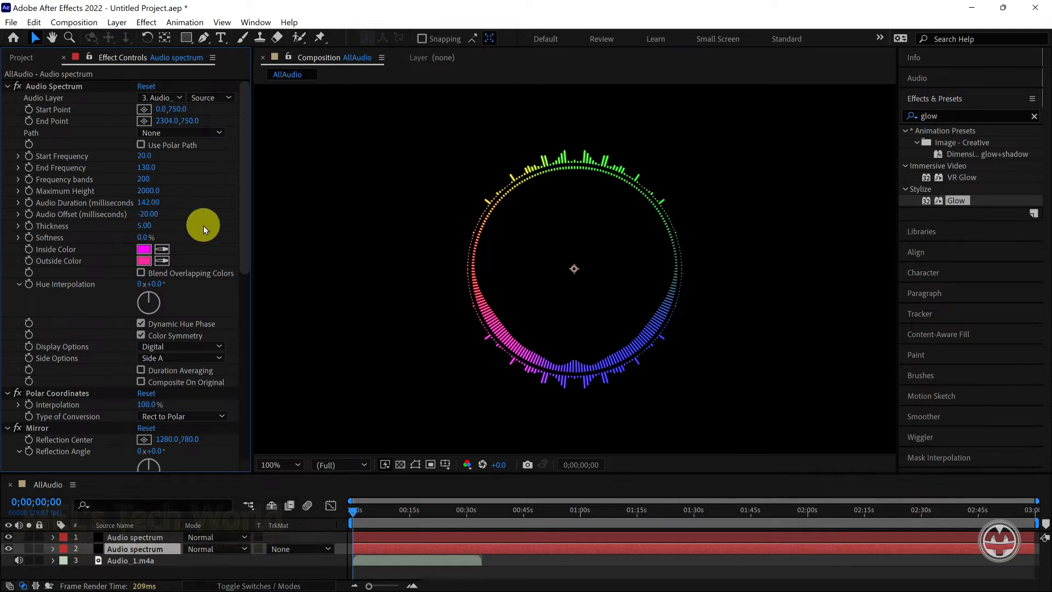
Review the lower copy's remaining effects, preview the composition with both spectrum layers, and stop the playback.
left_click_drag(241, 211, 242, 345)
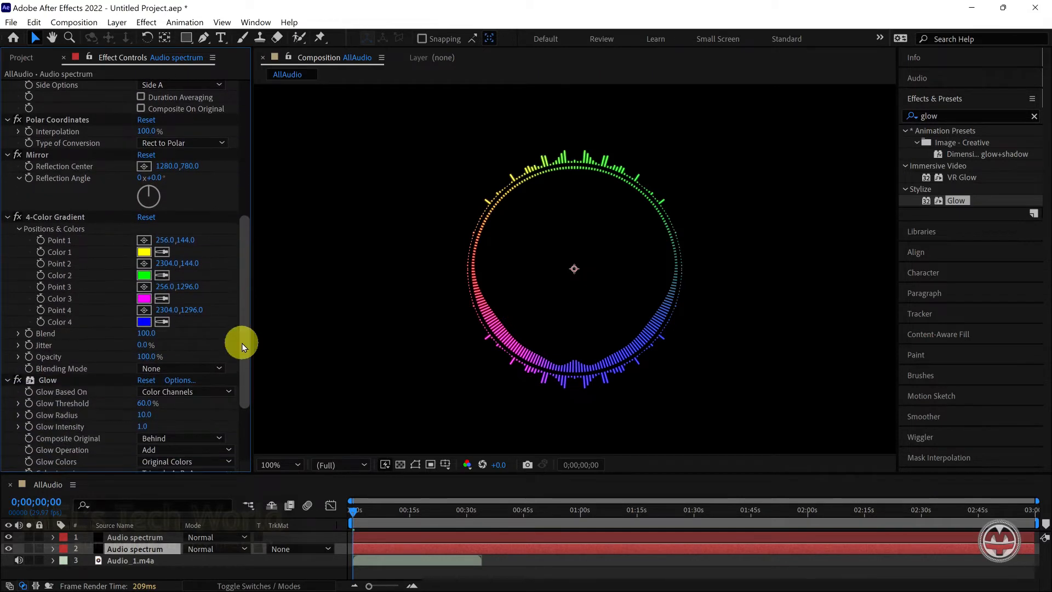
right_click(530, 567)
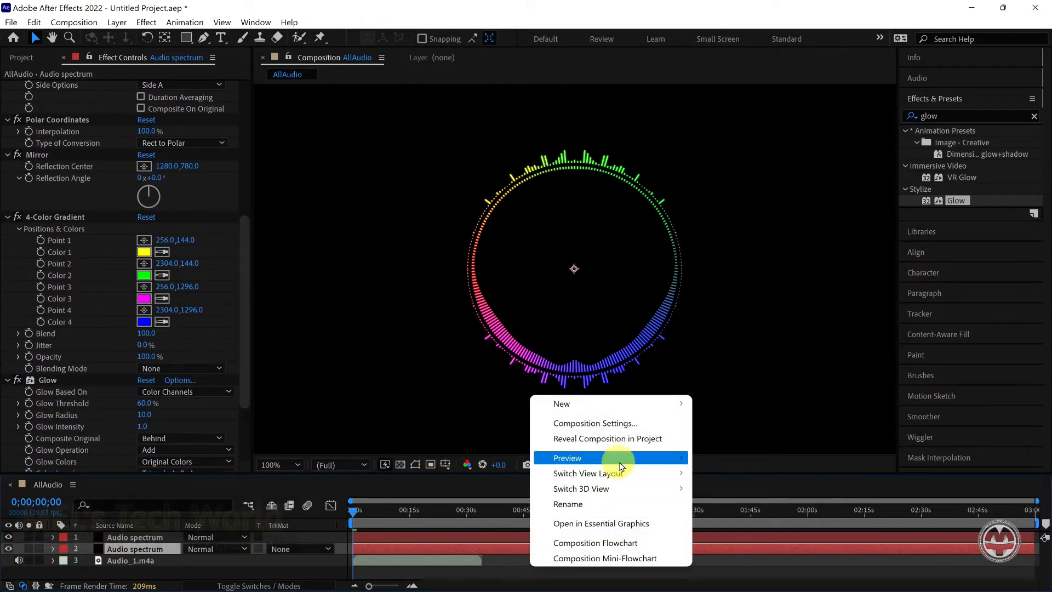
mouse_move(619, 465)
left_click(710, 457)
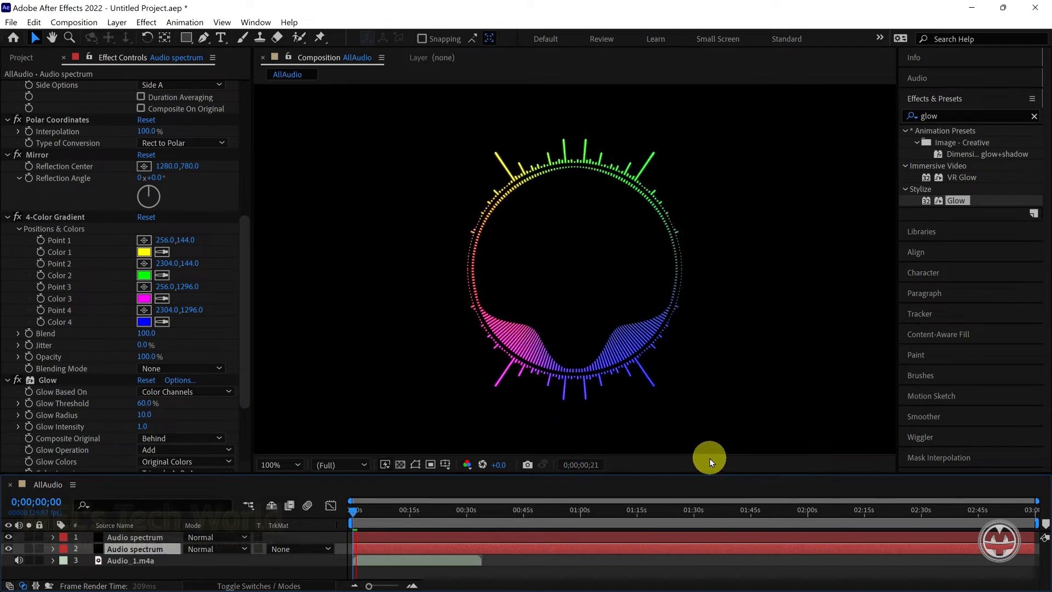
key("space")
Add Star Helix.png from the project to the AllAudio composition as the lowest layer, beneath the audio layer.
left_click(21, 57)
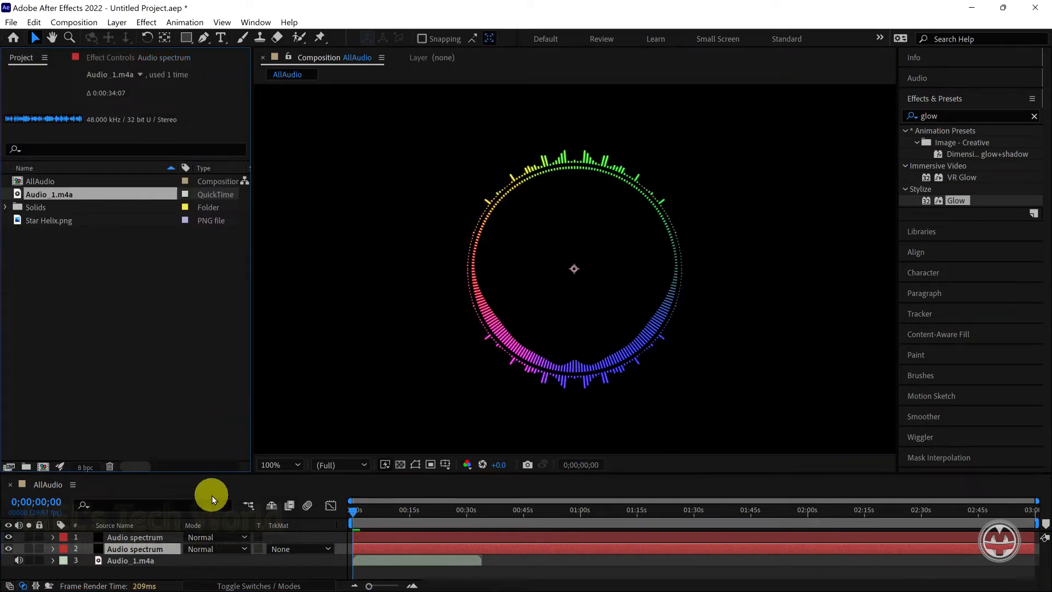
left_click_drag(58, 225, 129, 570)
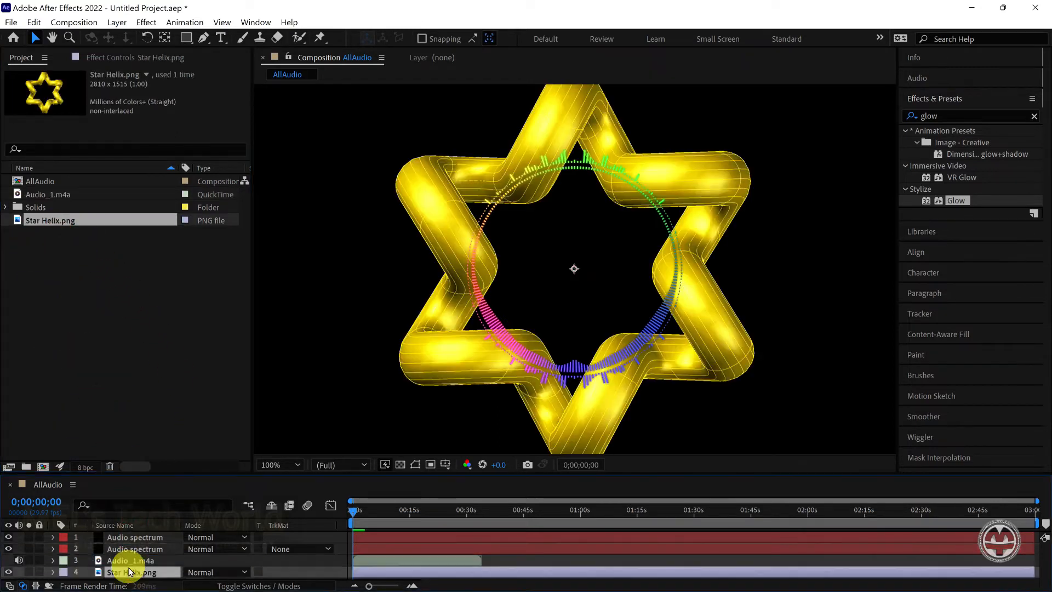
key("comma")
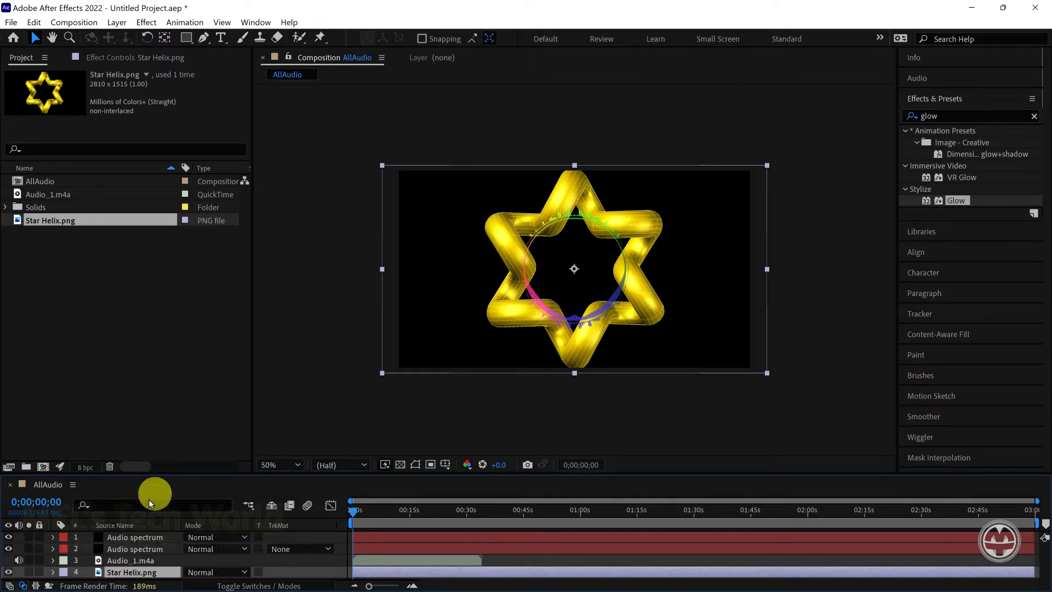
Scale the Star Helix layer to 45% so it fits inside the spectrum circle.
left_click(53, 572)
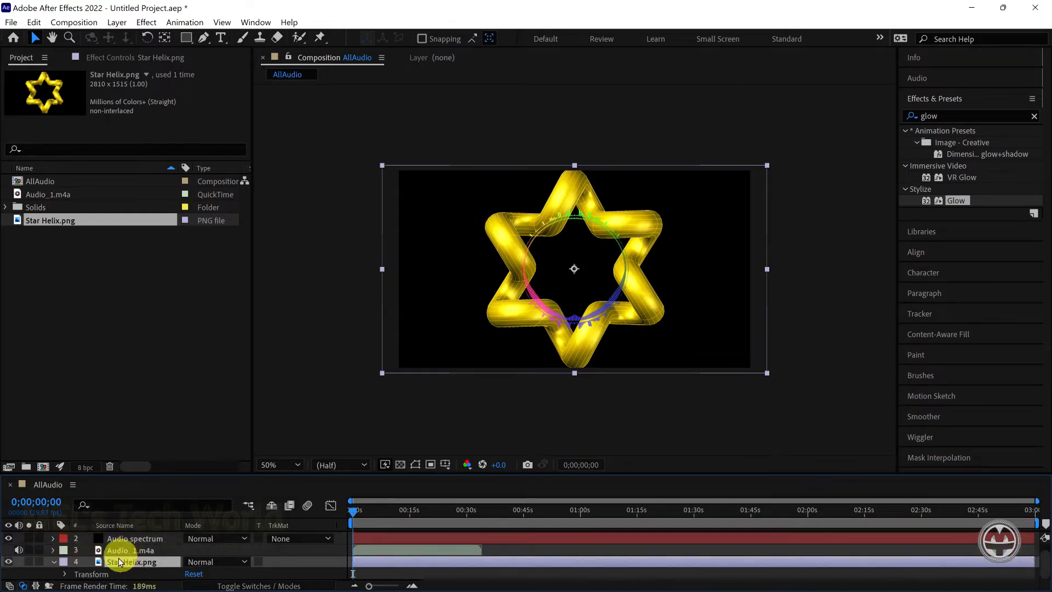
left_click(67, 574)
left_click(204, 571)
type("4")
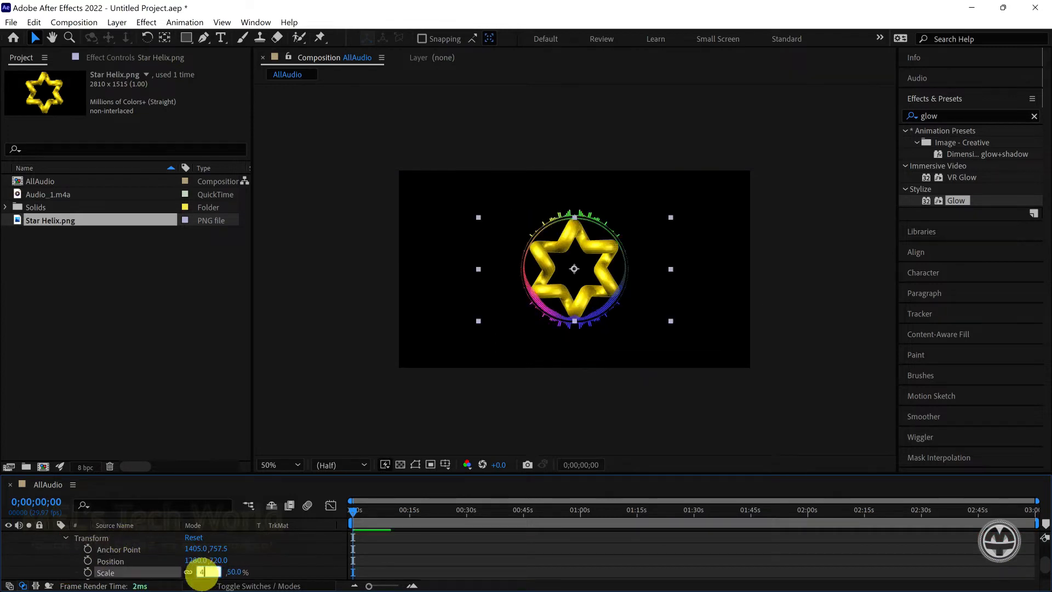
type("5")
key("Return")
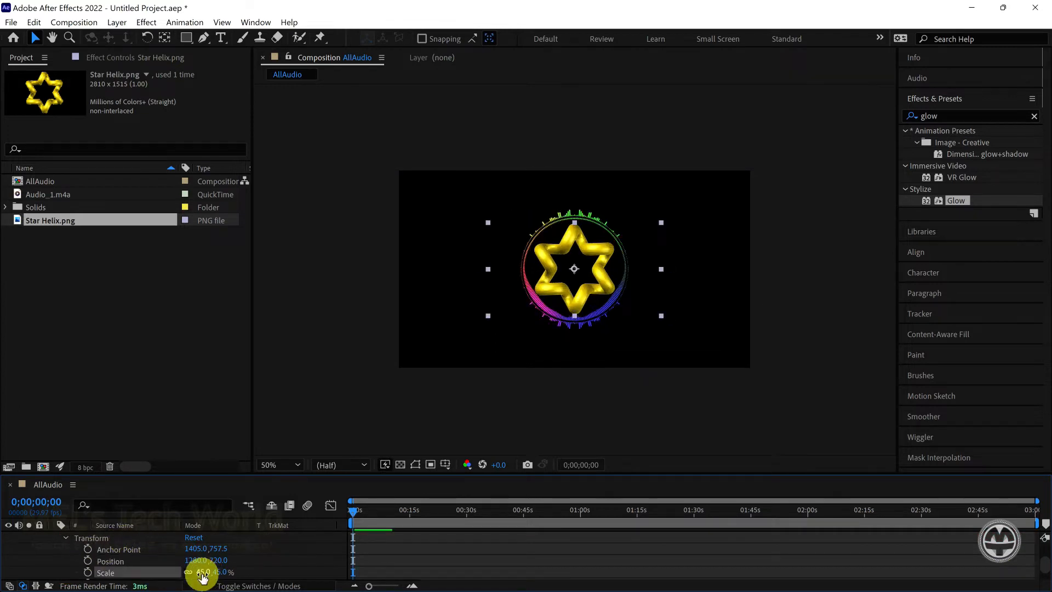
scroll(576, 268, "up", 2)
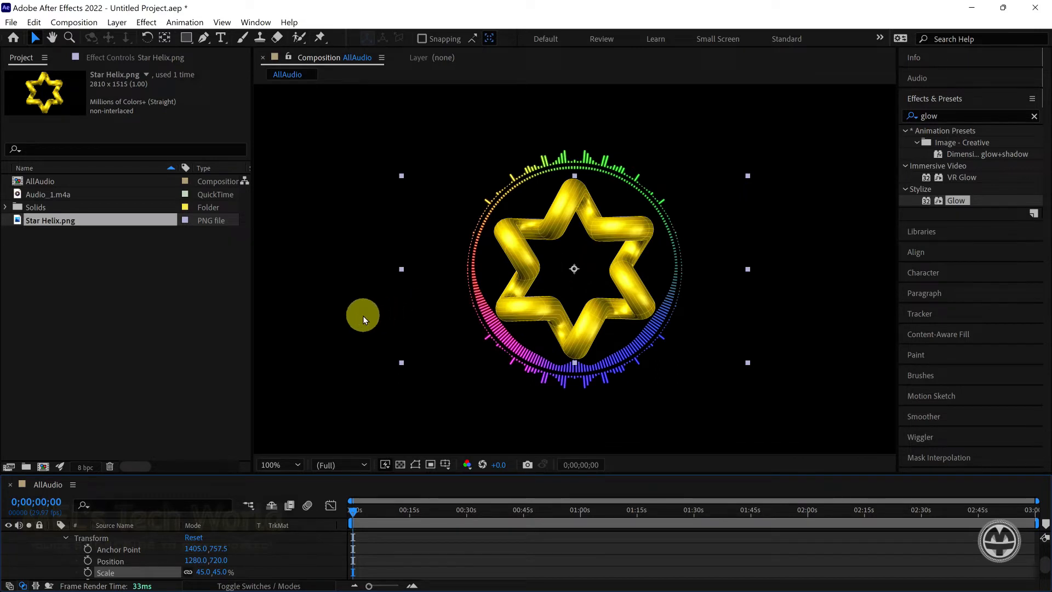
Find the Rotate Over Time behavior preset and apply it to the Star Helix layer.
left_click(939, 116)
type("rot")
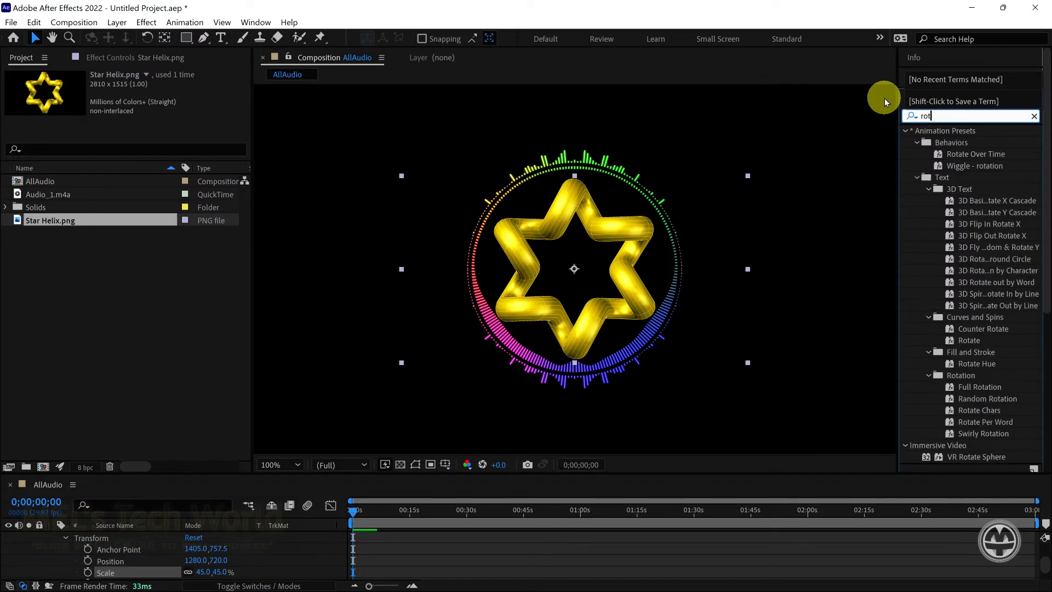
type("ate")
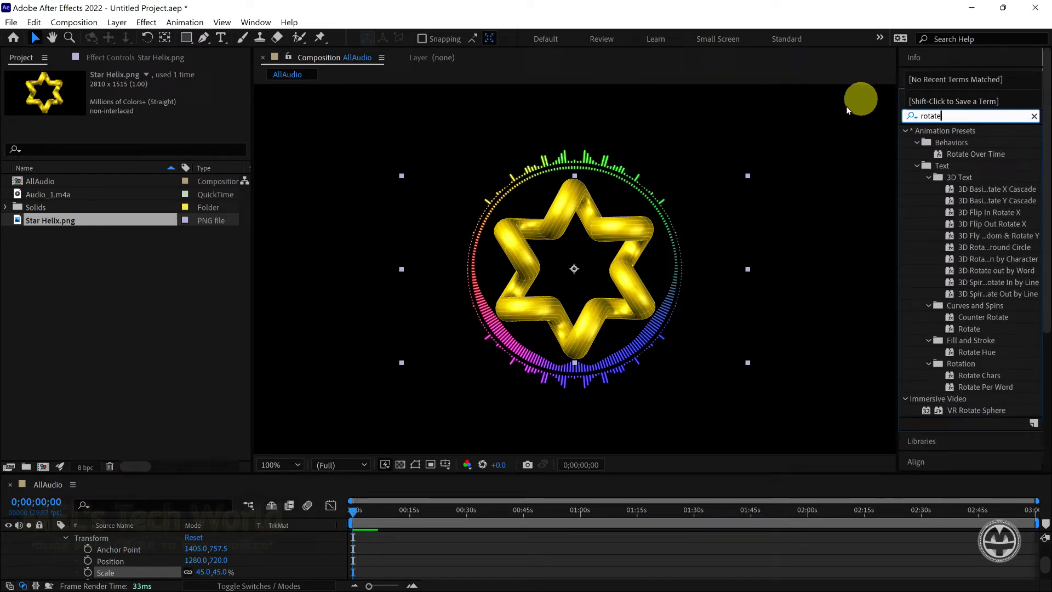
left_click(67, 539)
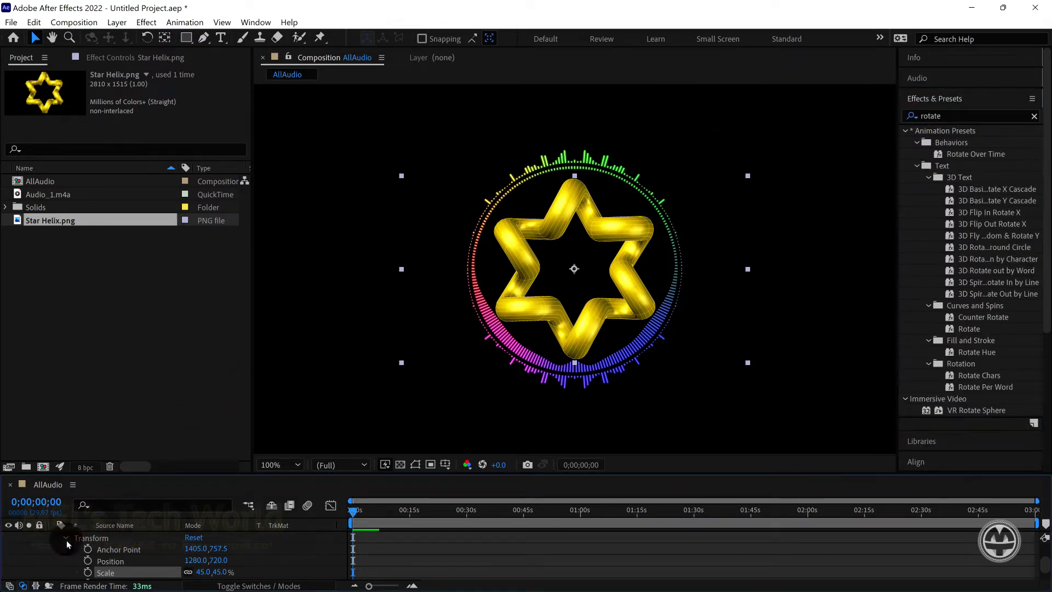
left_click_drag(963, 154, 135, 561)
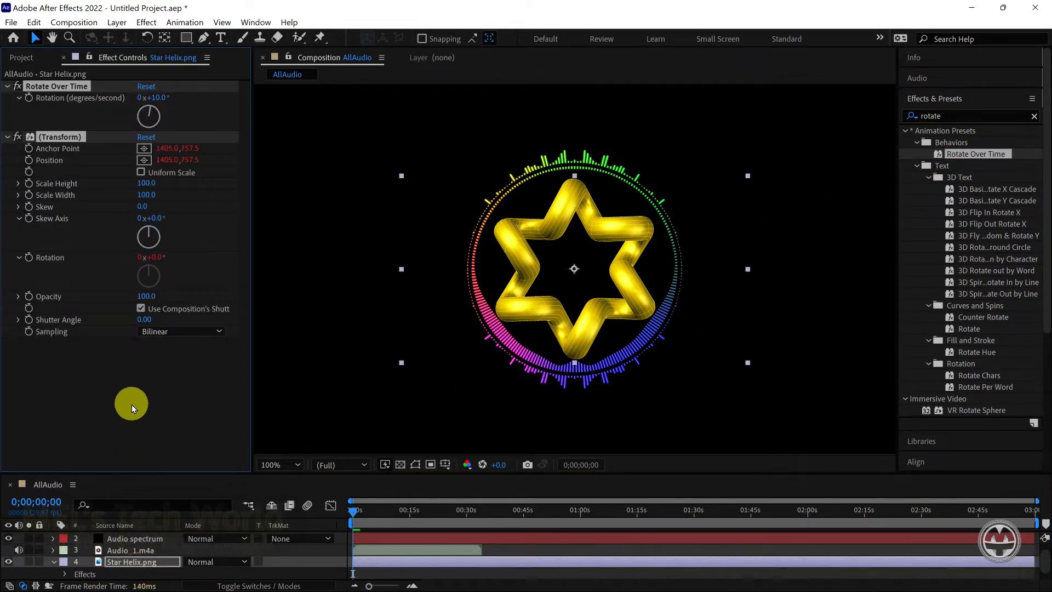
Add the Stylize Glow effect to the Star Helix layer below its Transform effect.
left_click_drag(945, 115, 918, 117)
type("glow")
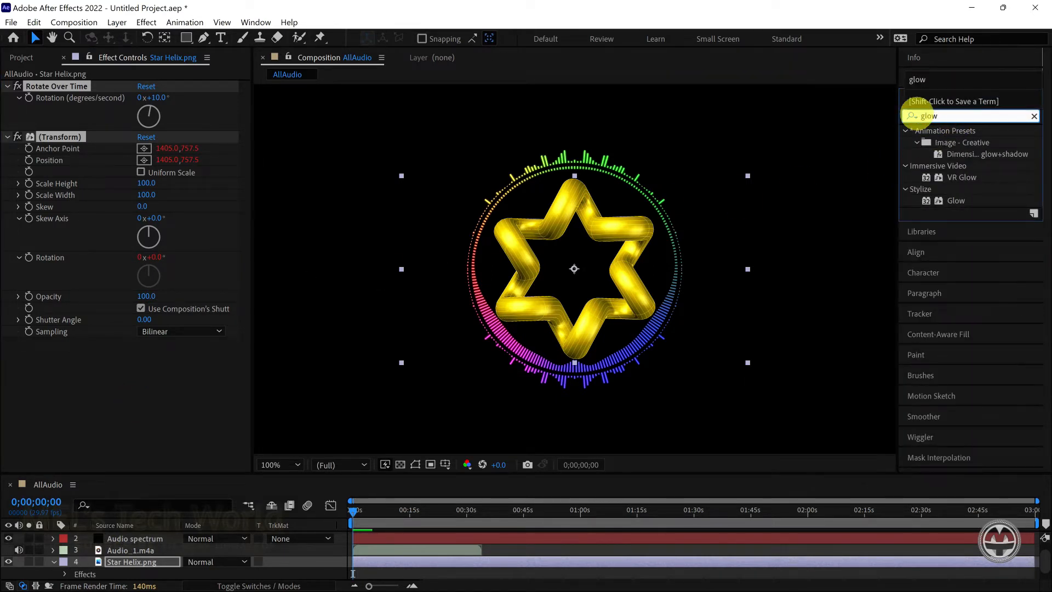
left_click(963, 201)
left_click_drag(963, 202, 100, 349)
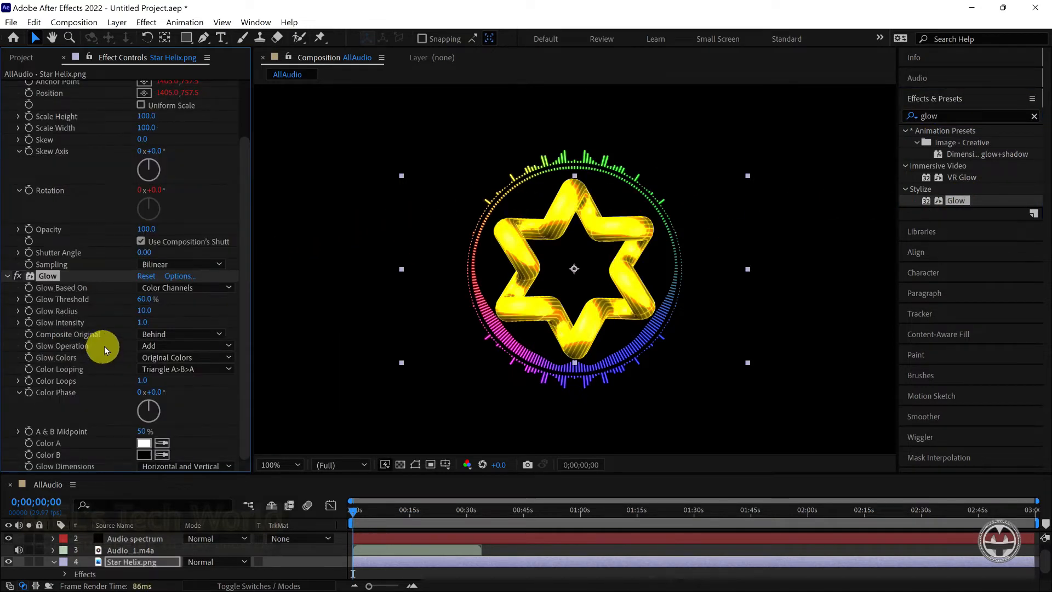
Set the star's Glow Threshold to 50% and its Glow Radius to 200.
left_click(148, 300)
type("50")
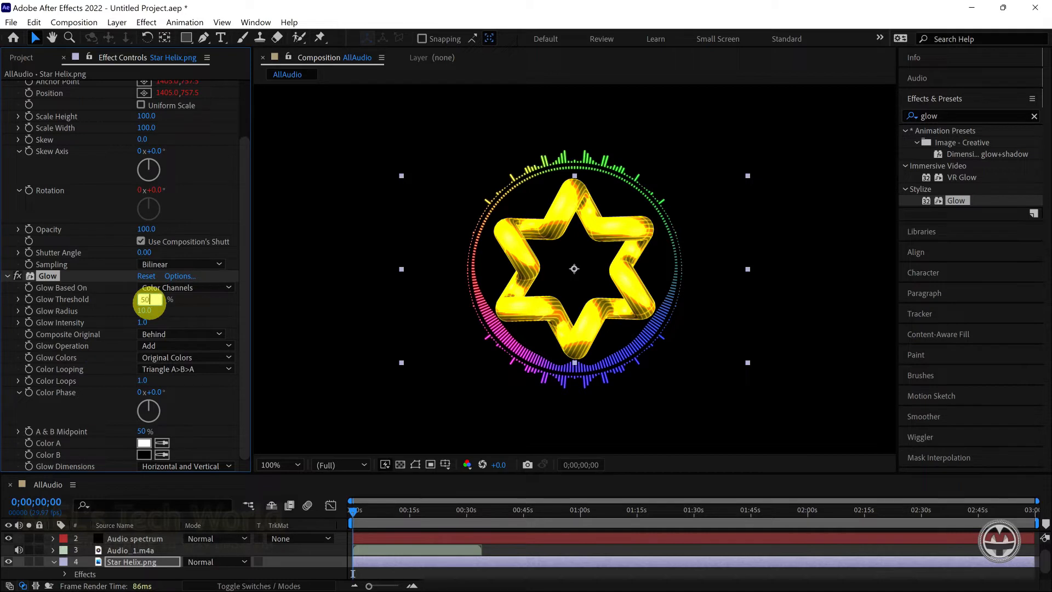
left_click(150, 311)
type("200")
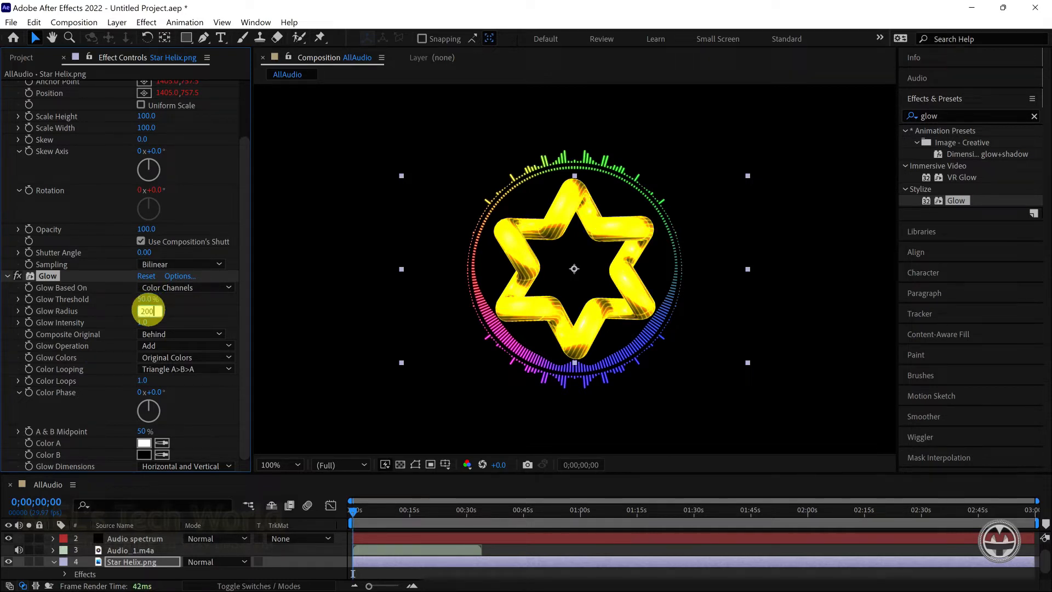
left_click(148, 320)
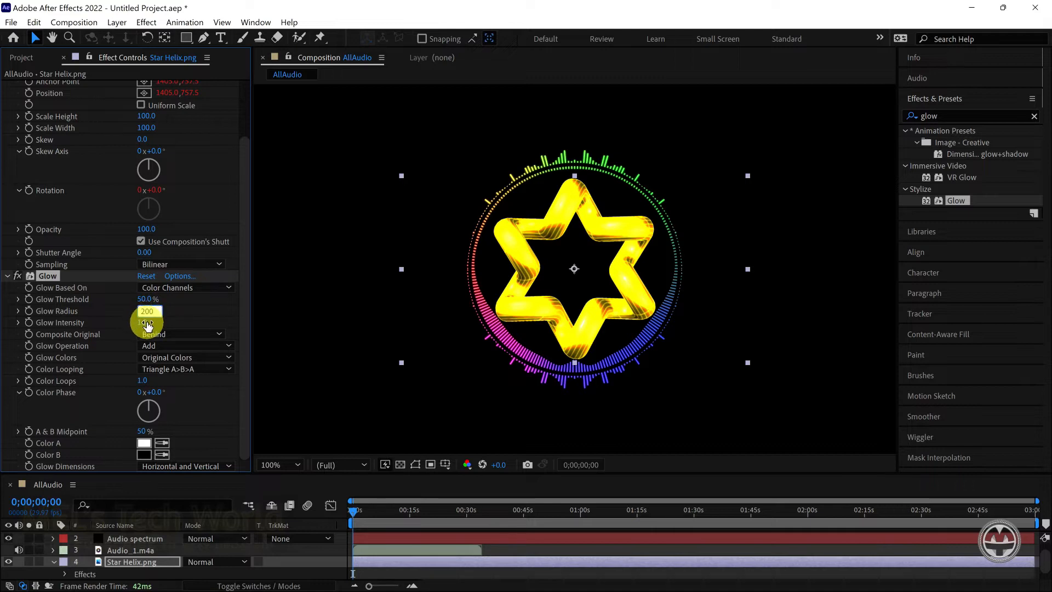
Set the star's Glow to Composite Original None and Glow Operation Luminosity, and move it above Rotate Over Time.
left_click(201, 338)
left_click(190, 372)
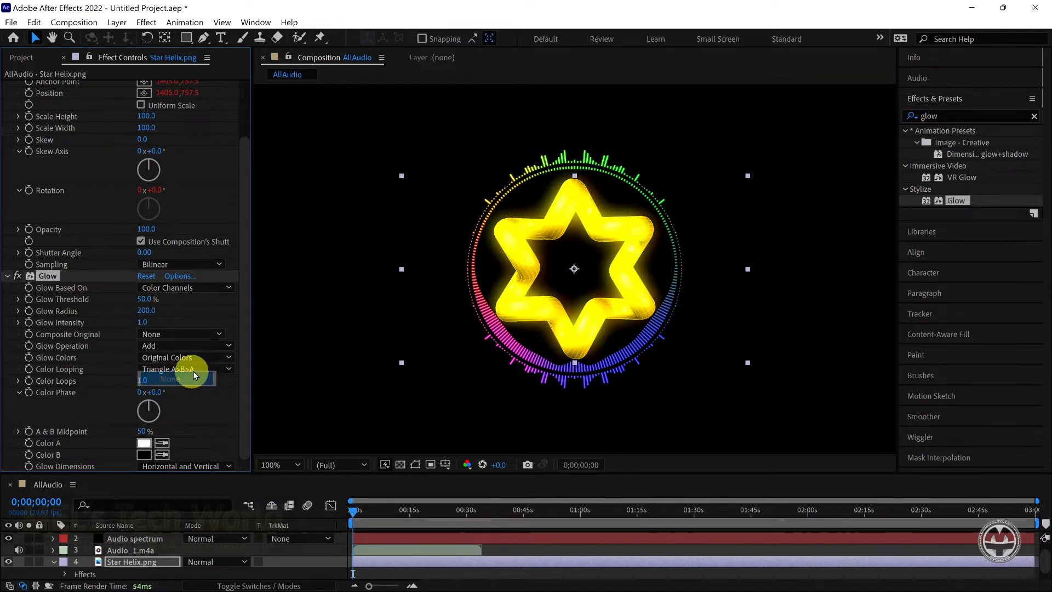
left_click(223, 347)
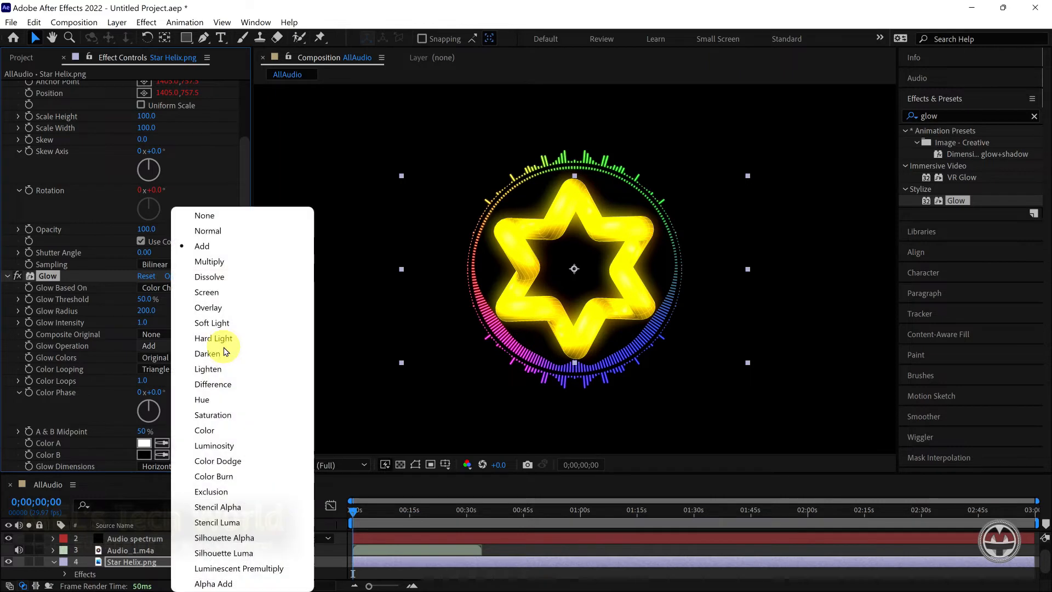
left_click(215, 446)
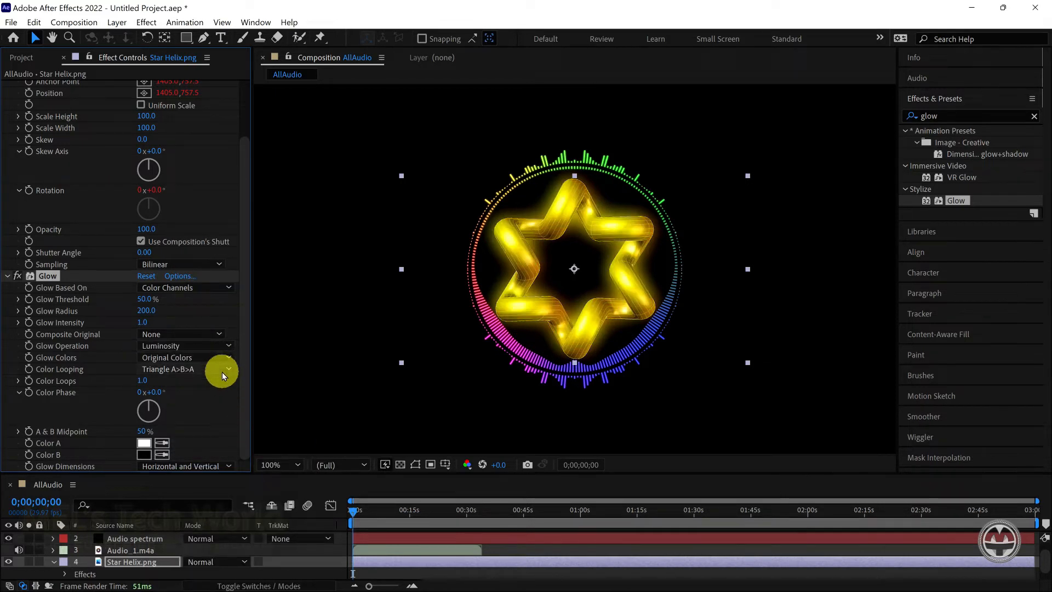
left_click_drag(101, 277, 109, 85)
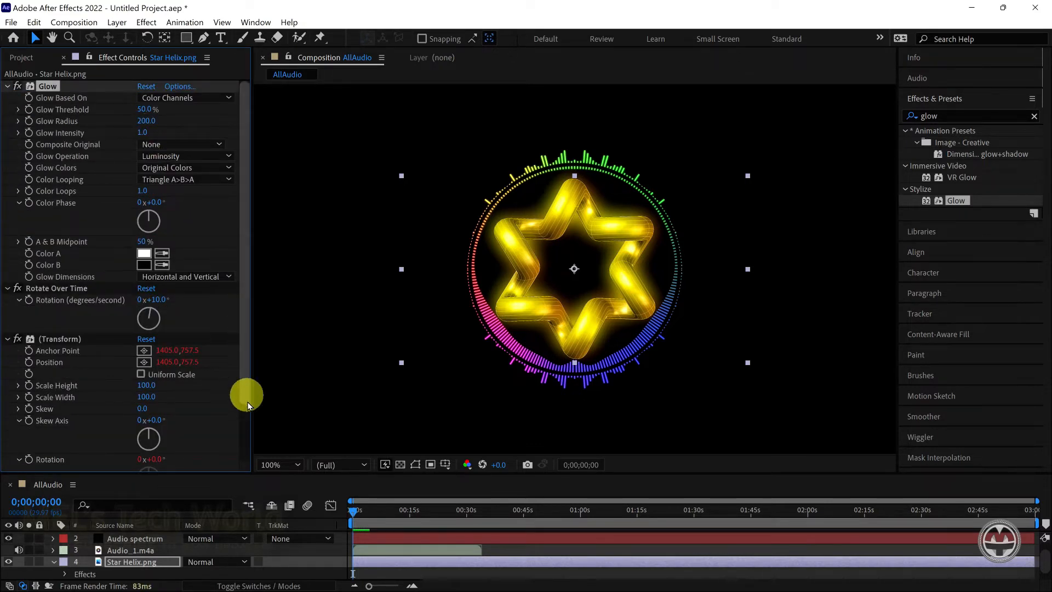
Enlarge the timeline area, collapse the Star Helix layer's properties, and duplicate that layer.
left_click_drag(263, 474, 270, 416)
left_click(53, 515)
key("F3")
left_click(107, 517)
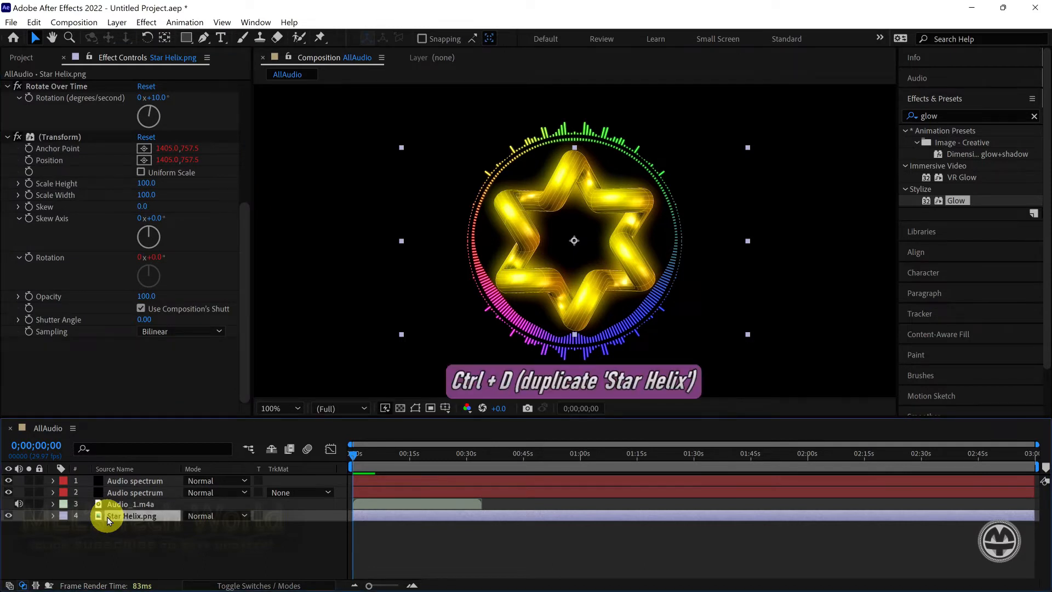
key("ctrl+d")
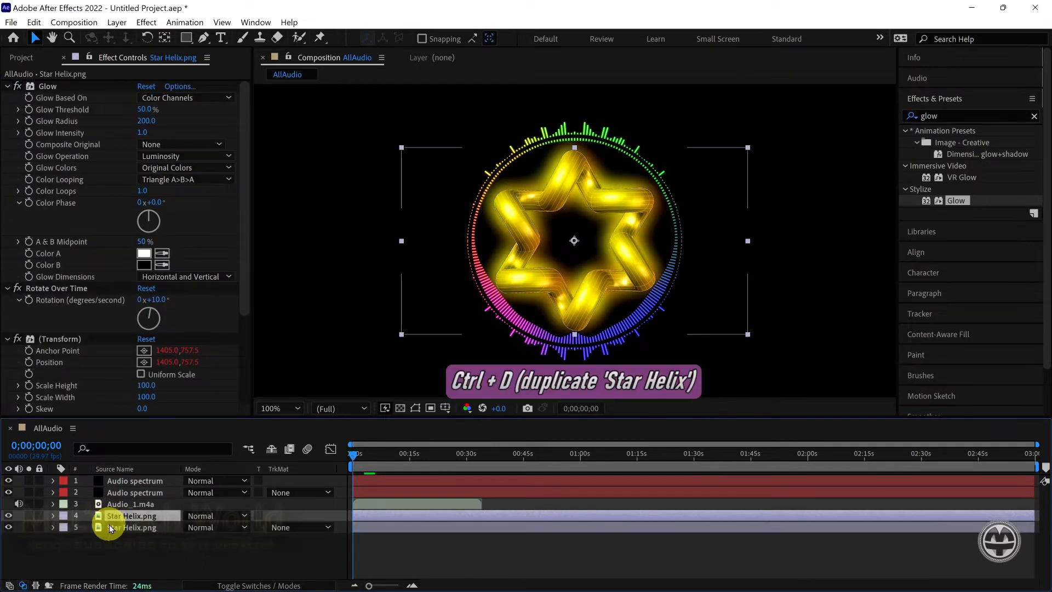
Add the Advanced Lightning effect to the lower Star Helix copy and set its Lightning Type to Anywhere.
left_click(110, 526)
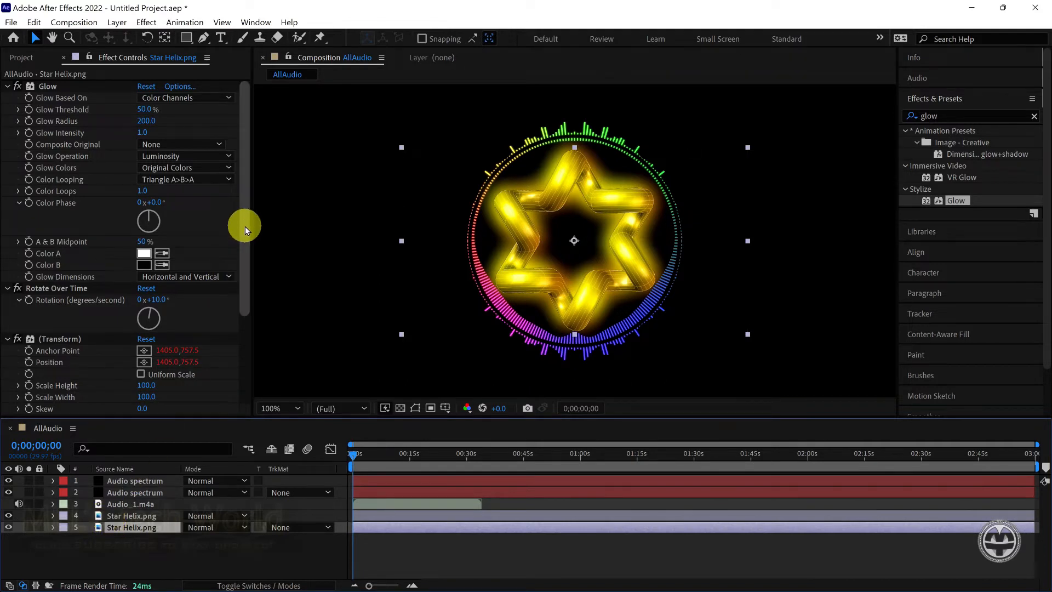
left_click(926, 116)
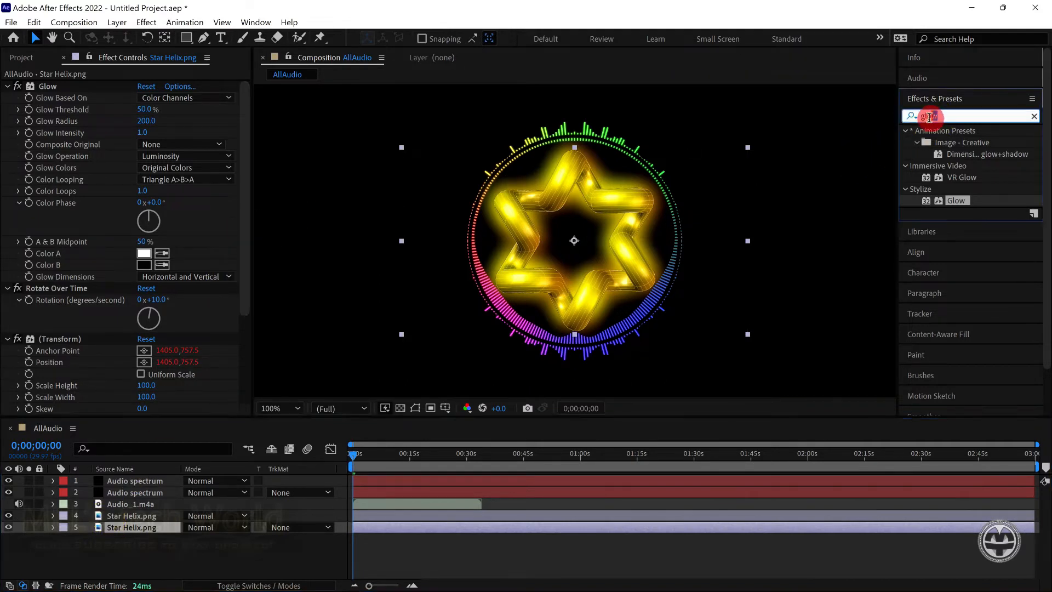
key("BackSpace")
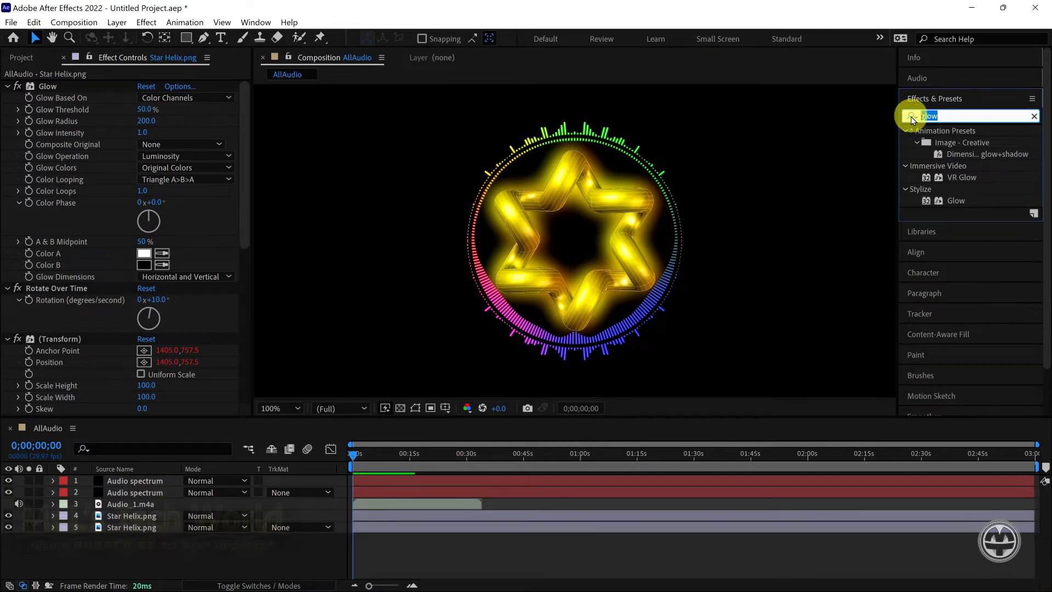
left_click(913, 118)
type("lightning")
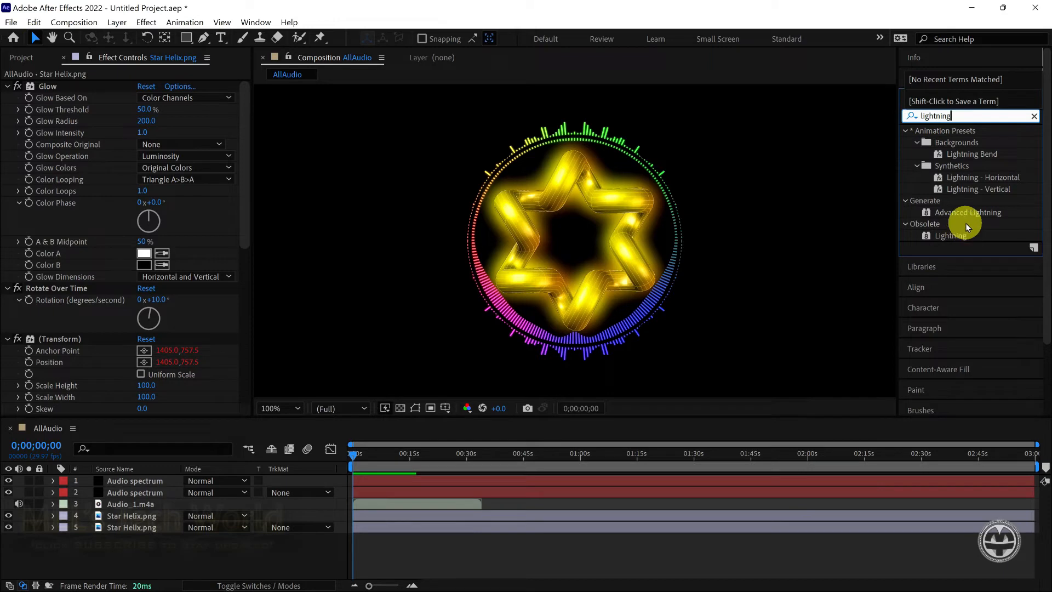
left_click_drag(967, 213, 134, 524)
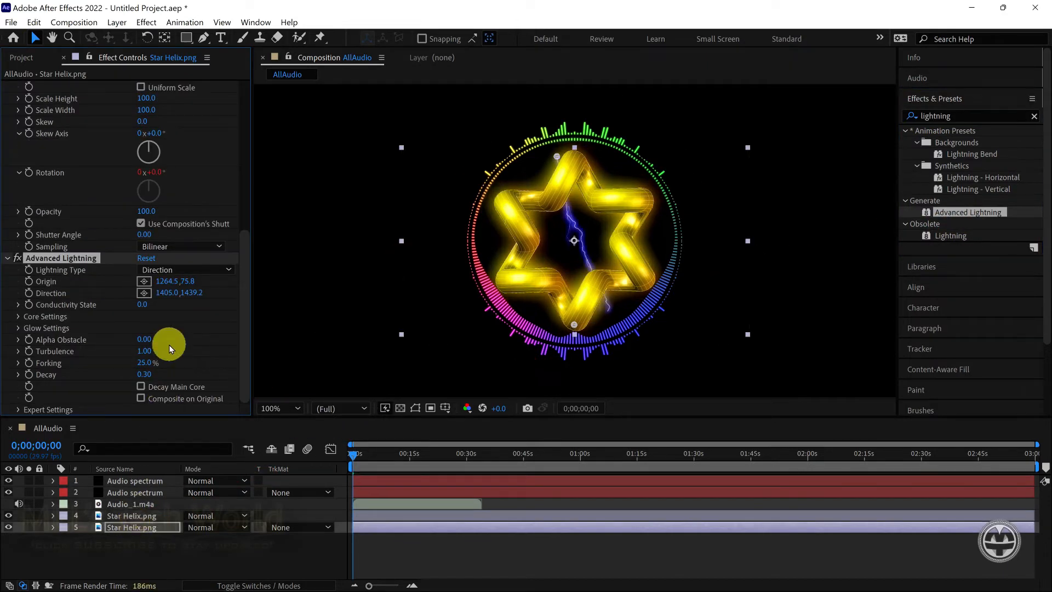
left_click(222, 269)
left_click(212, 362)
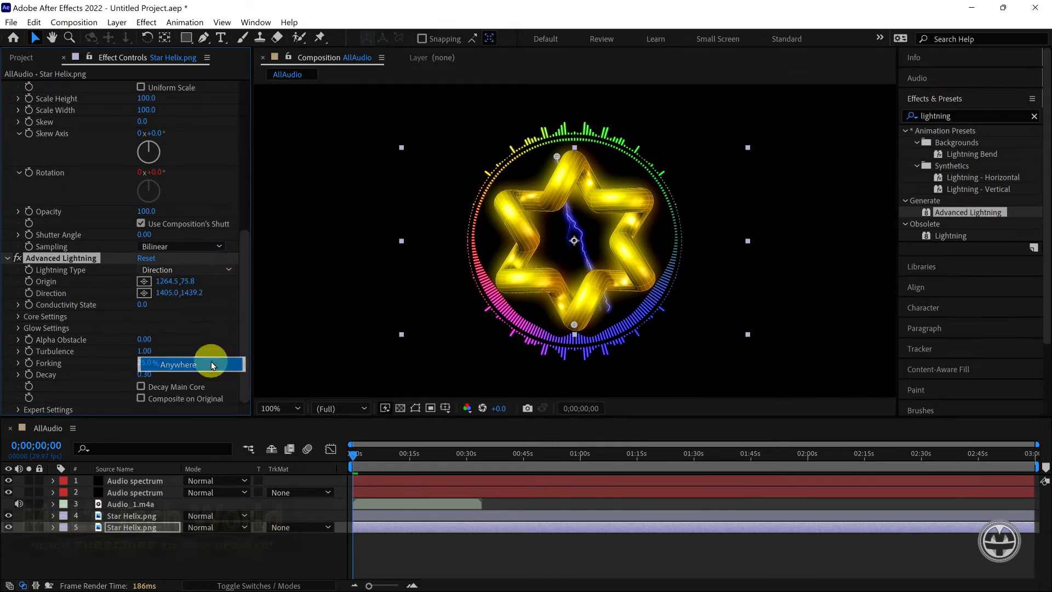
Set the Advanced Lightning Conductivity State to 1.5, expand its Core and Glow settings, and enable Decay Main Core.
left_click(18, 305)
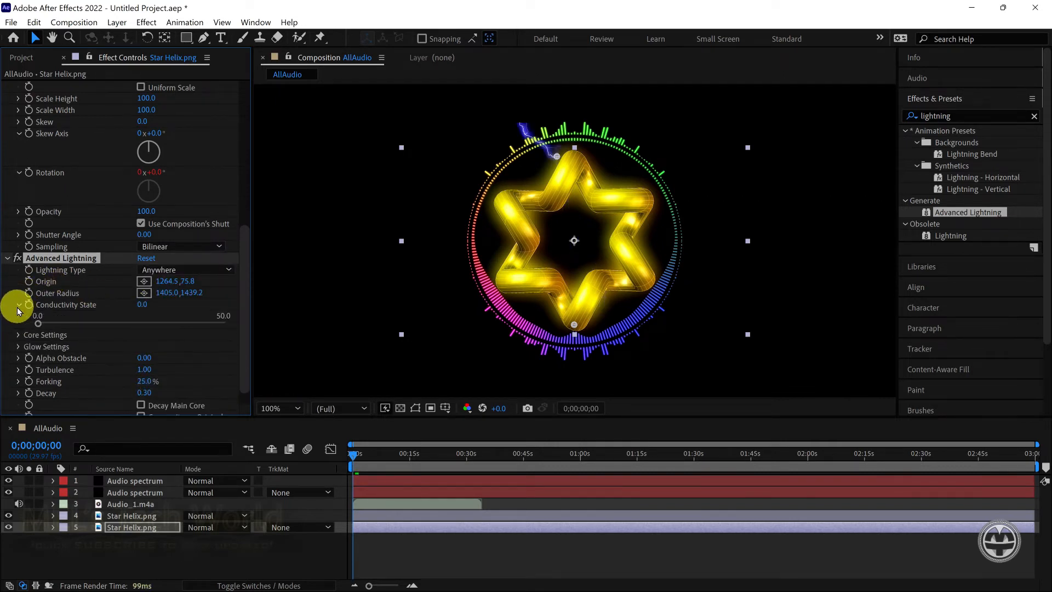
left_click(140, 306)
type("1.5")
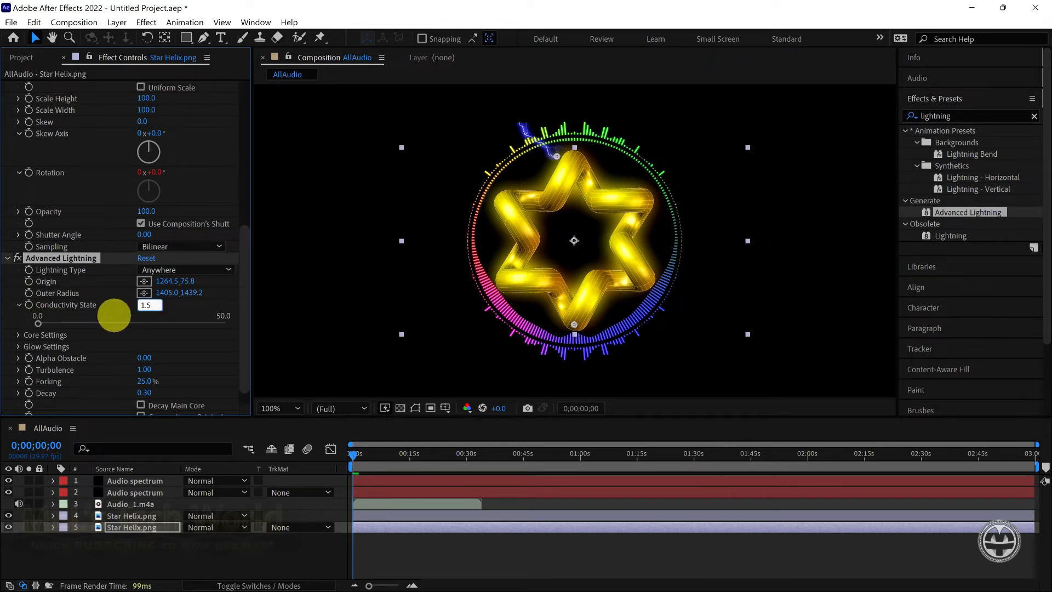
left_click(20, 335)
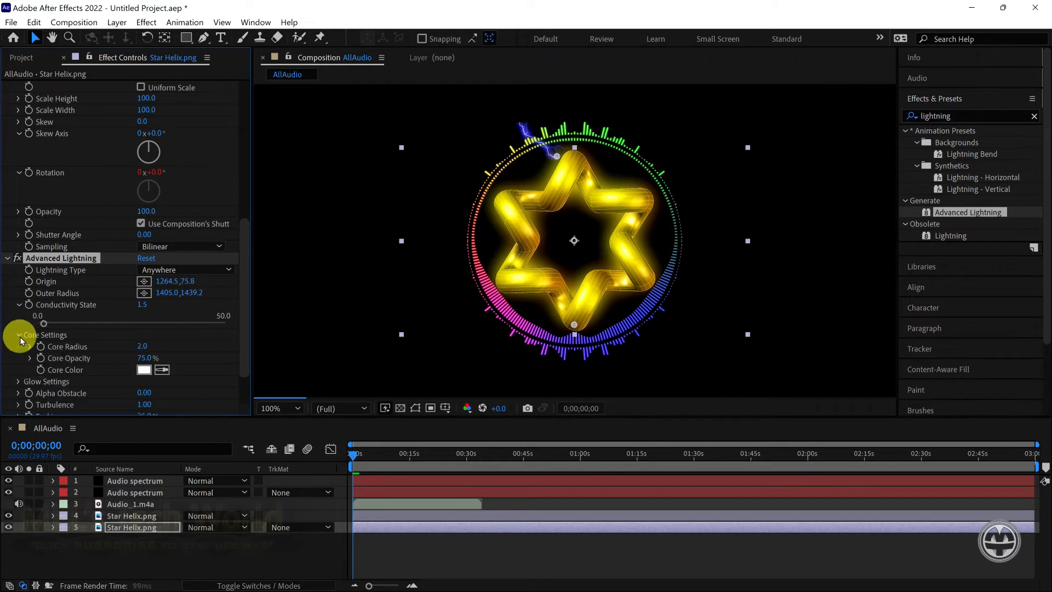
left_click(21, 379)
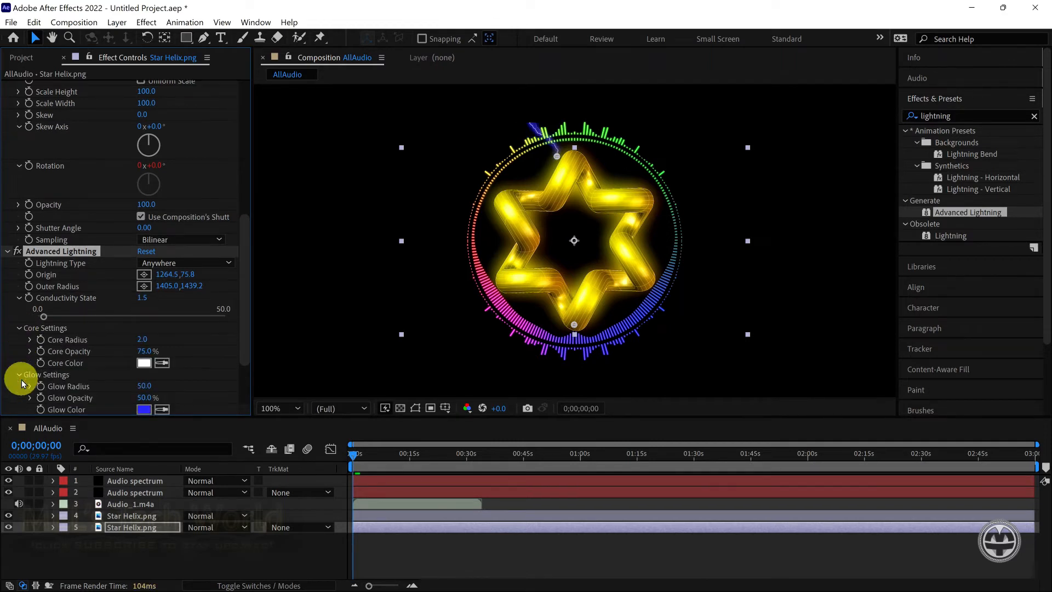
scroll(21, 379, "down", 5)
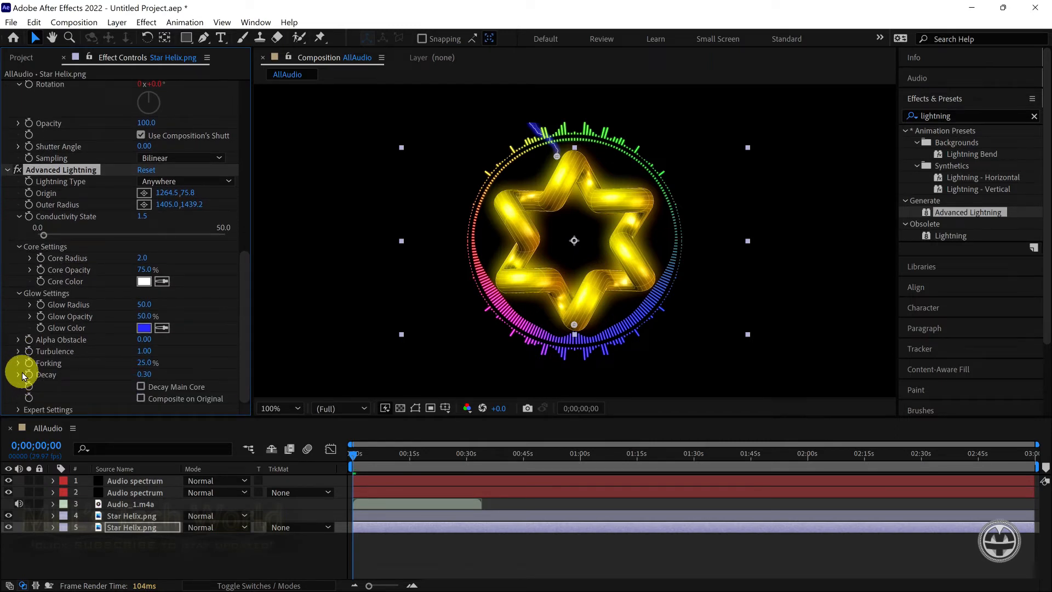
left_click(141, 387)
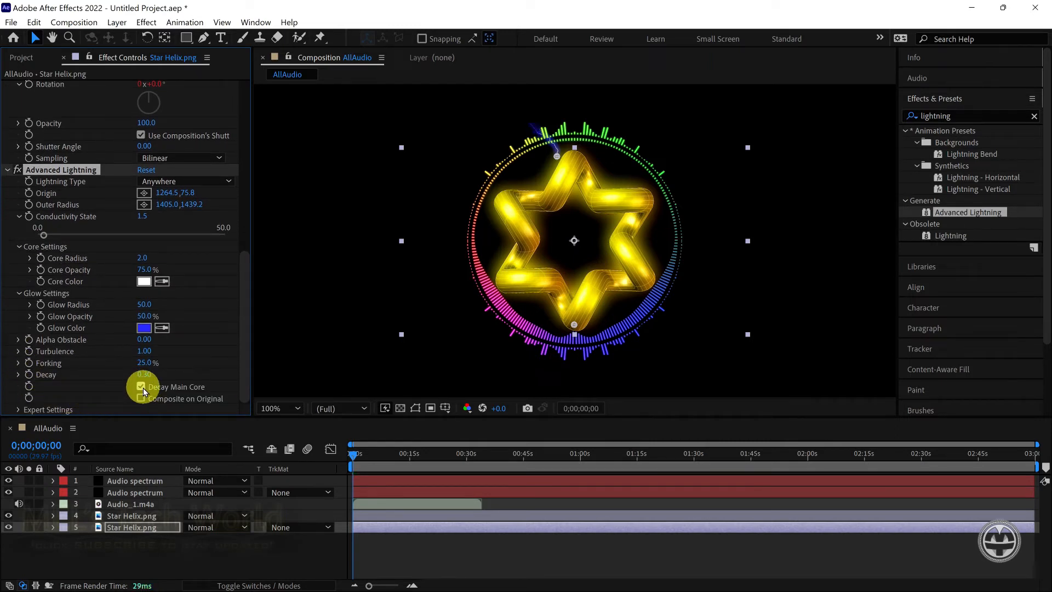
Move the lightning's Origin to the star's centre and its Outer Radius point to about 1216, 1108, and set Fractal Type to Spline.
left_click_drag(557, 159, 574, 241)
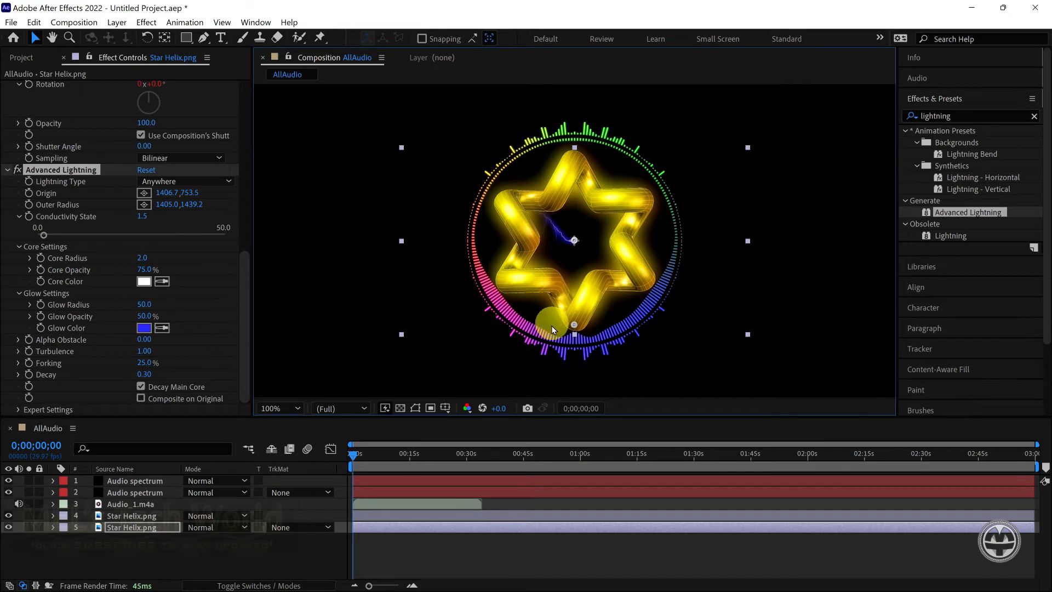
left_click_drag(567, 317, 551, 283)
left_click(18, 410)
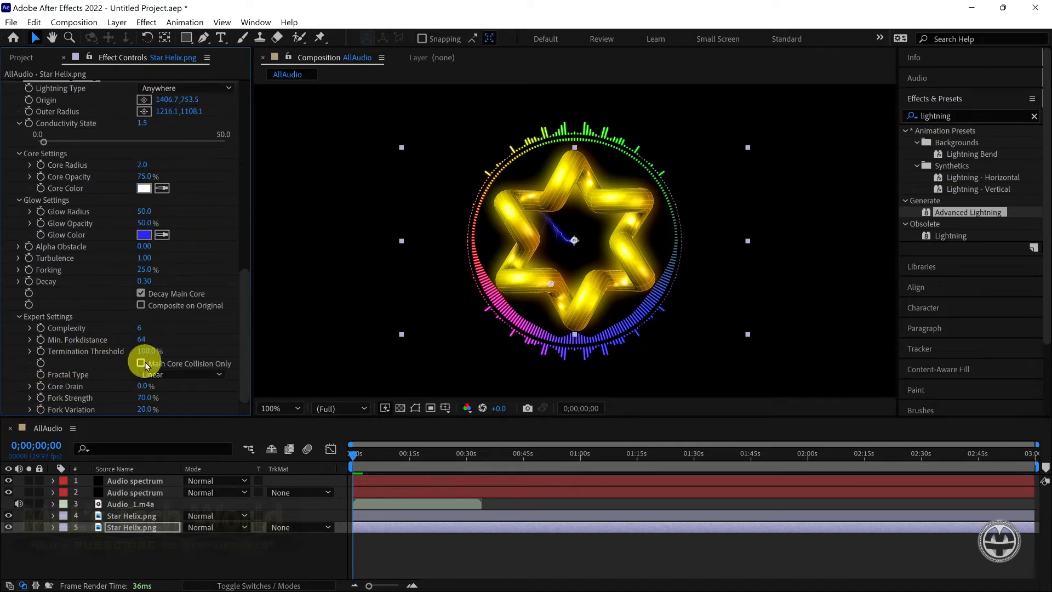
left_click(192, 378)
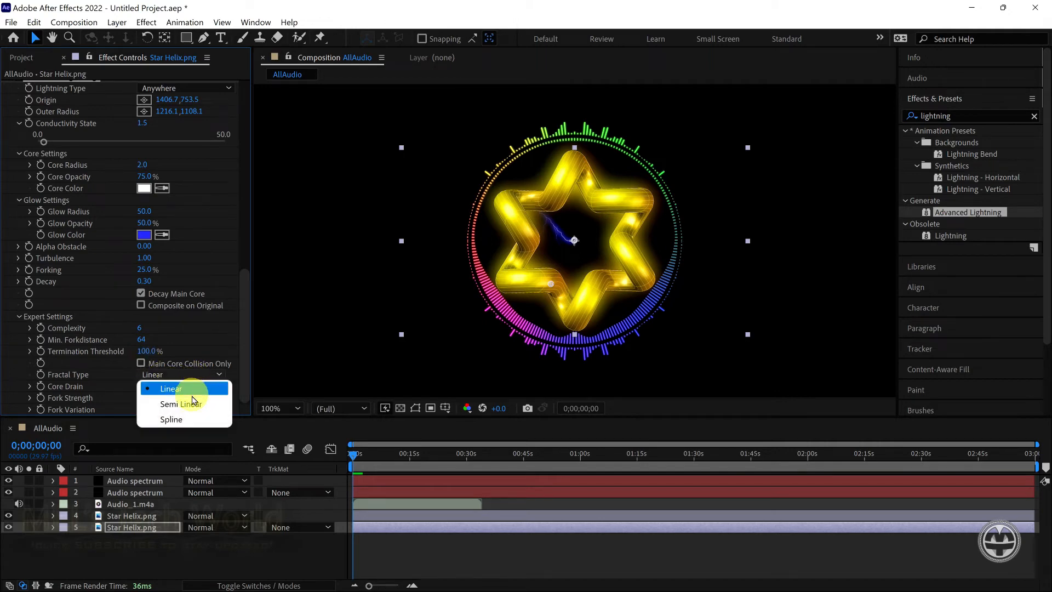
left_click(187, 418)
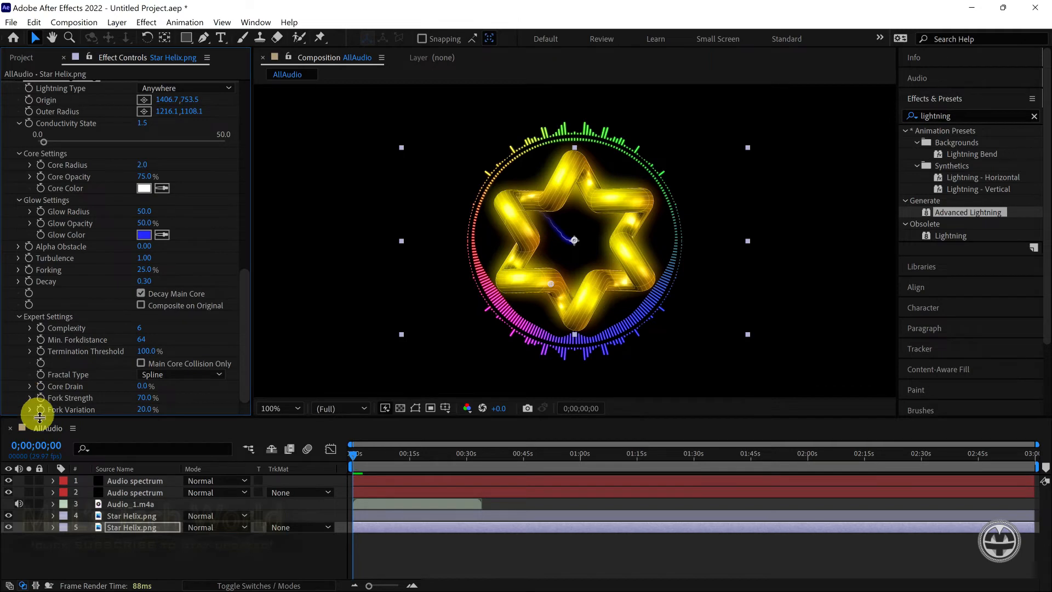
Duplicate the lightning Star Helix layer and add the CC Particle Systems II effect to the lowest copy.
left_click(123, 528)
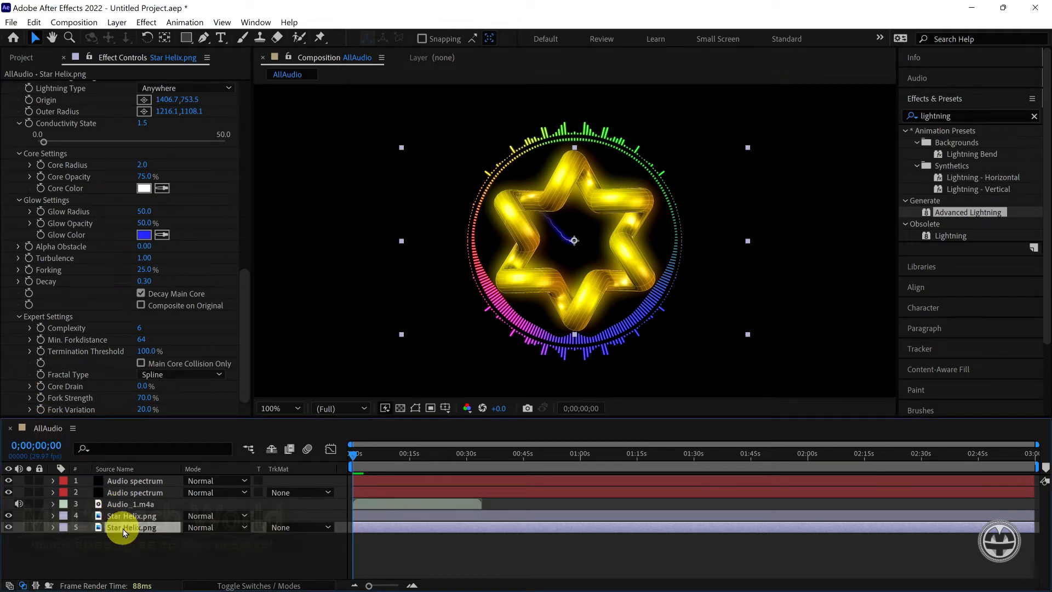
key("ctrl+d")
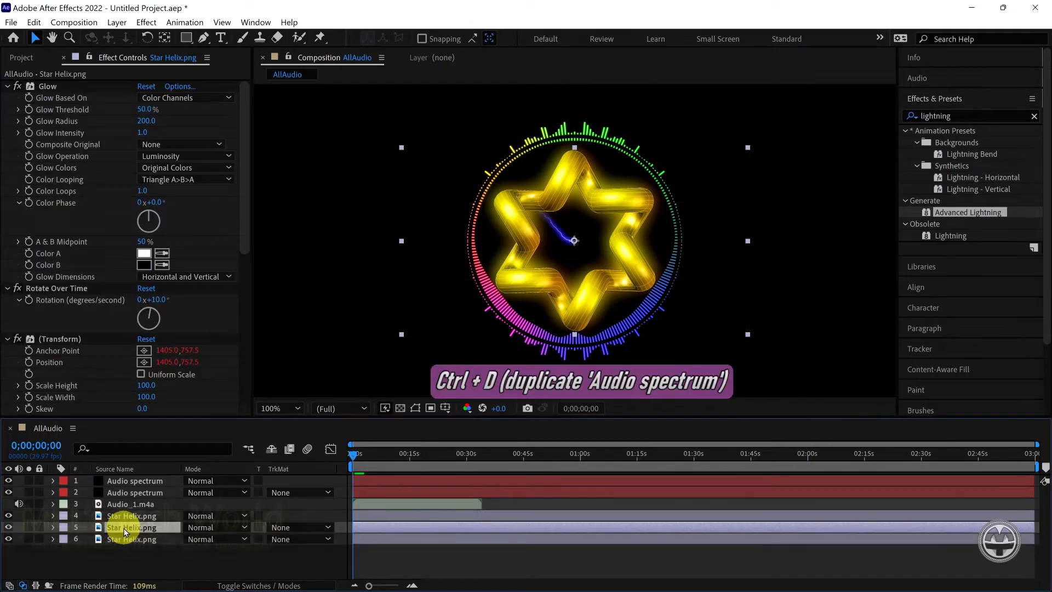
left_click(123, 537)
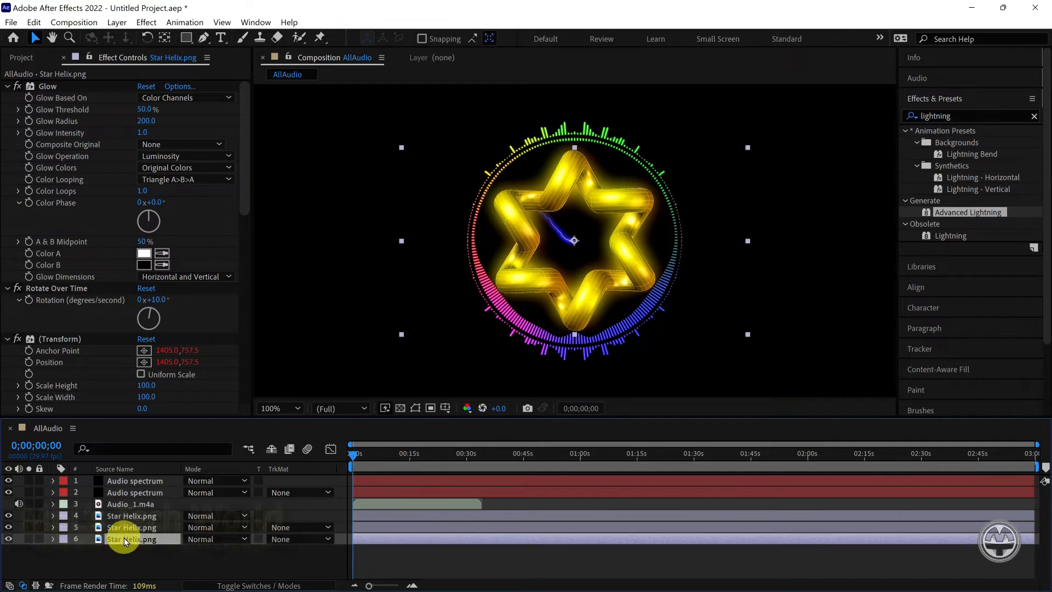
left_click(945, 115)
double_click(921, 117)
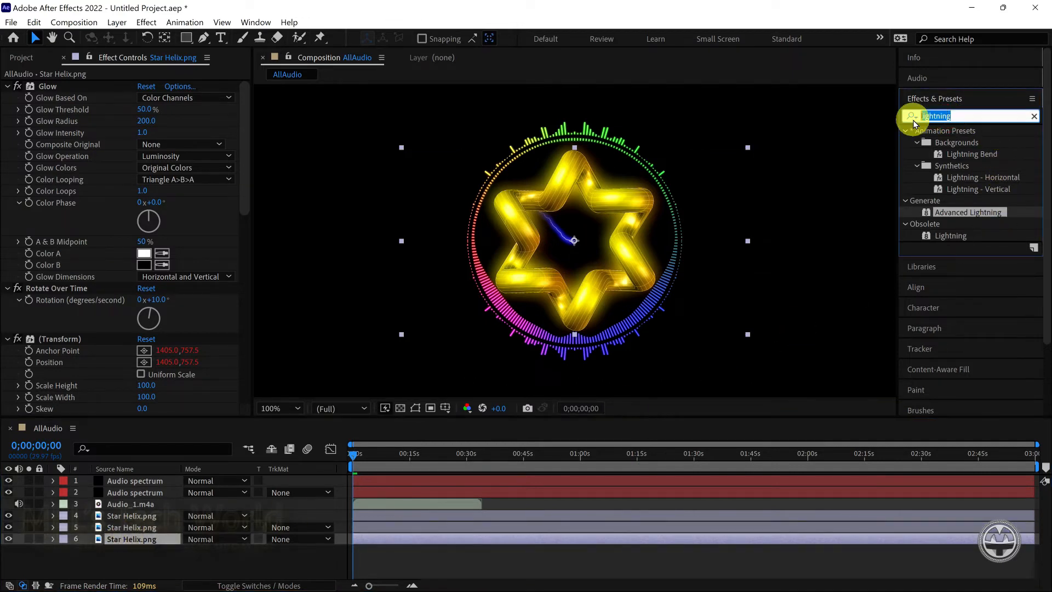
type("particle")
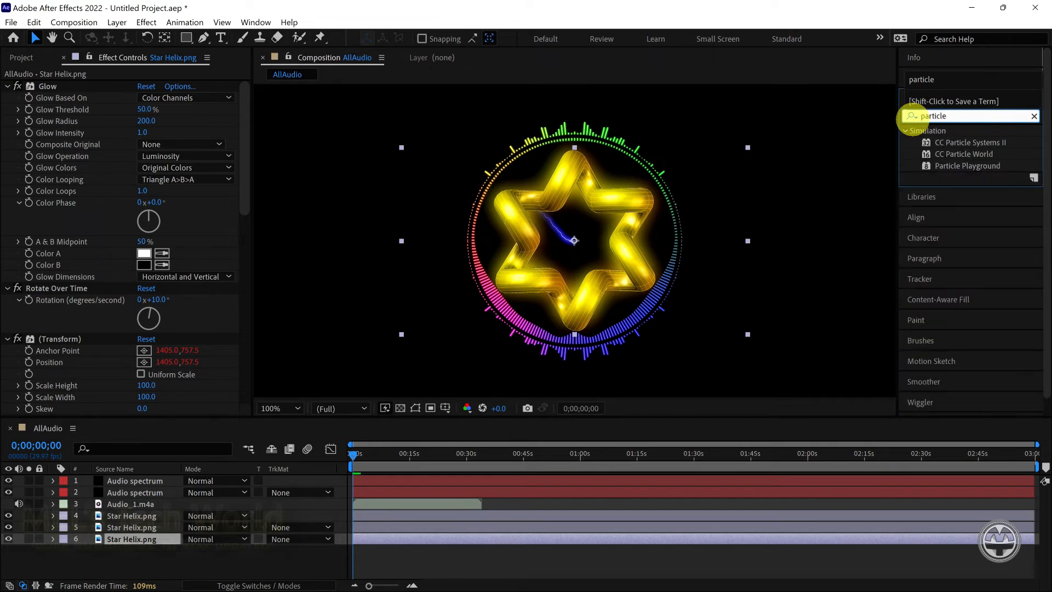
left_click_drag(969, 143, 130, 540)
left_click_drag(130, 540, 130, 539)
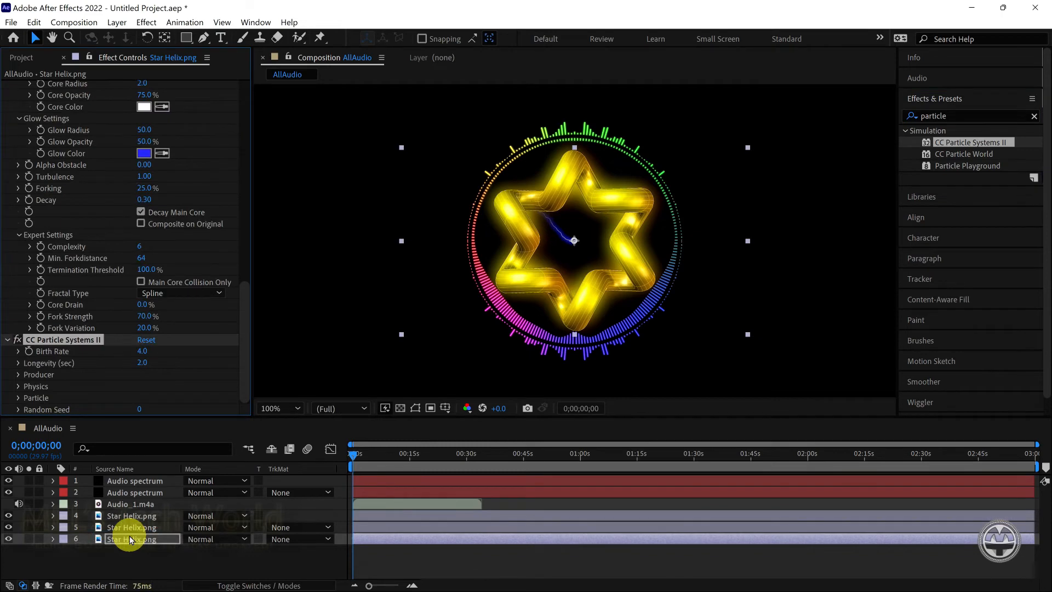
Set the particle system's Birth Rate to 10 and its Longevity to 10 seconds.
left_click(145, 351)
type("10")
left_click(145, 364)
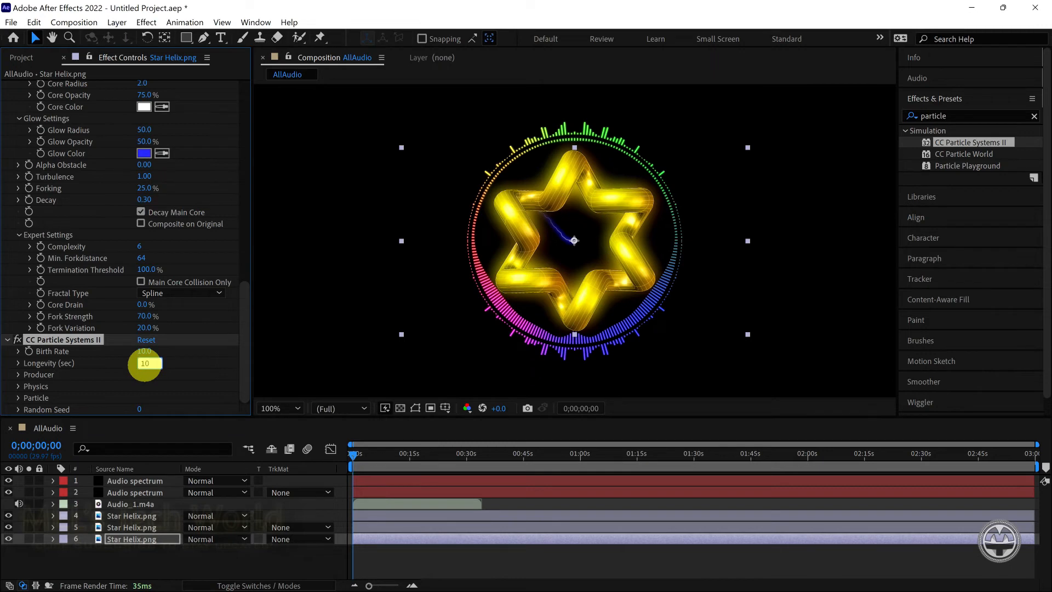
type("10")
Expand the particle system's Producer and Physics settings and set the physics Animation to Twirl.
left_click(18, 375)
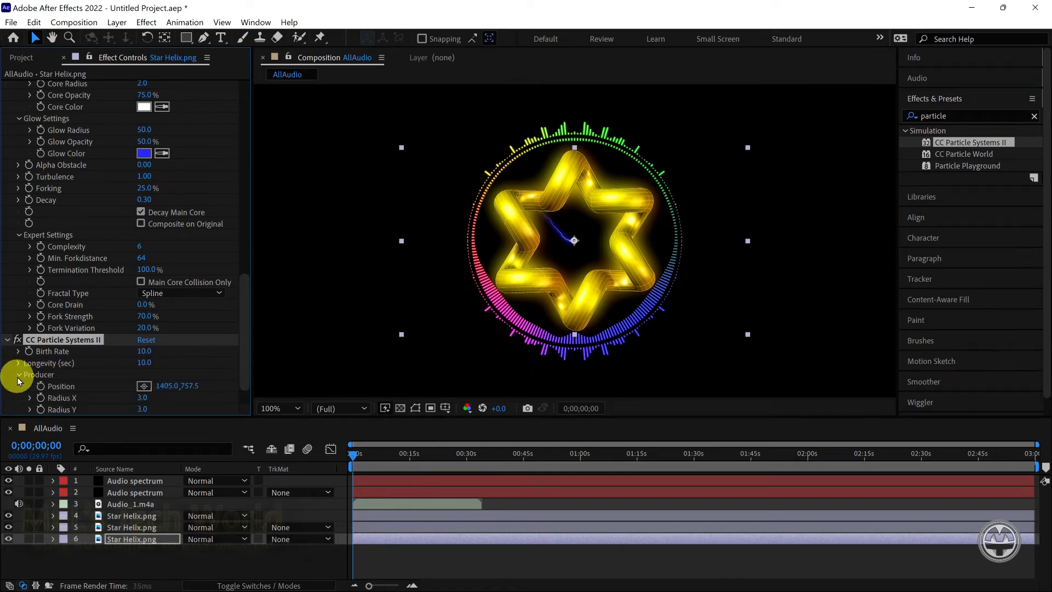
scroll(84, 370, "down", 2)
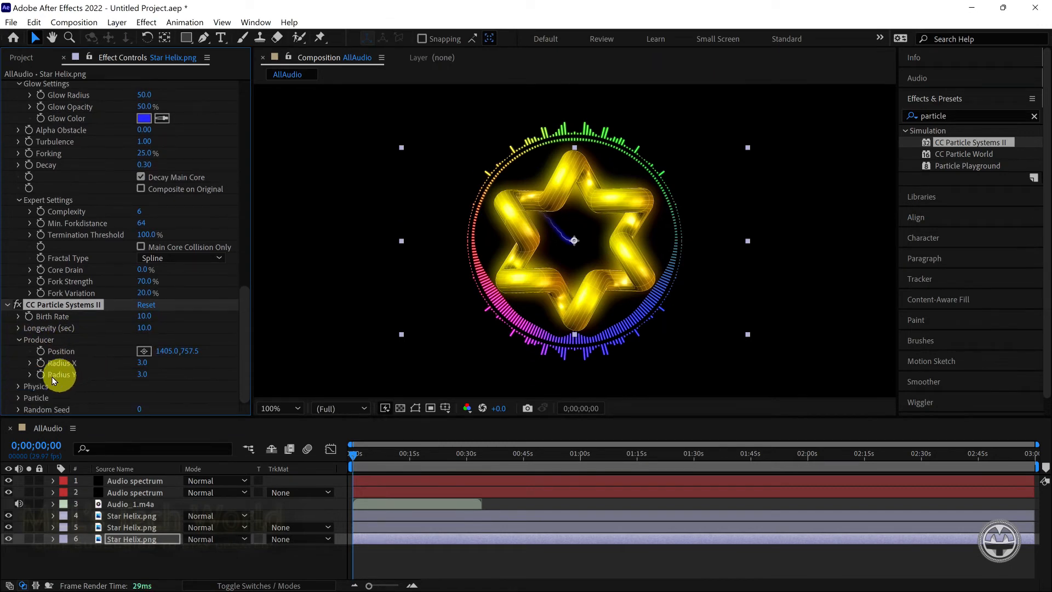
left_click(17, 386)
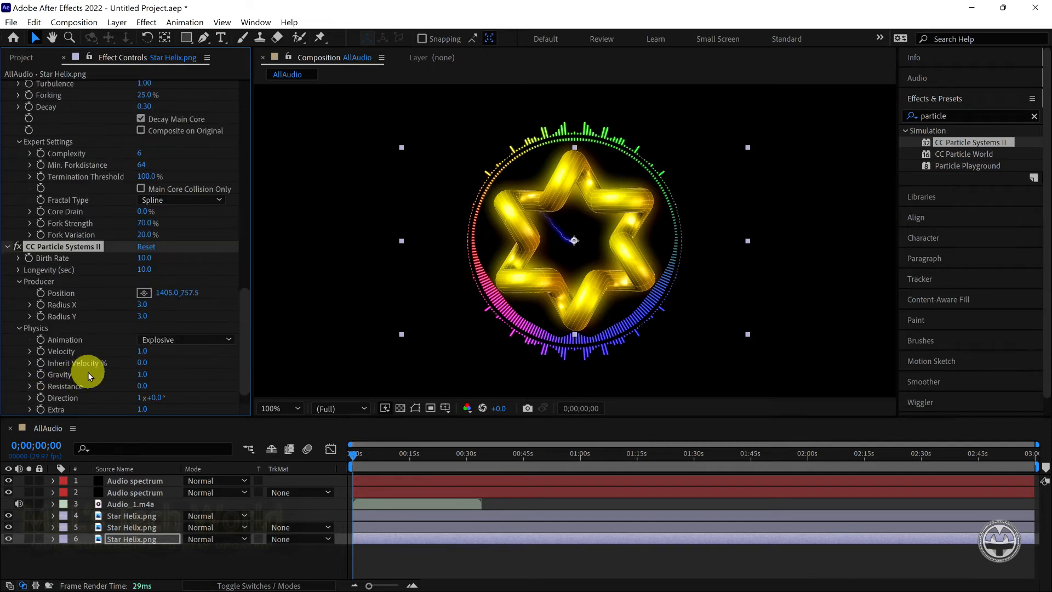
left_click(211, 343)
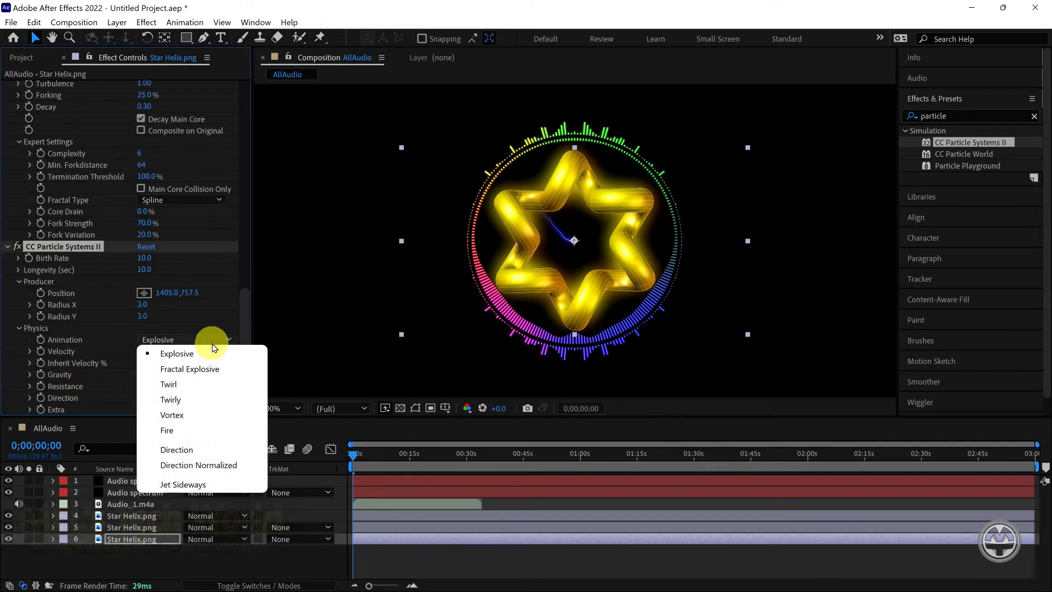
left_click(188, 382)
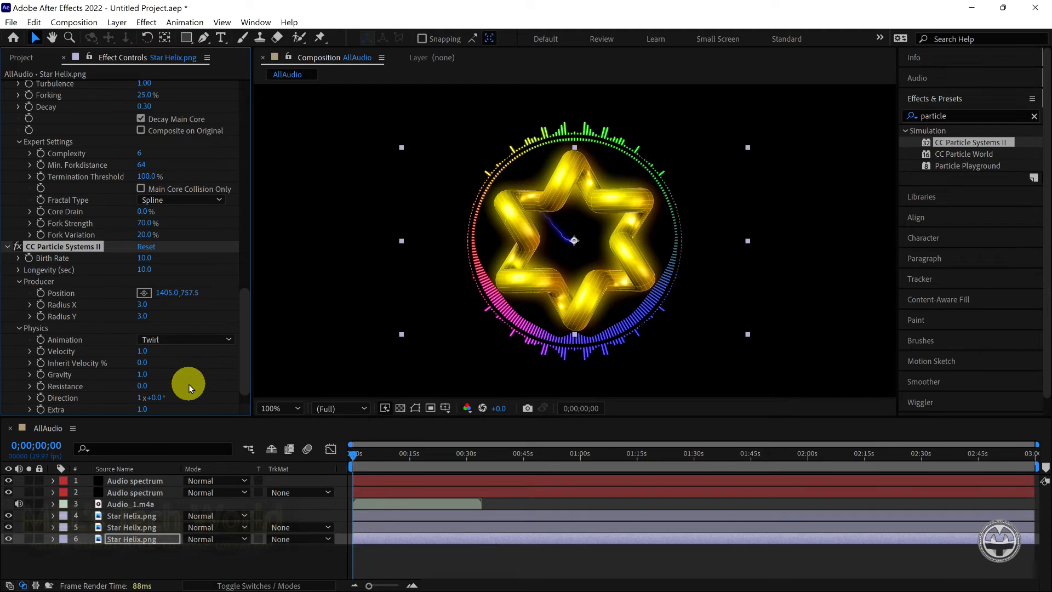
Set the particle physics to Inherit Velocity 0.5%, Gravity 0 and Resistance 40.
left_click(142, 363)
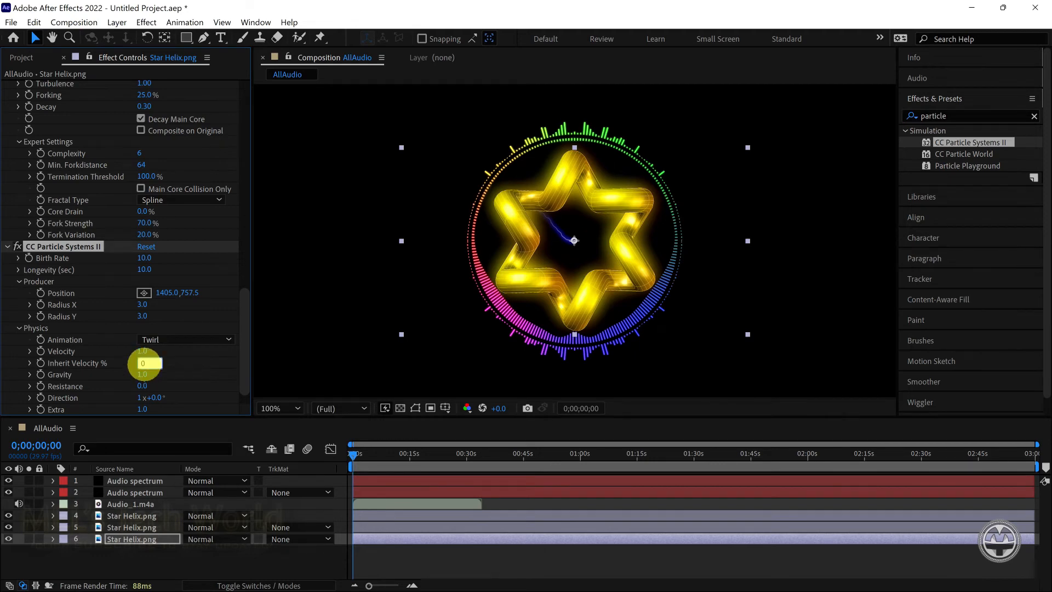
type("0.5")
left_click(145, 374)
type("0")
left_click(145, 386)
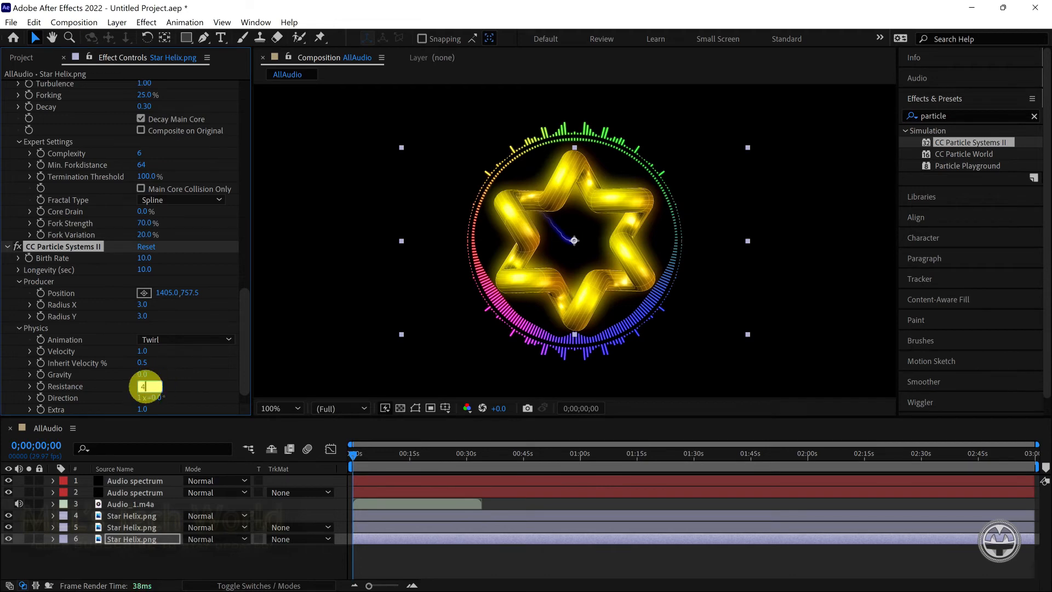
type("40")
left_click(152, 403)
Enable Source Alpha Inheritance in the particle system's Particle settings.
left_click_drag(245, 353, 241, 380)
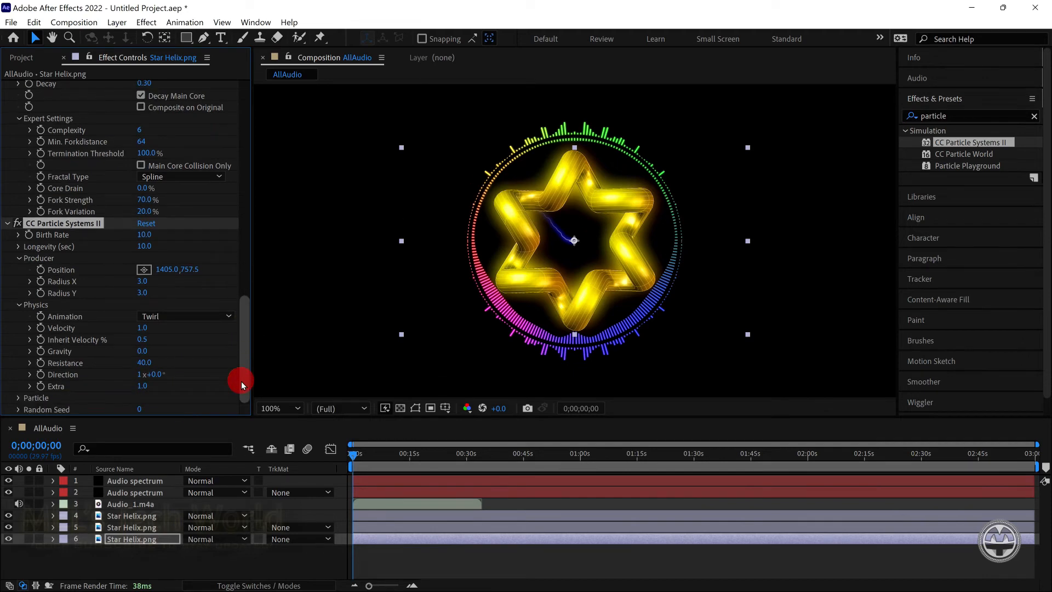
left_click(15, 396)
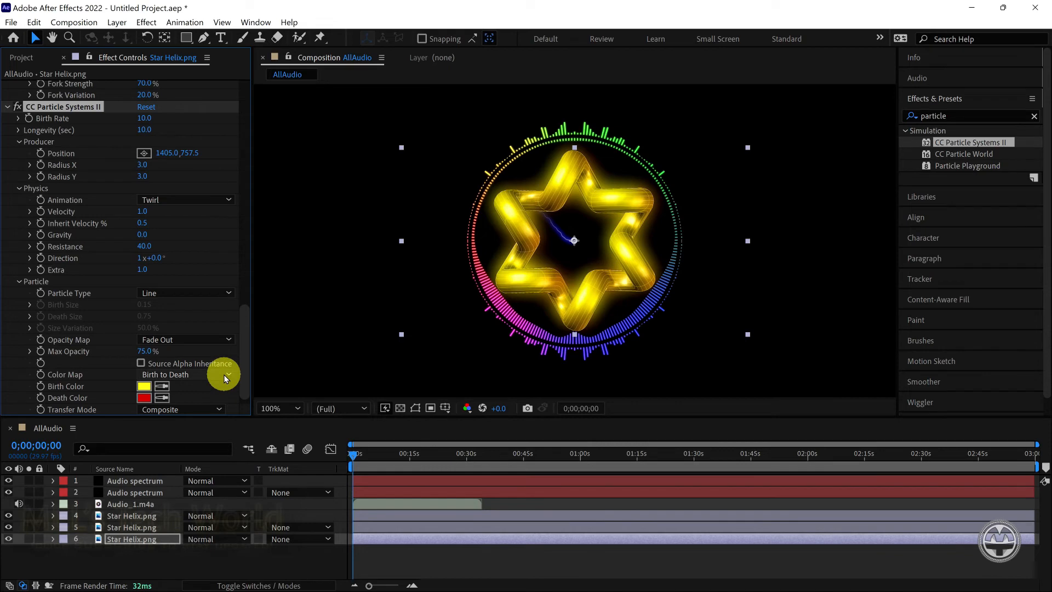
left_click(141, 362)
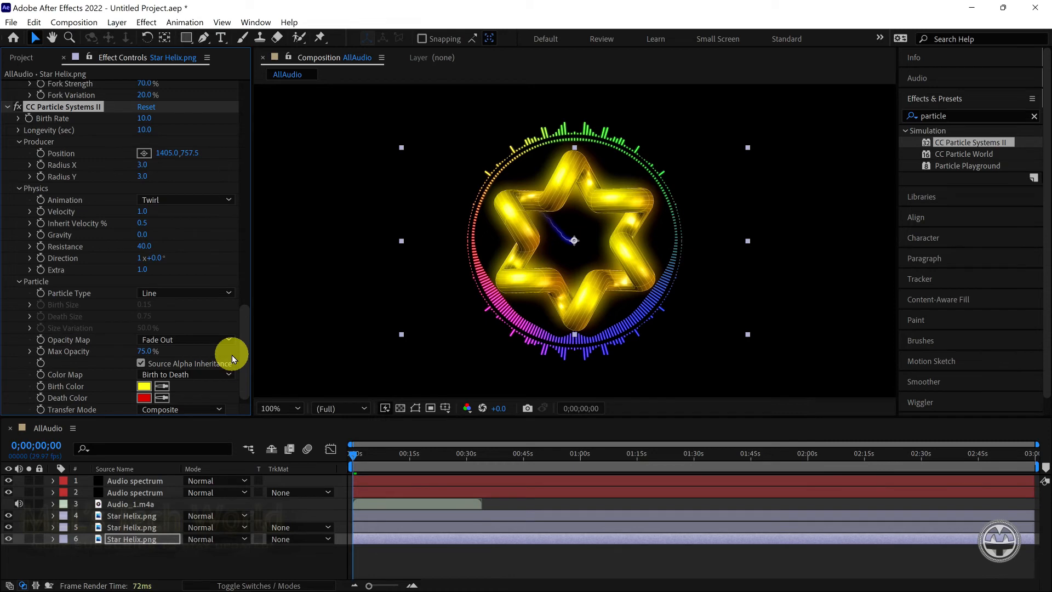
Set the particle system's Random Seed to 2.
left_click_drag(241, 349, 230, 395)
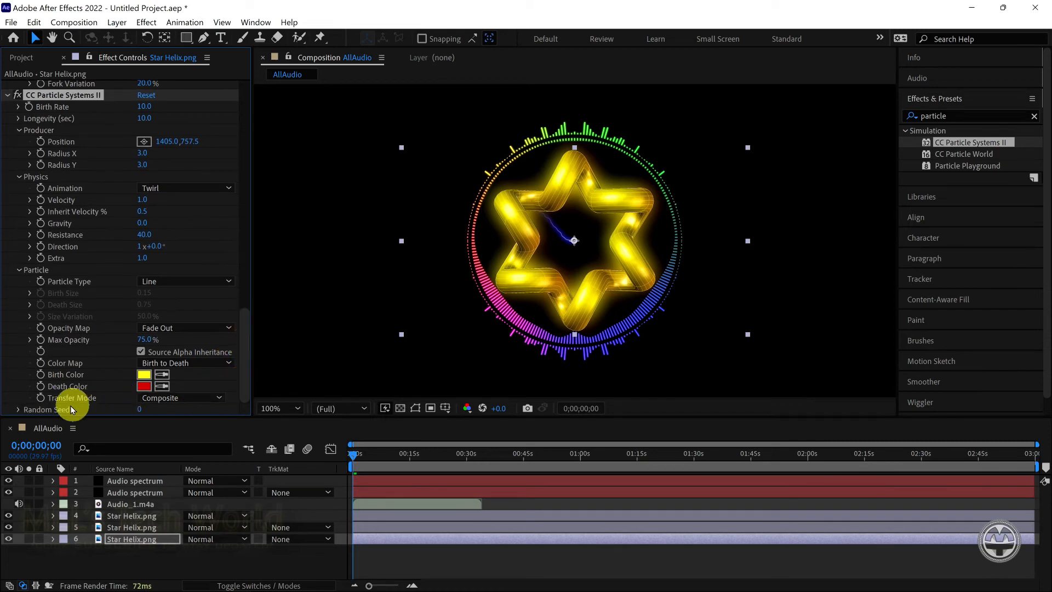
left_click(18, 410)
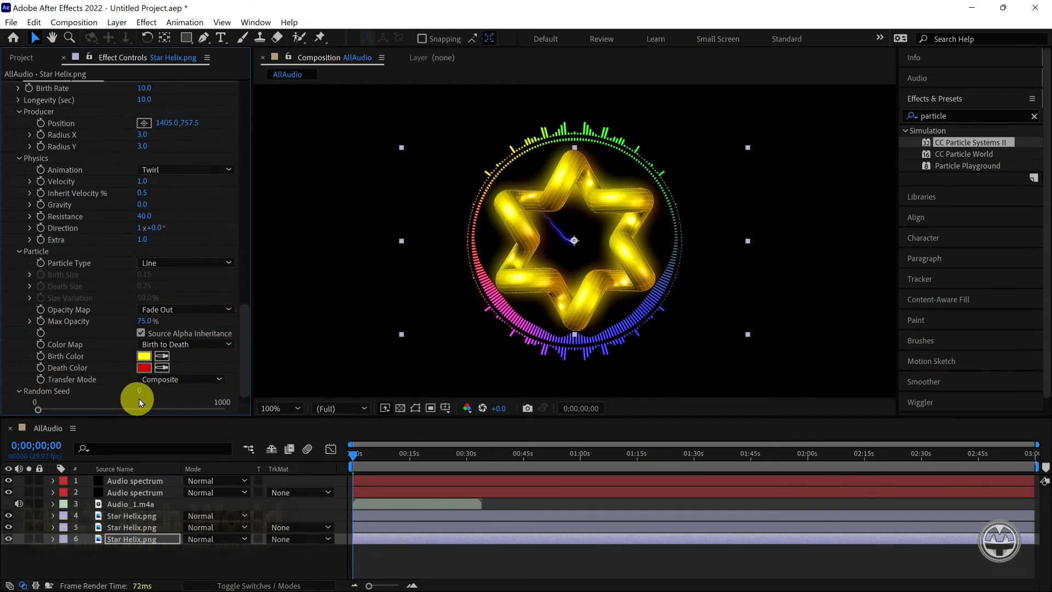
left_click(140, 391)
type("2")
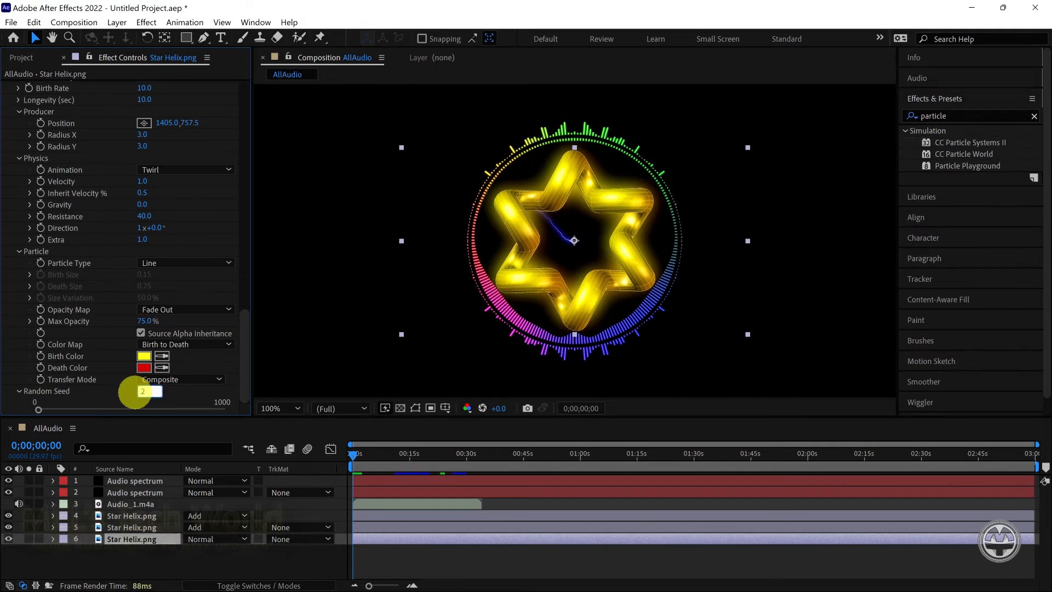
Set the Advanced Lightning Forking to 100% on the lowest Star Helix layer.
scroll(186, 263, "up", 5)
scroll(199, 234, "up", 7)
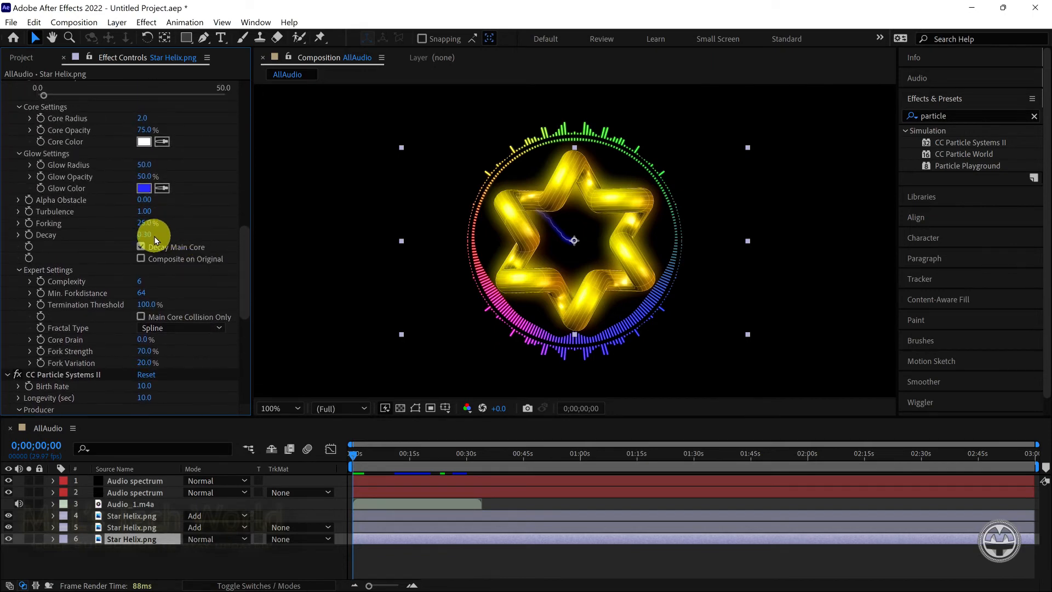
left_click(147, 223)
type("100")
key("Return")
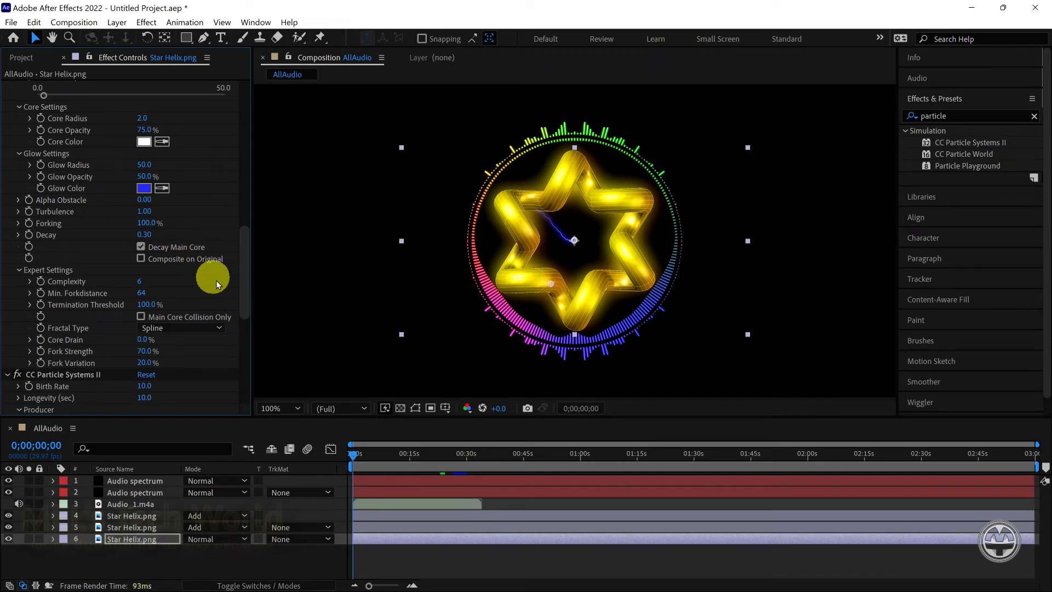
Play the current preview of the AllAudio composition to examine the animated visualizer.
right_click(395, 557)
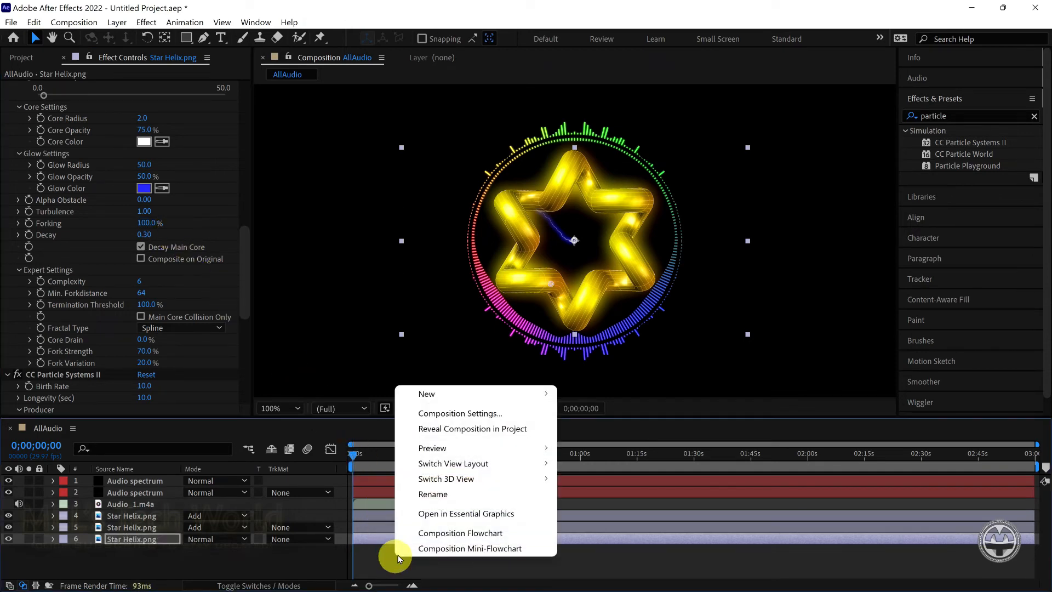
mouse_move(490, 454)
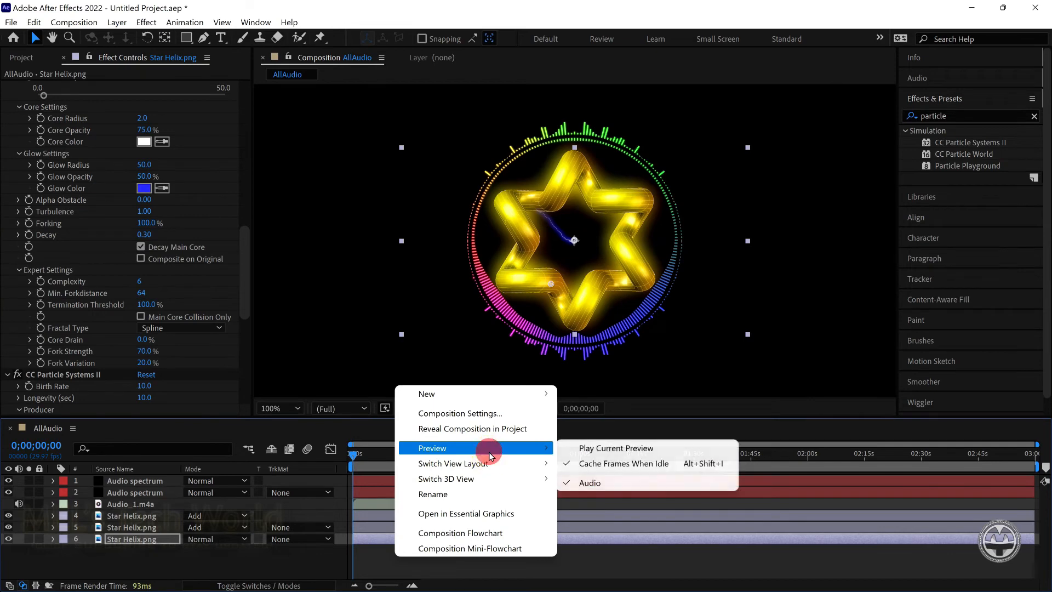
left_click(573, 444)
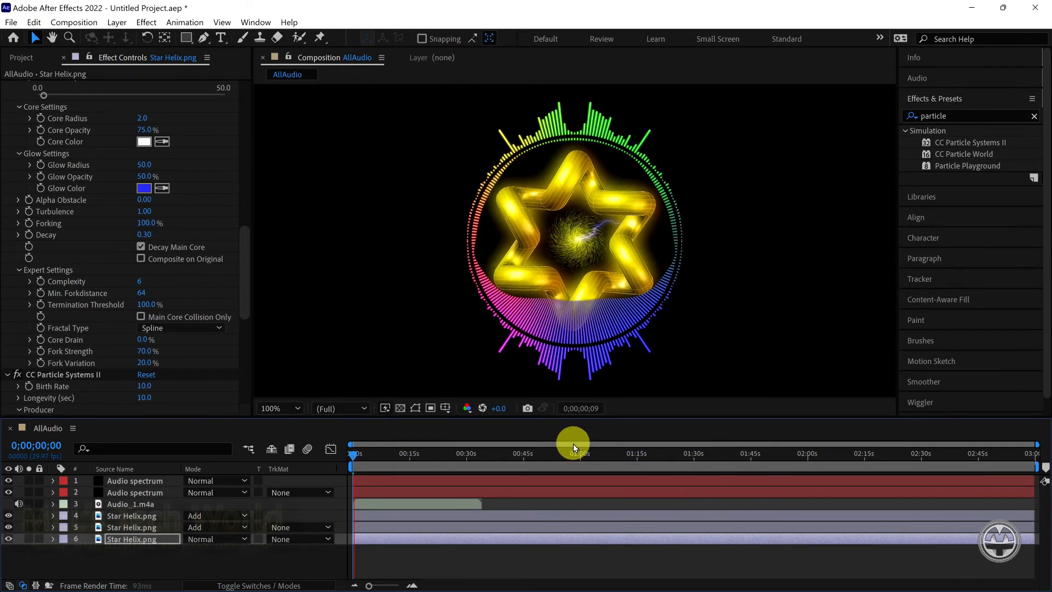
Stop the preview and create a new 2560 x 1440 composition named AudioMusic.
key("space")
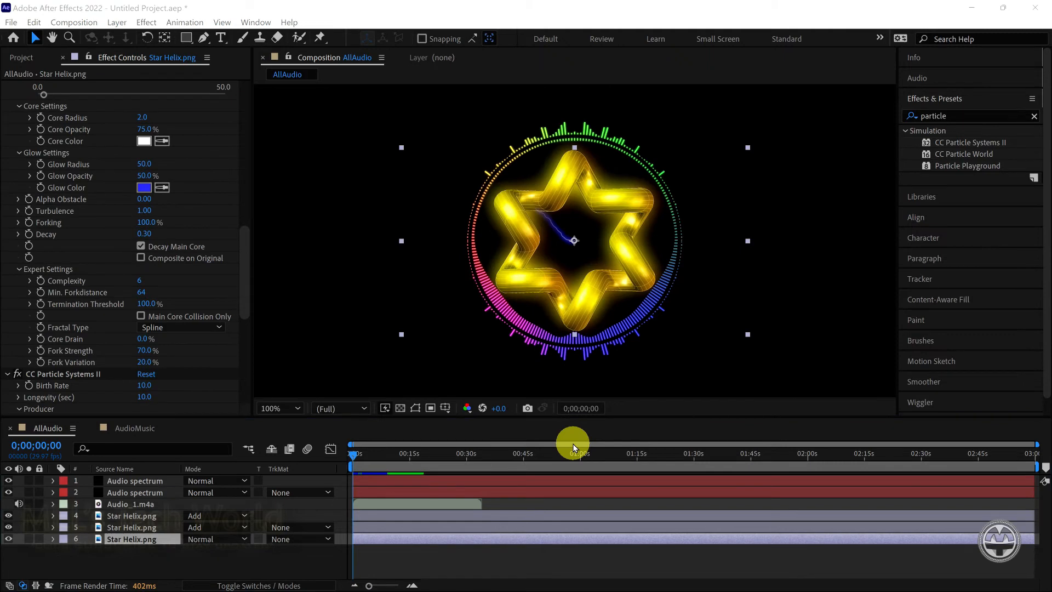
left_click(74, 22)
left_click(89, 36)
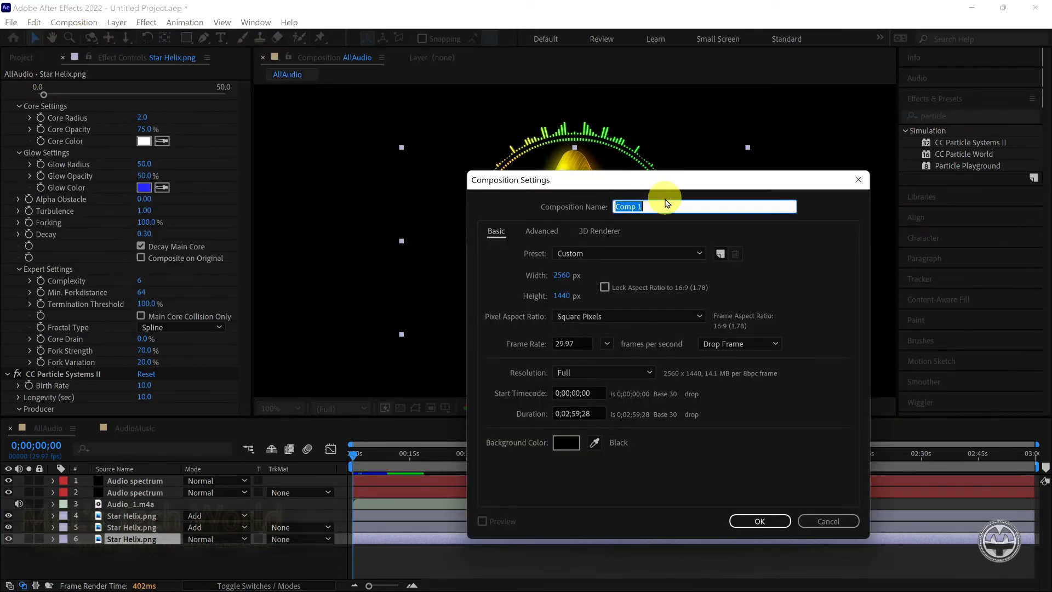
type("AudioMusic")
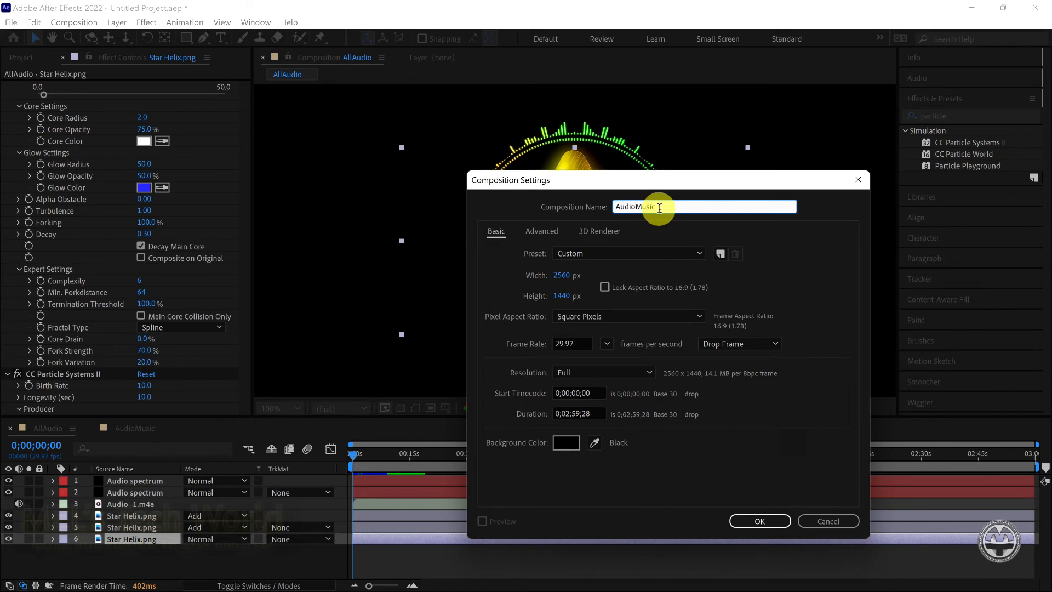
left_click(759, 521)
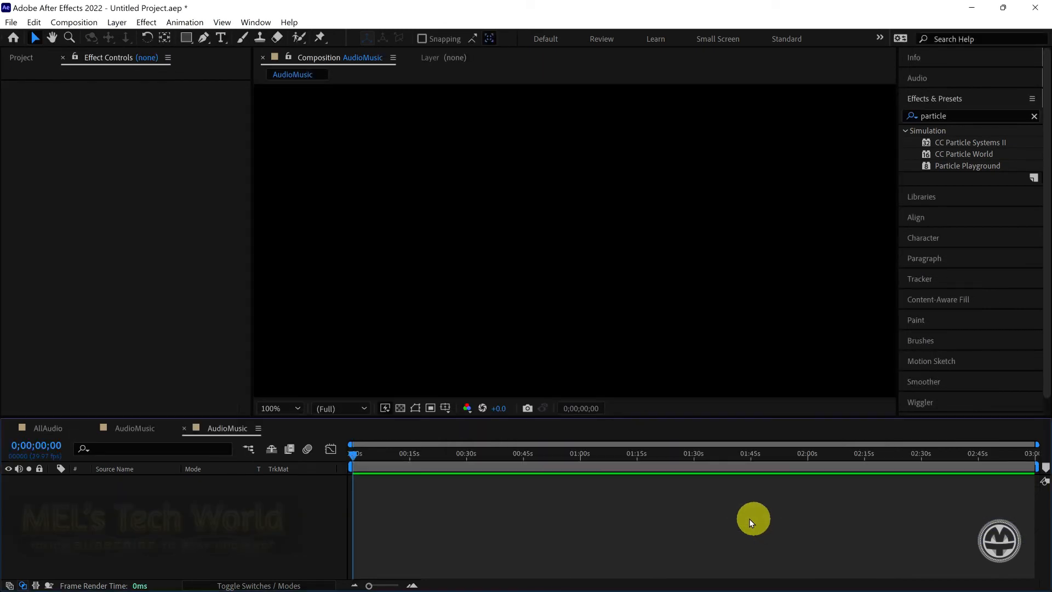
Add Audio_1.m4a to the new AudioMusic composition and convert its audio to keyframes.
left_click(24, 62)
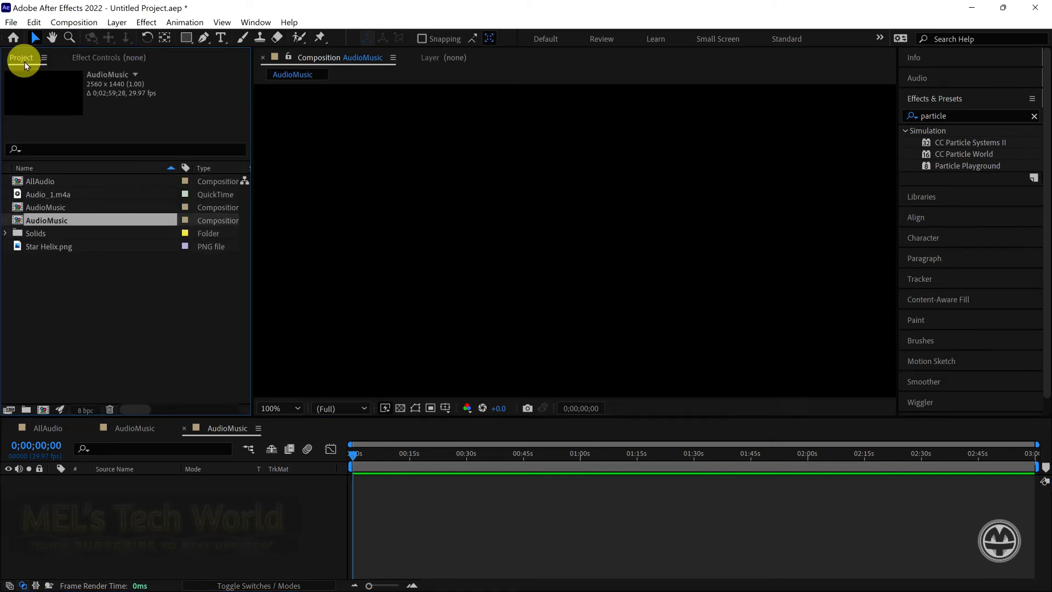
left_click_drag(54, 197, 120, 490)
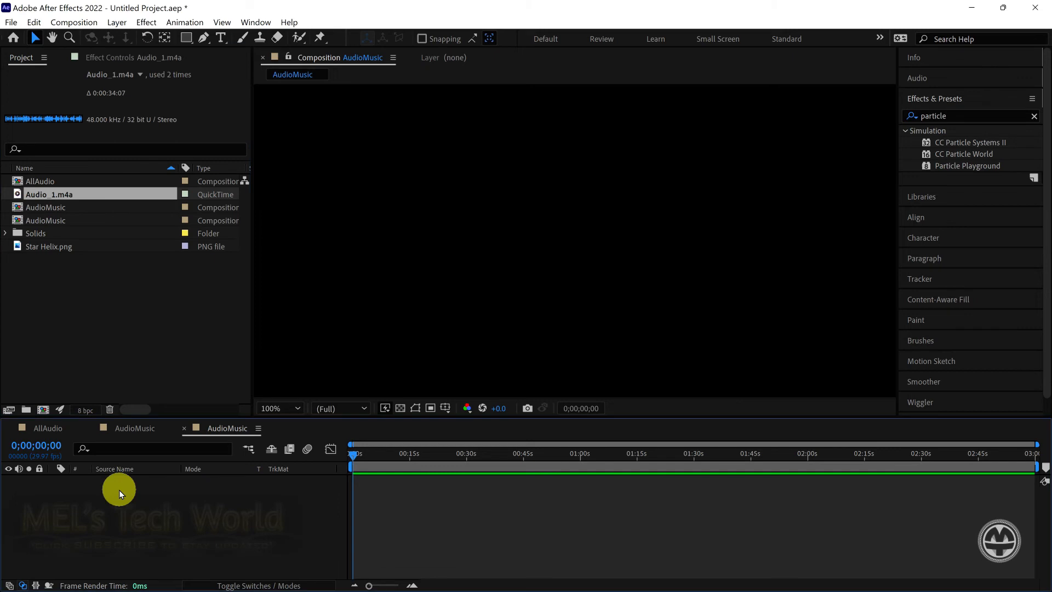
right_click(123, 484)
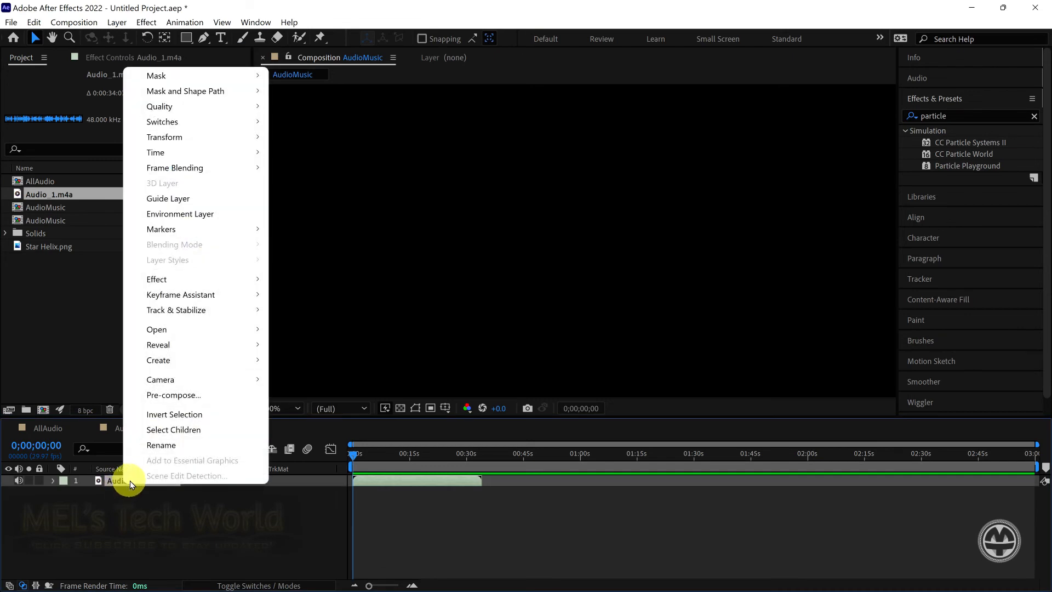
left_click(218, 294)
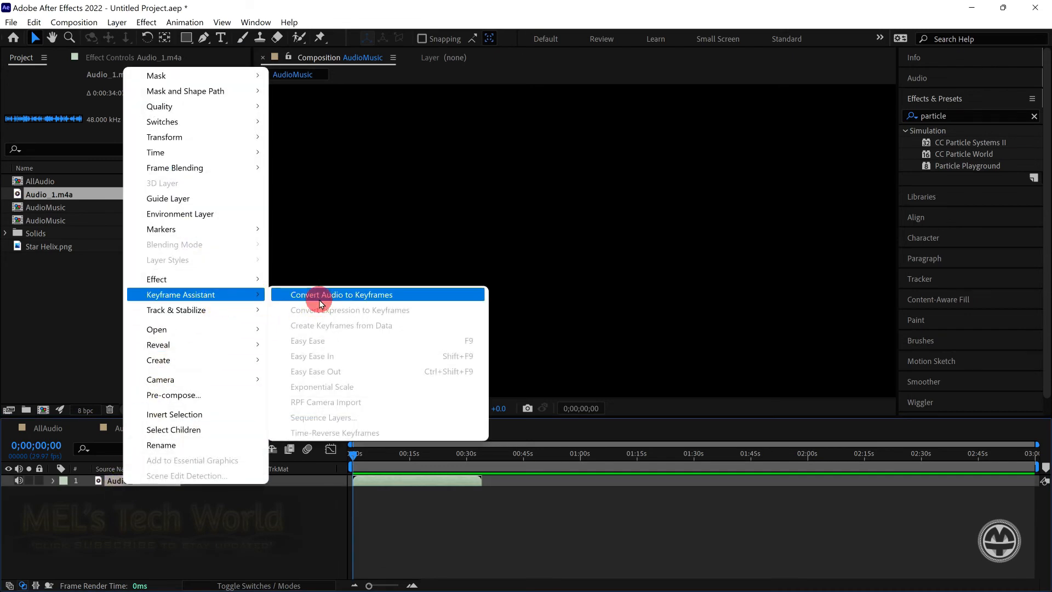
left_click(320, 296)
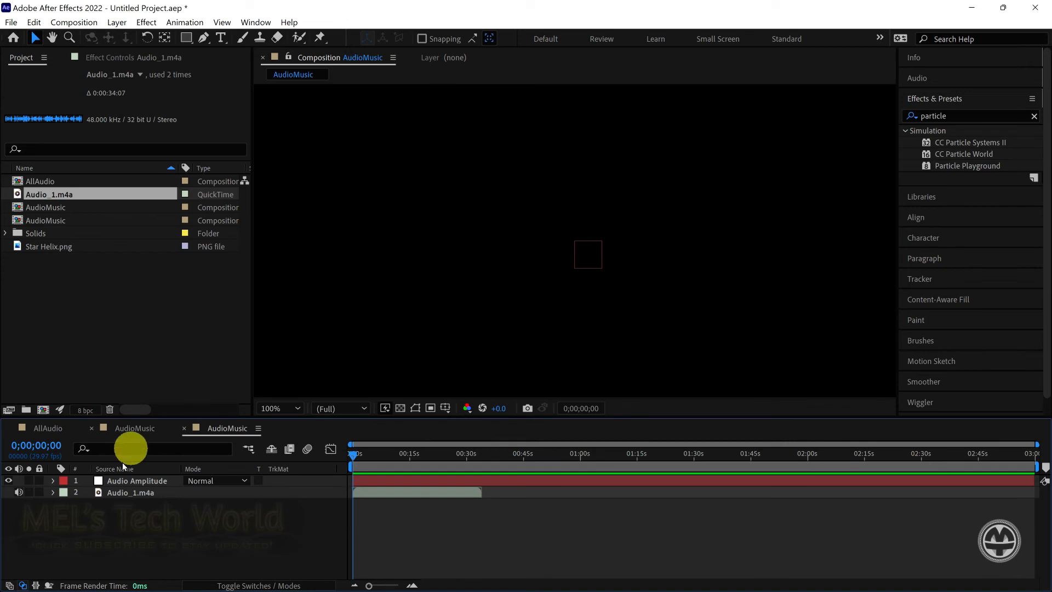
Delete the Left Channel and Right Channel effects from the Audio Amplitude layer, leaving only Both Channels.
left_click(55, 482)
left_click(63, 491)
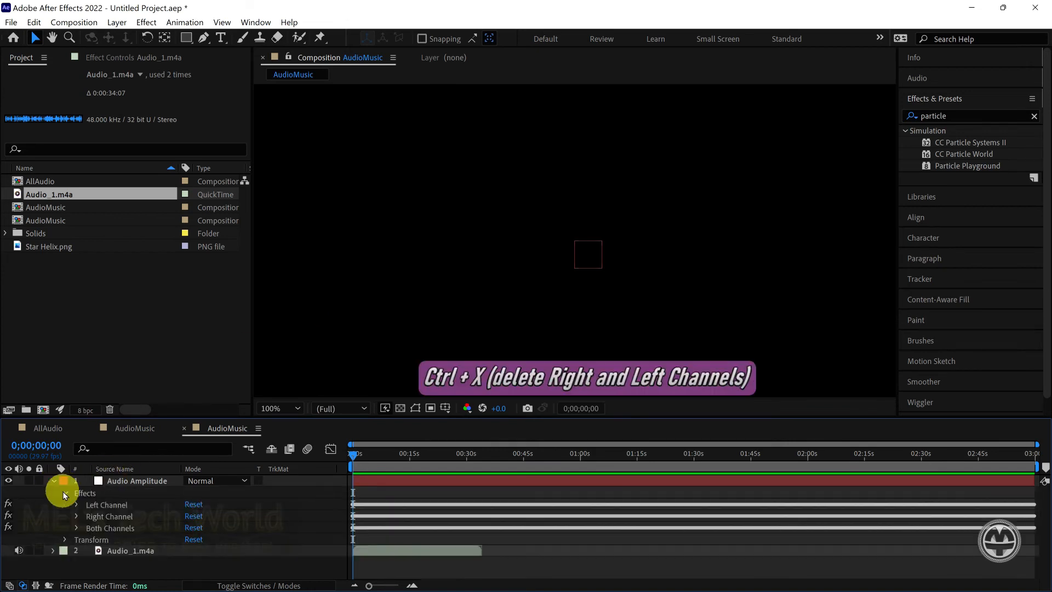
left_click(94, 504)
left_click(97, 517, "ctrl")
key("ctrl+x")
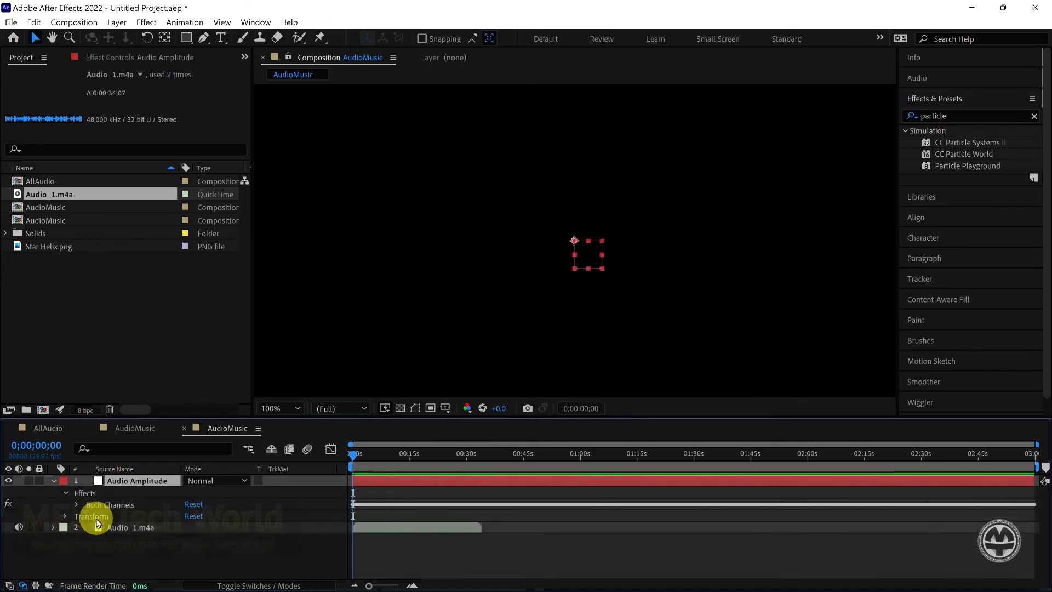
left_click(55, 481)
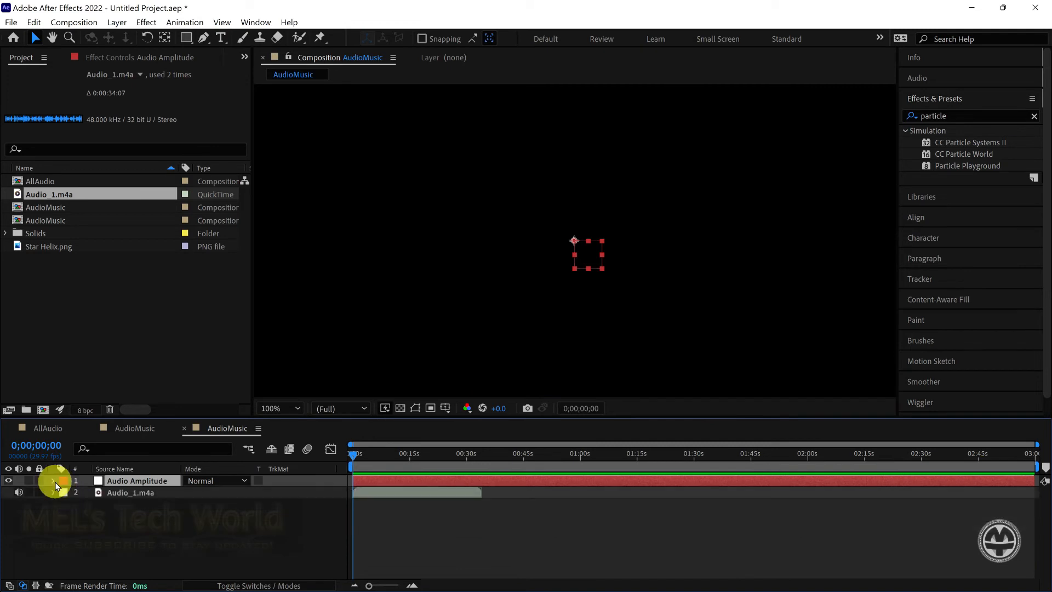
Pre-compose the three Star Helix layers of the AllAudio composition into a new composition named AllStar.
left_click(49, 429)
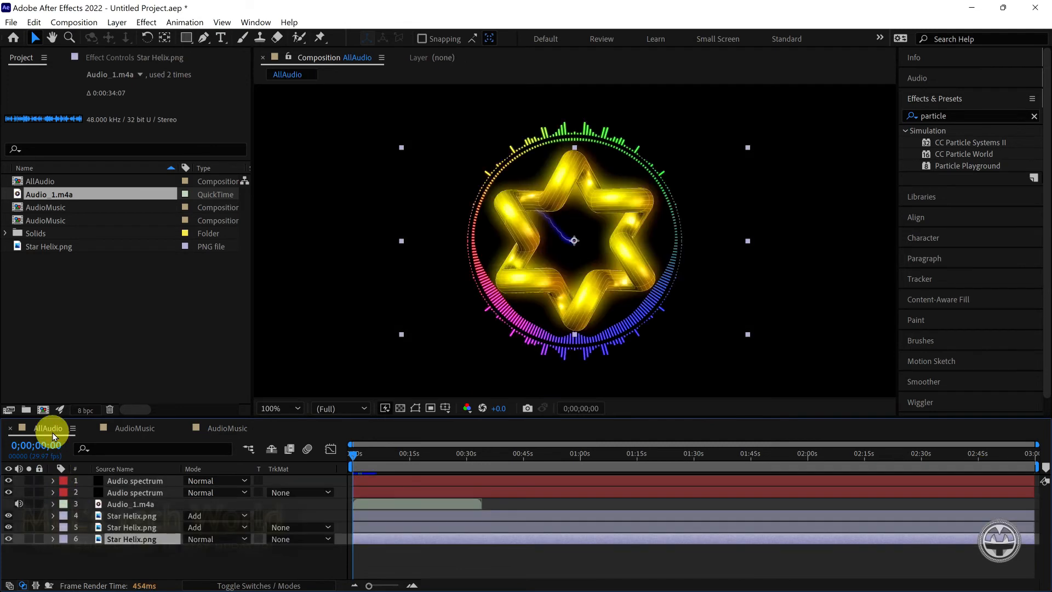
left_click(116, 520)
left_click(121, 543, "shift")
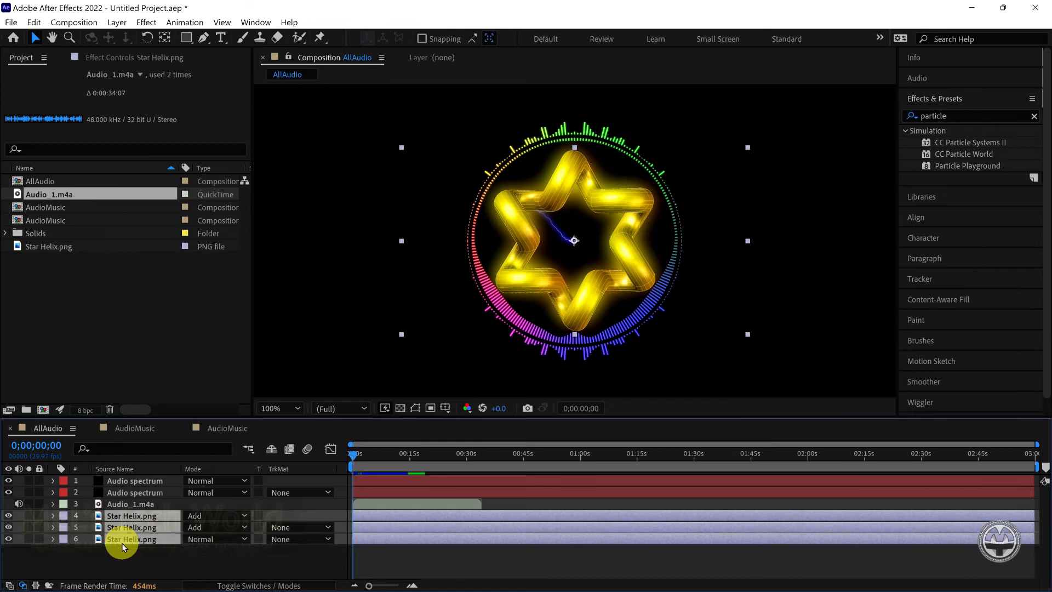
right_click(121, 543)
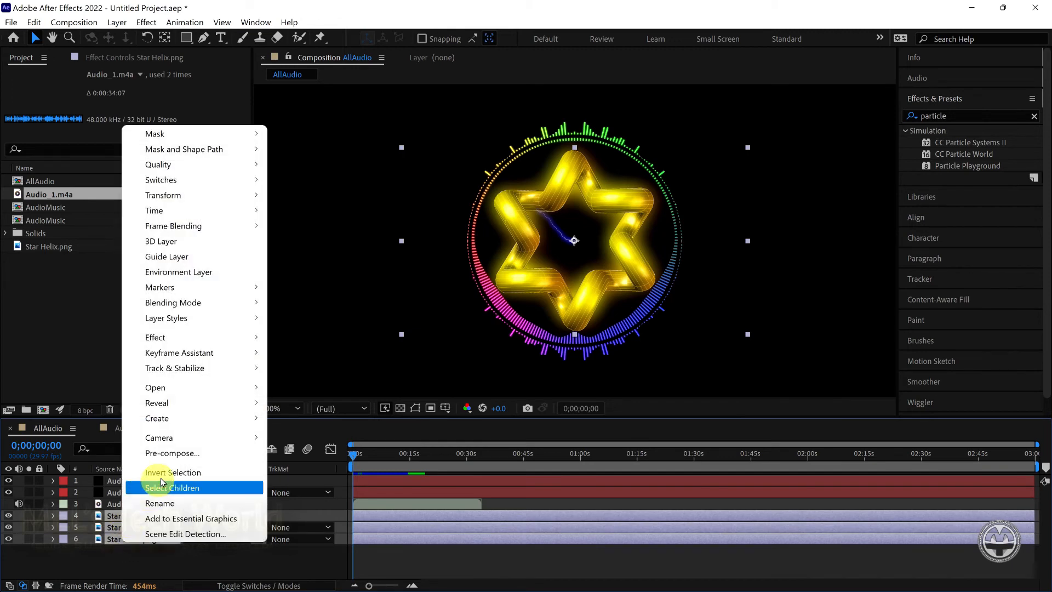
left_click(183, 454)
type("AllStar")
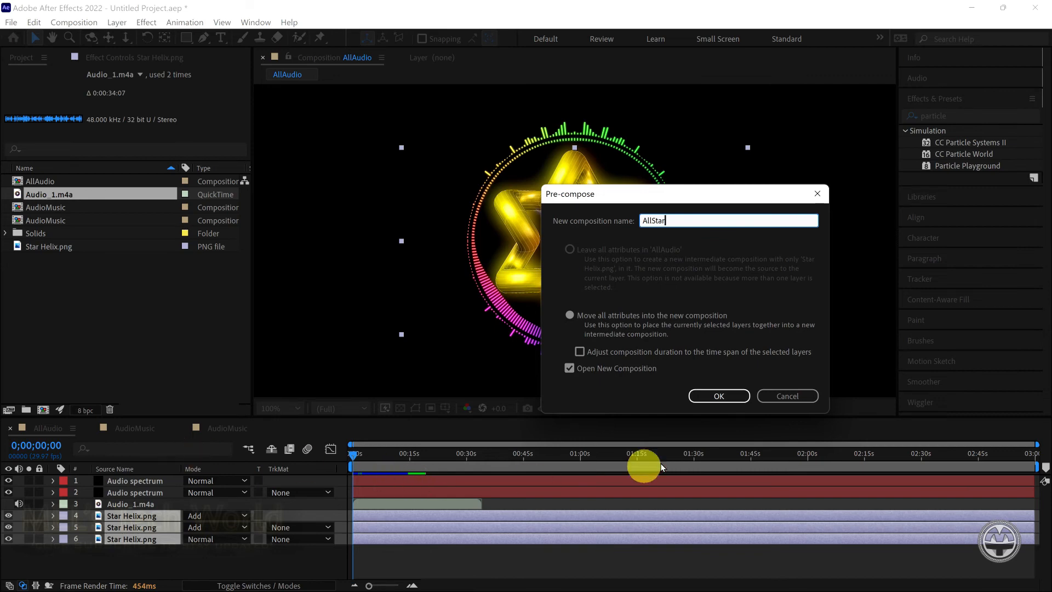
left_click(739, 399)
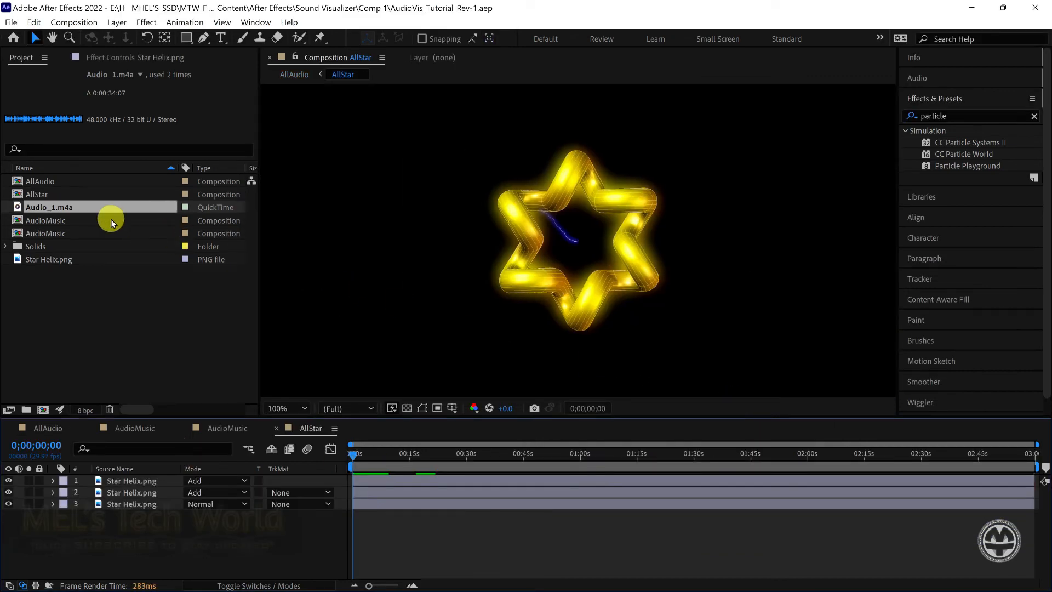
Delete the duplicate AudioMusic composition from the project.
left_click(110, 220)
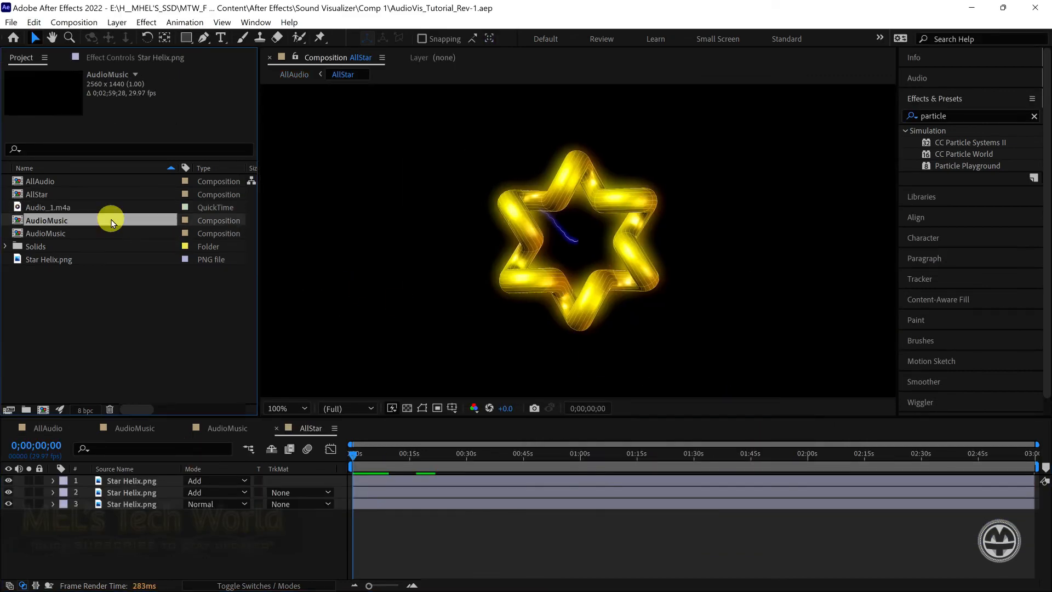
key("ctrl+x")
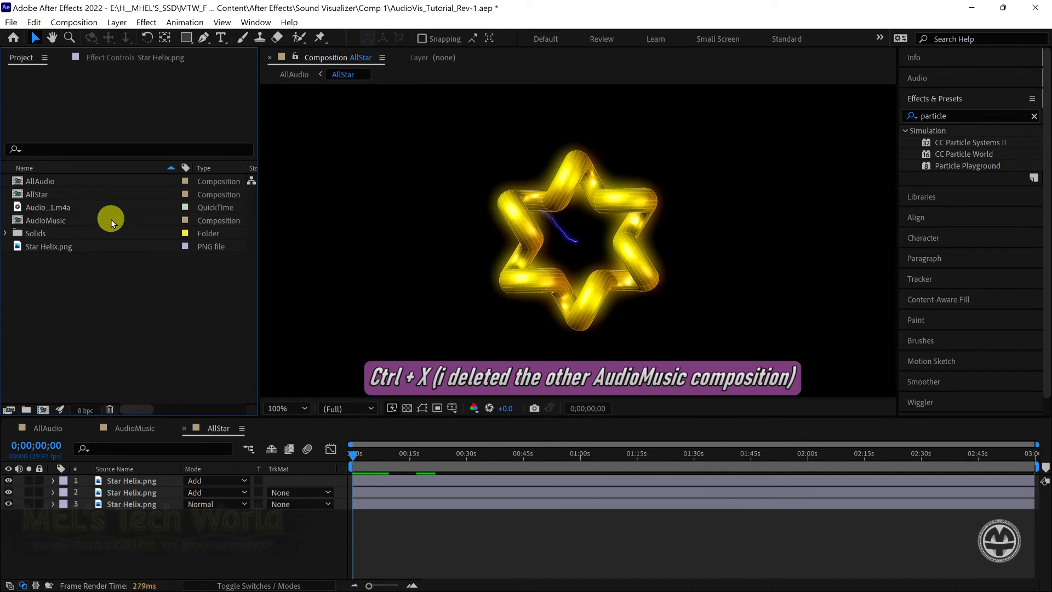
Apply the Magnify distort effect to the uppermost Star Helix layer in AllStar.
left_click(914, 117)
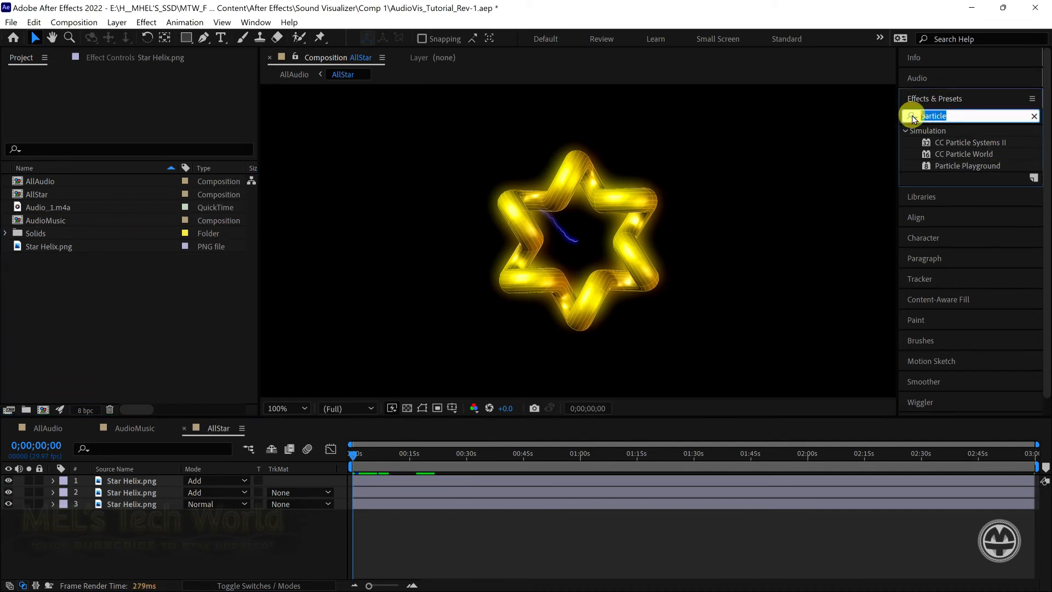
type("magnify")
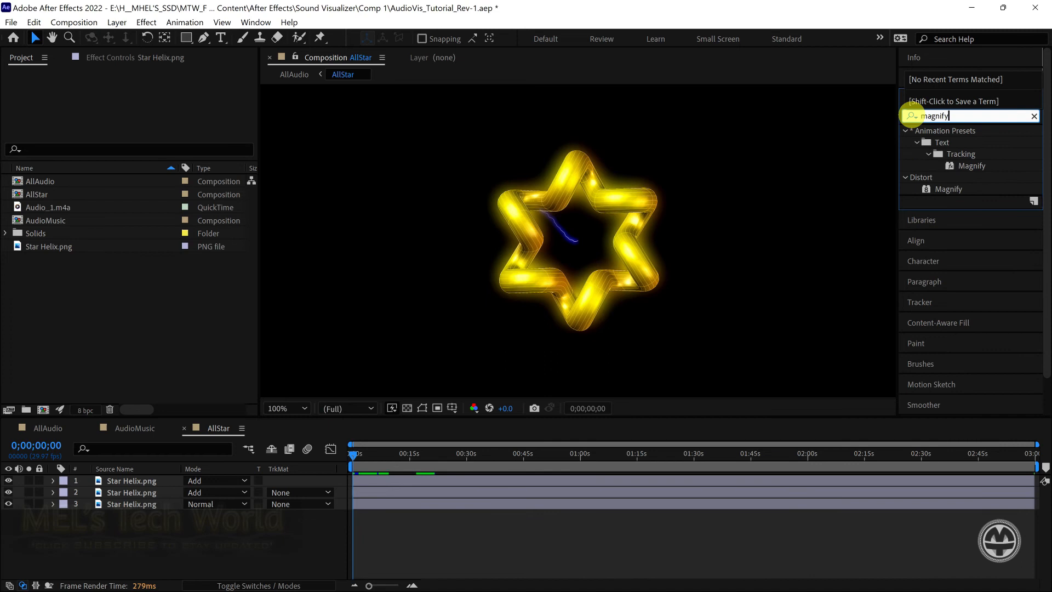
left_click_drag(938, 189, 137, 482)
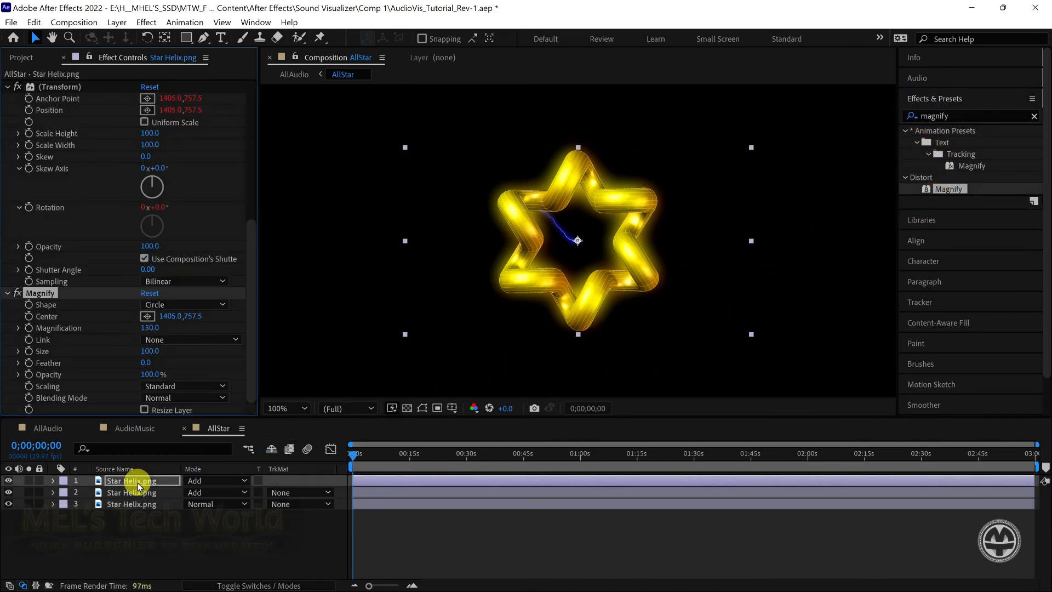
Set the Magnify effect's Magnification to 100, Size to 1100 and Blending Mode to None.
left_click(149, 327)
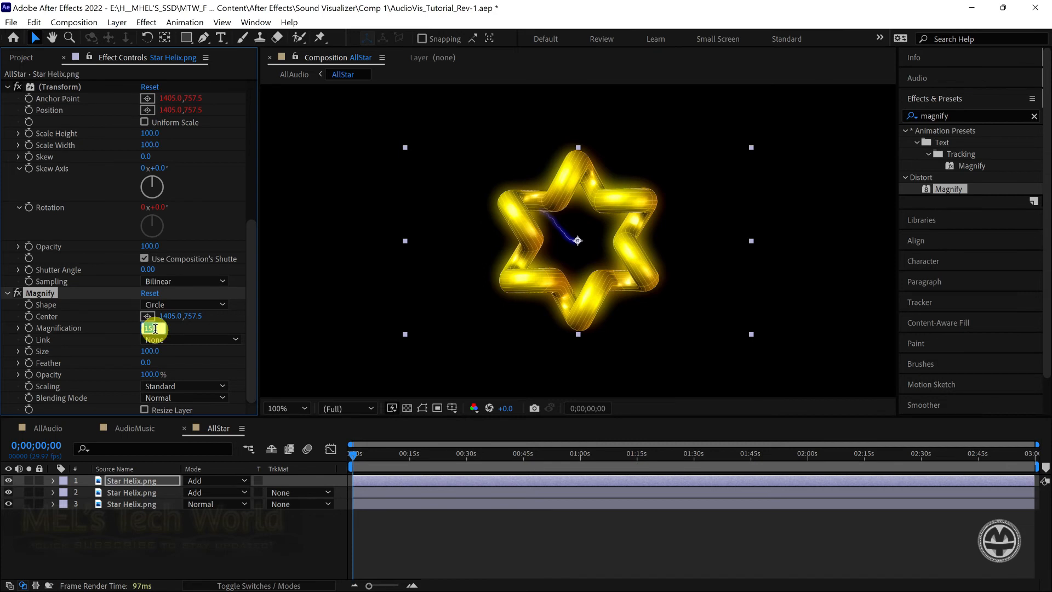
type("1")
left_click(152, 350)
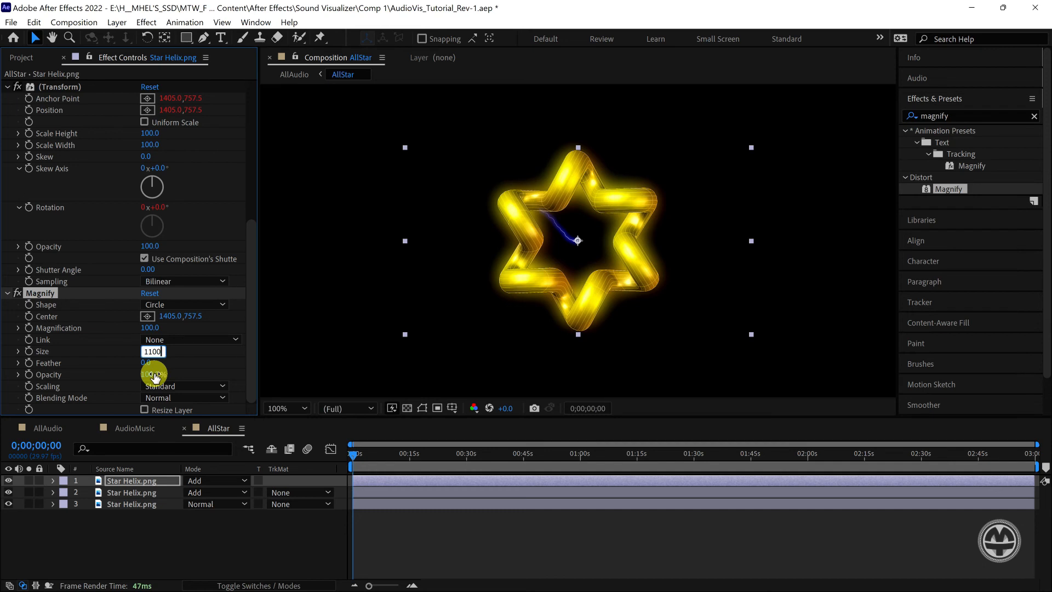
left_click(198, 397)
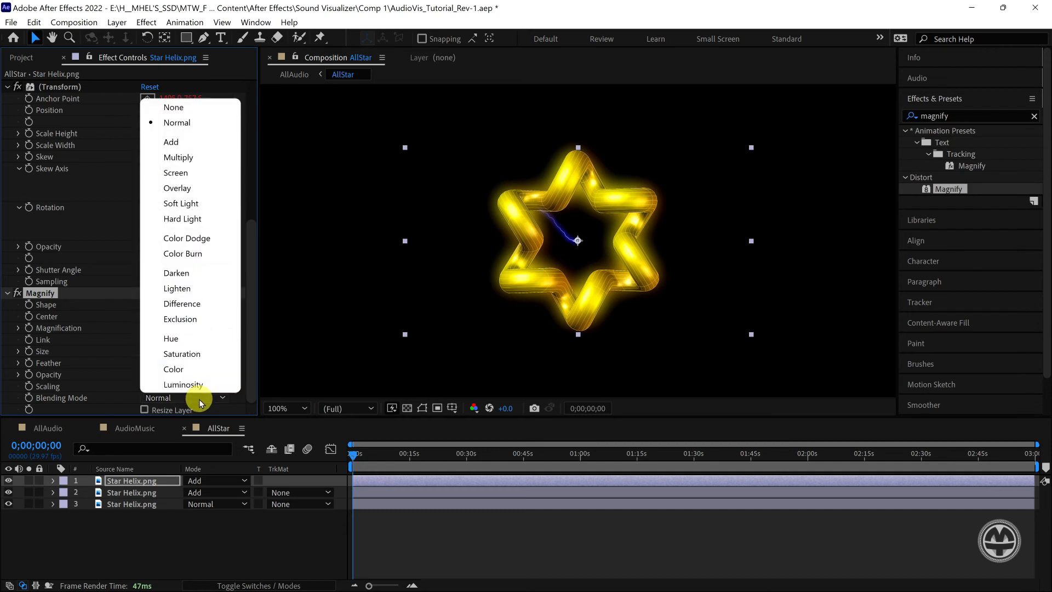
left_click(172, 108)
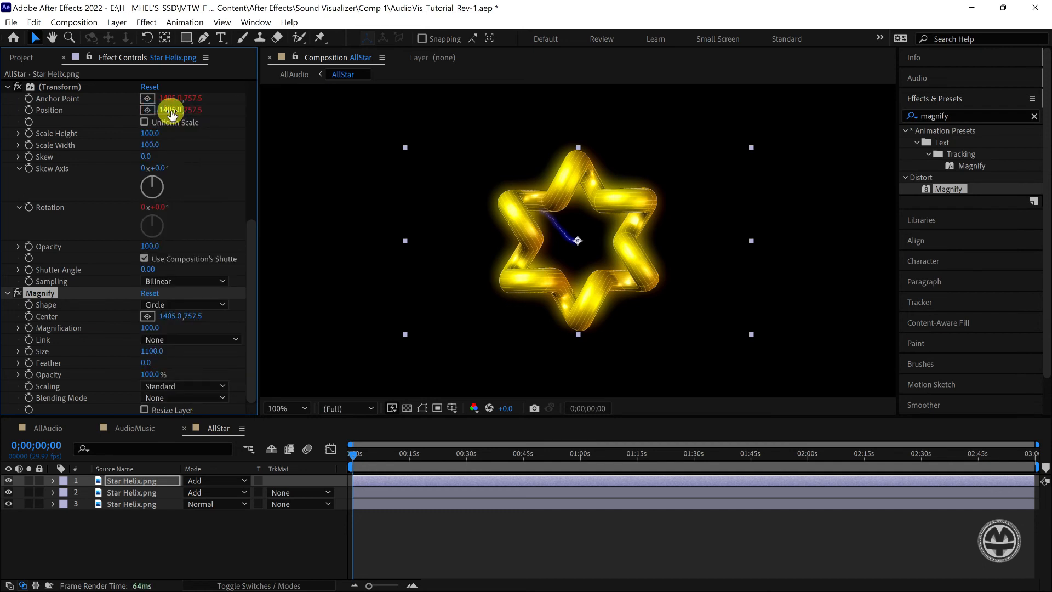
Drive Magnification with the expression value + (comp("AudioMusic").layer("Audio Amplitude").effect("Both Channels")("Slider")) / 4, copied from Notepad.
left_click(31, 332, "alt")
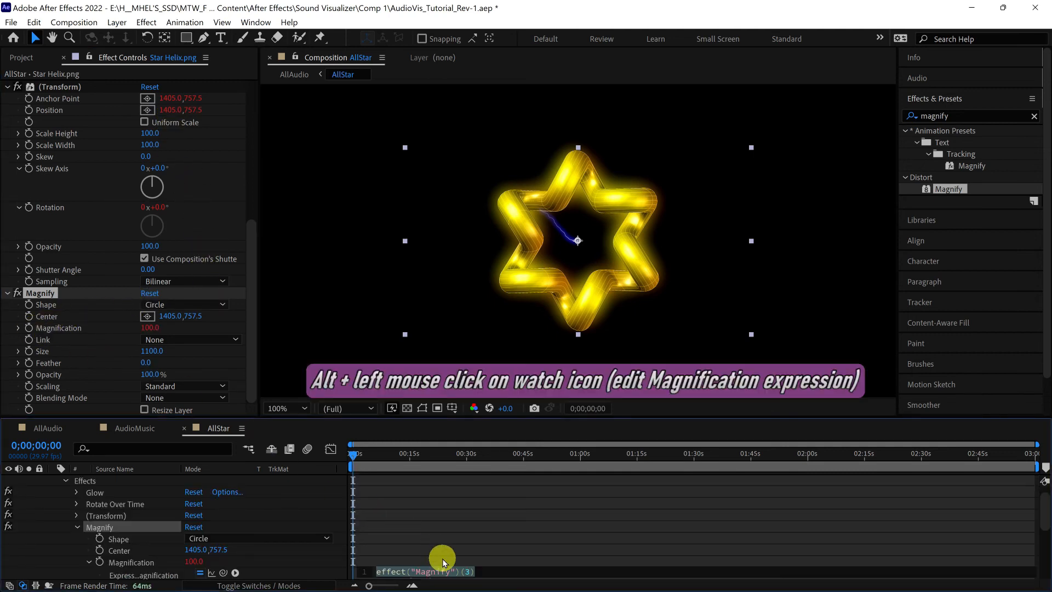
left_click_drag(482, 570, 364, 571)
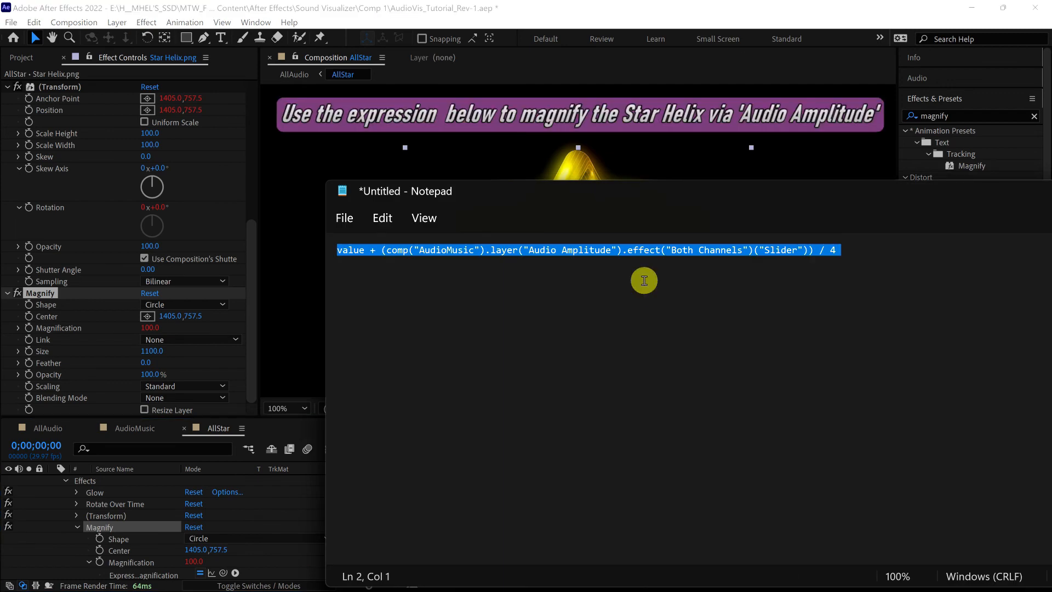
left_click(260, 554)
left_click(464, 574)
key("ctrl+v")
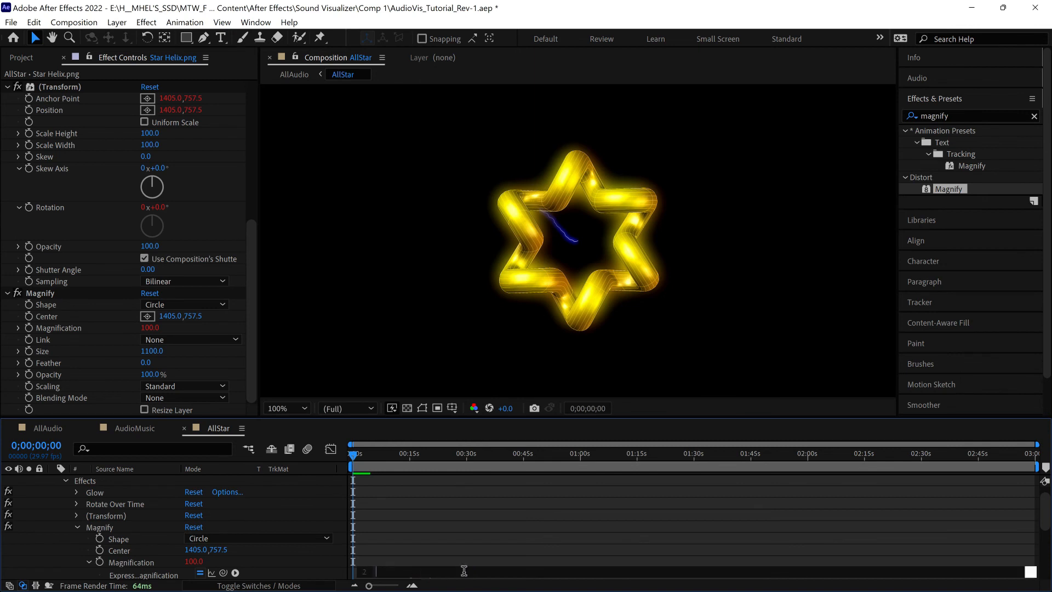
key("BackSpace")
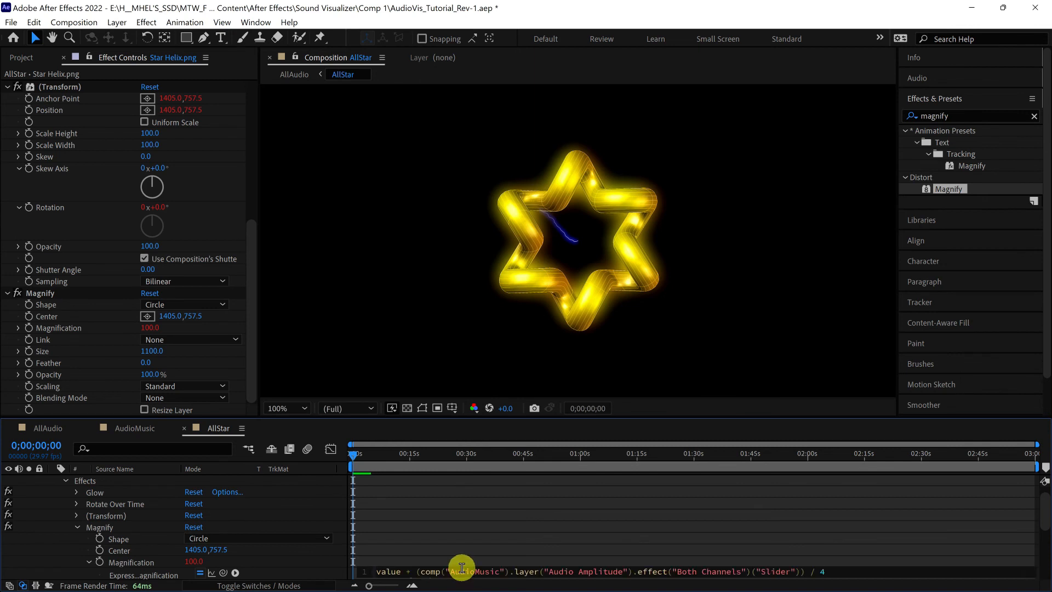
left_click(430, 547)
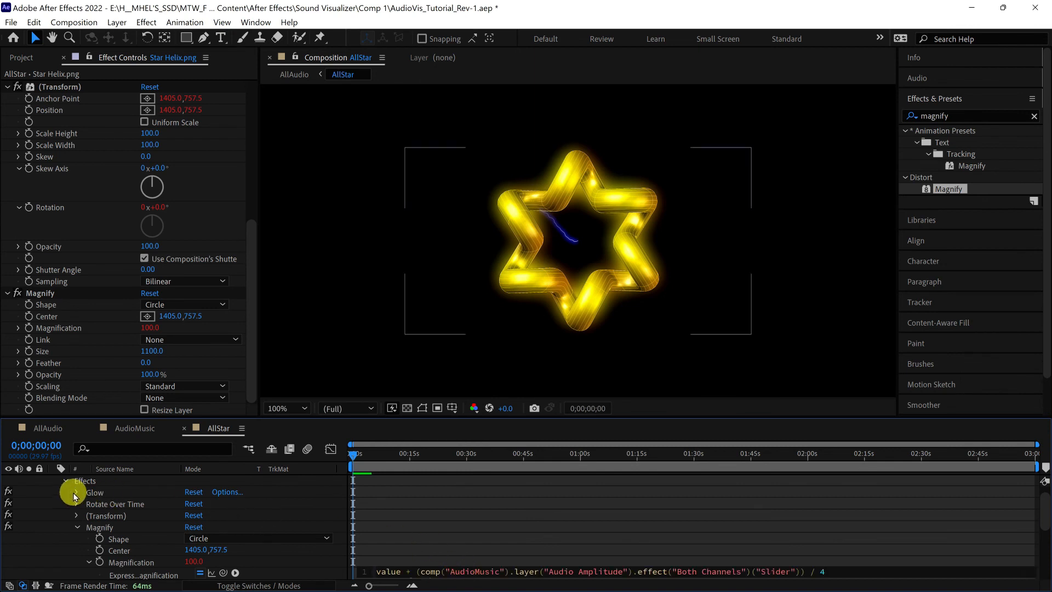
left_click(66, 480)
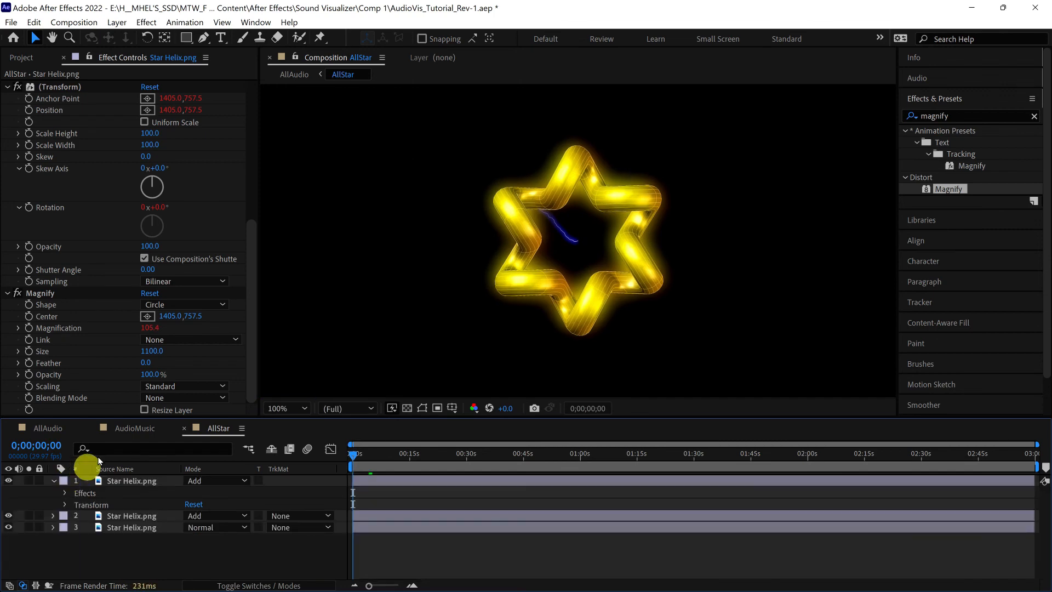
Create a new 2560 x 1440 composition named FinalCompo.
left_click(71, 22)
left_click(87, 43)
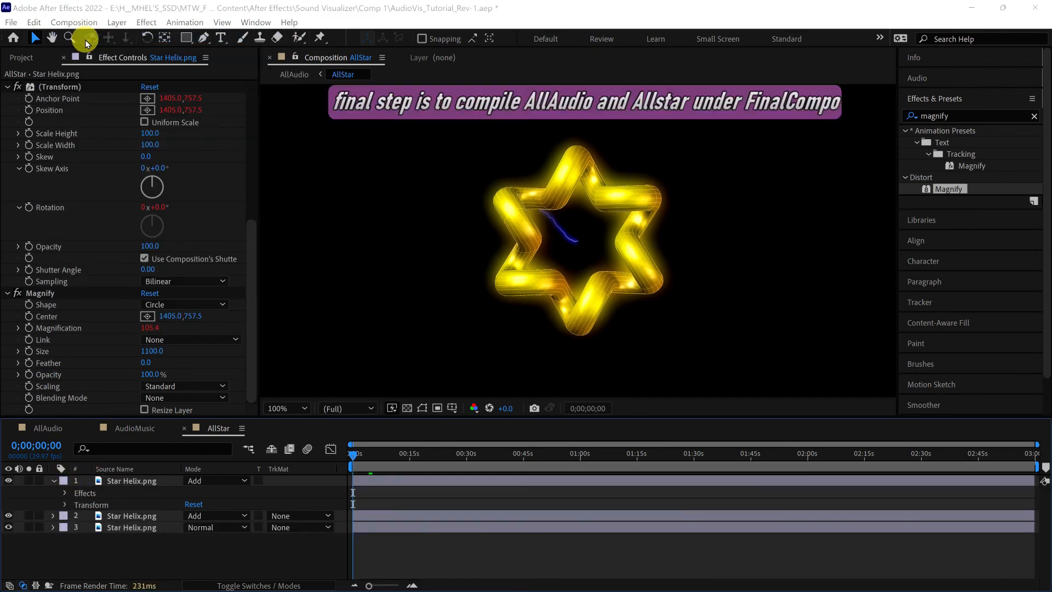
type("FinalCompo")
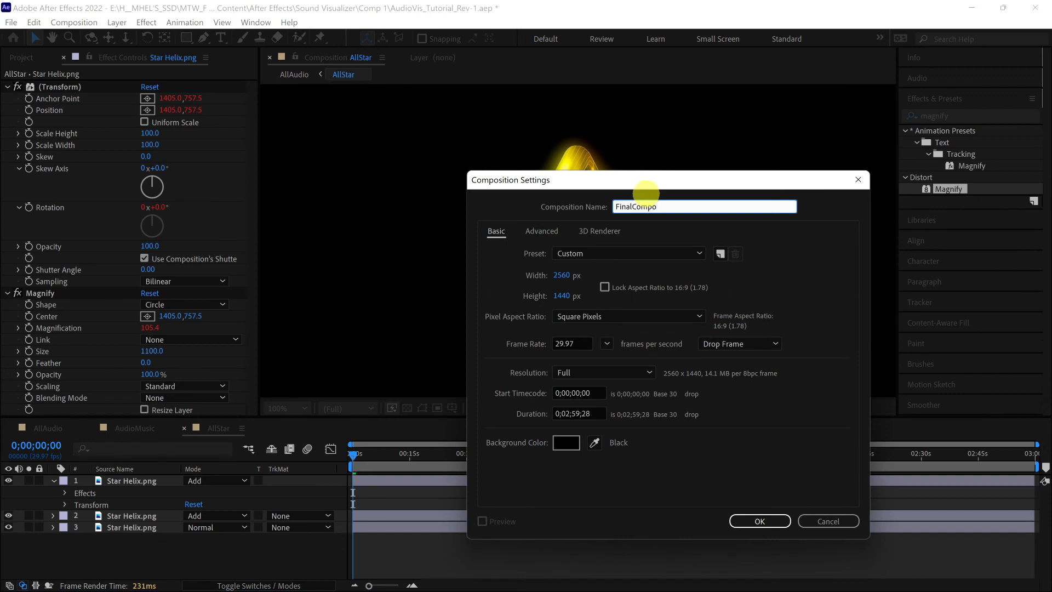
left_click(744, 521)
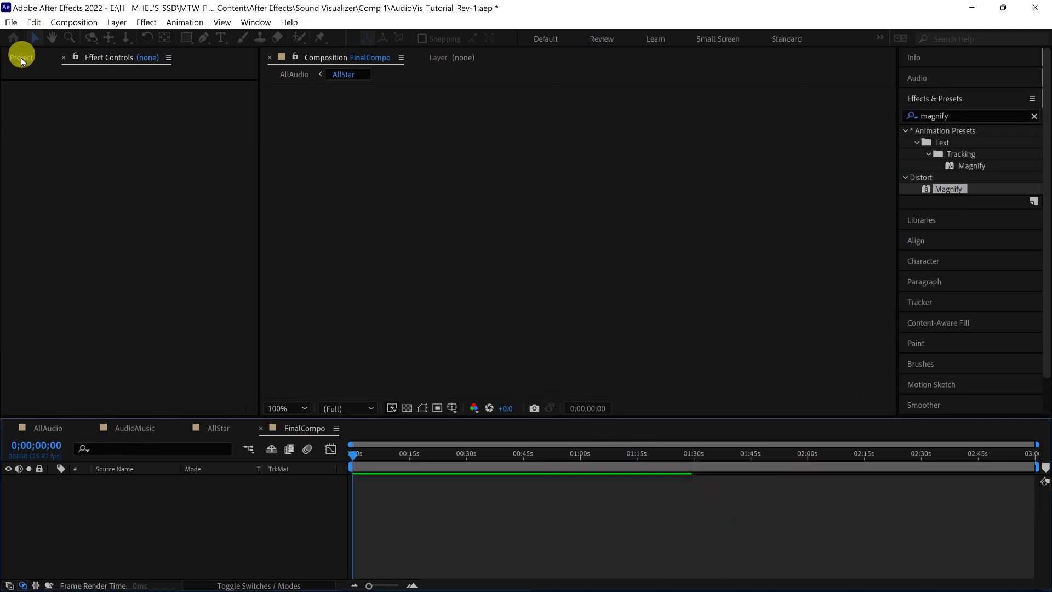
Add the AllAudio composition to FinalCompo and place the AllStar composition above it.
left_click(21, 57)
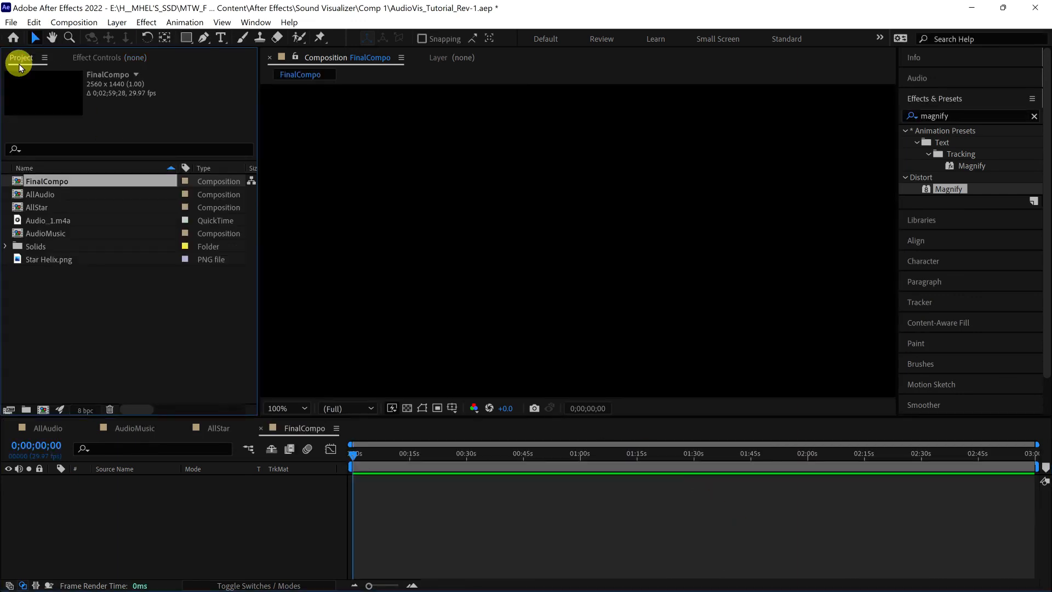
left_click_drag(64, 182, 114, 481)
left_click_drag(41, 194, 133, 475)
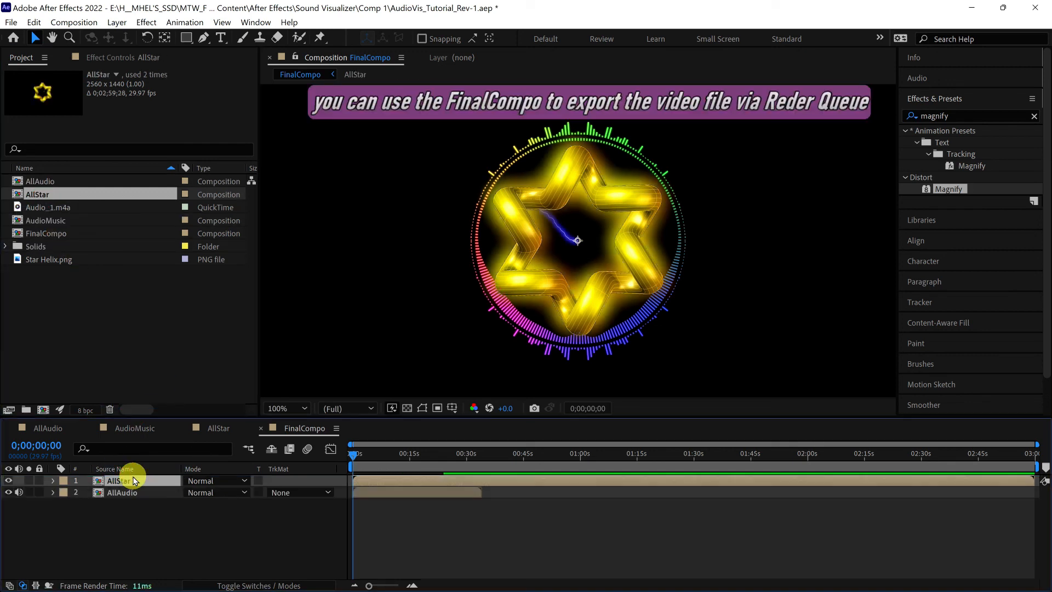
Play the current preview of FinalCompo to examine the combined visualizer.
right_click(388, 528)
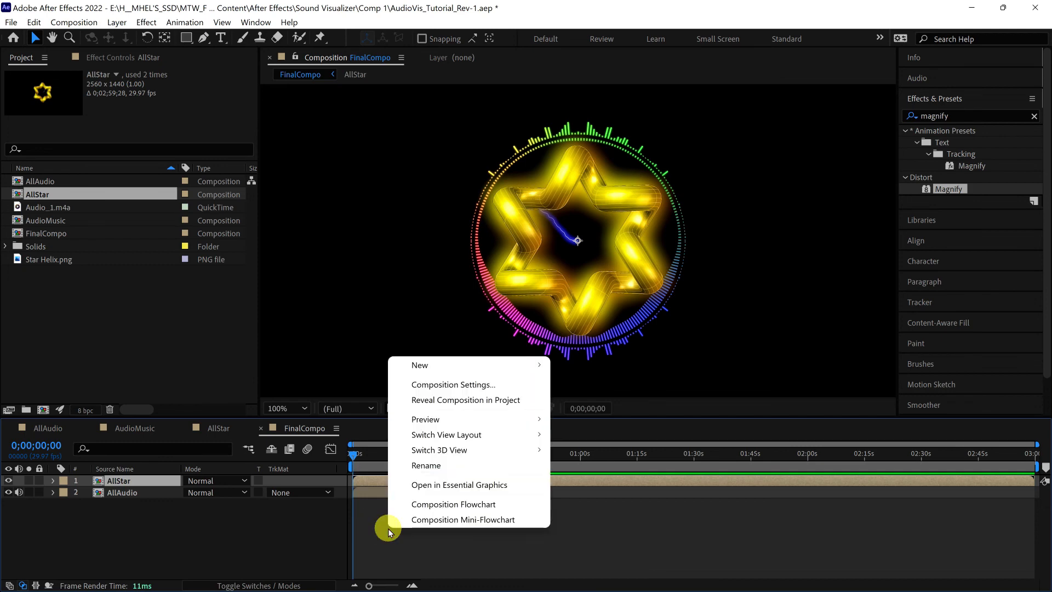
mouse_move(485, 429)
left_click(573, 419)
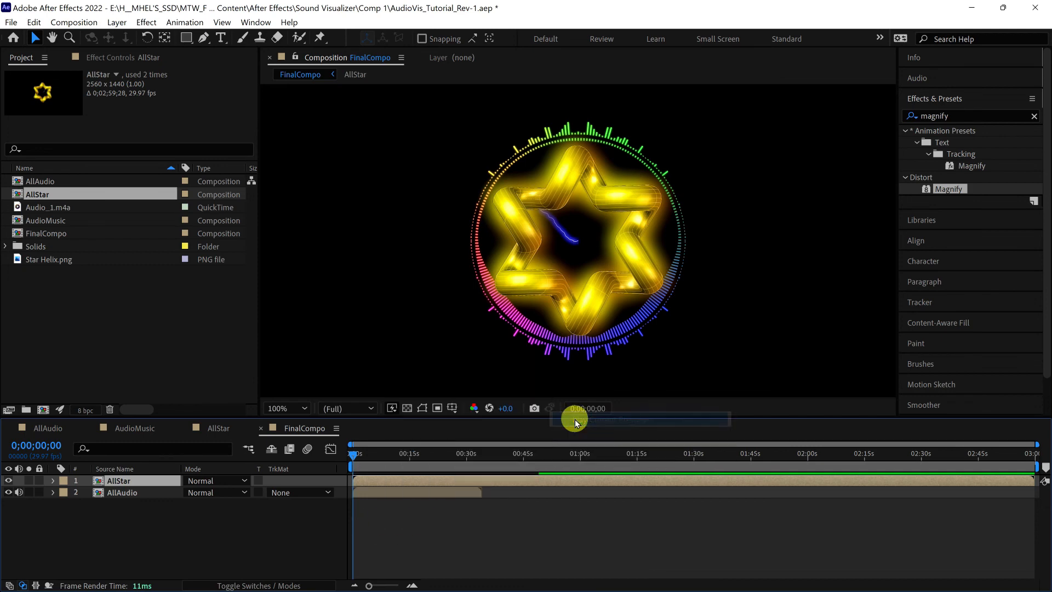